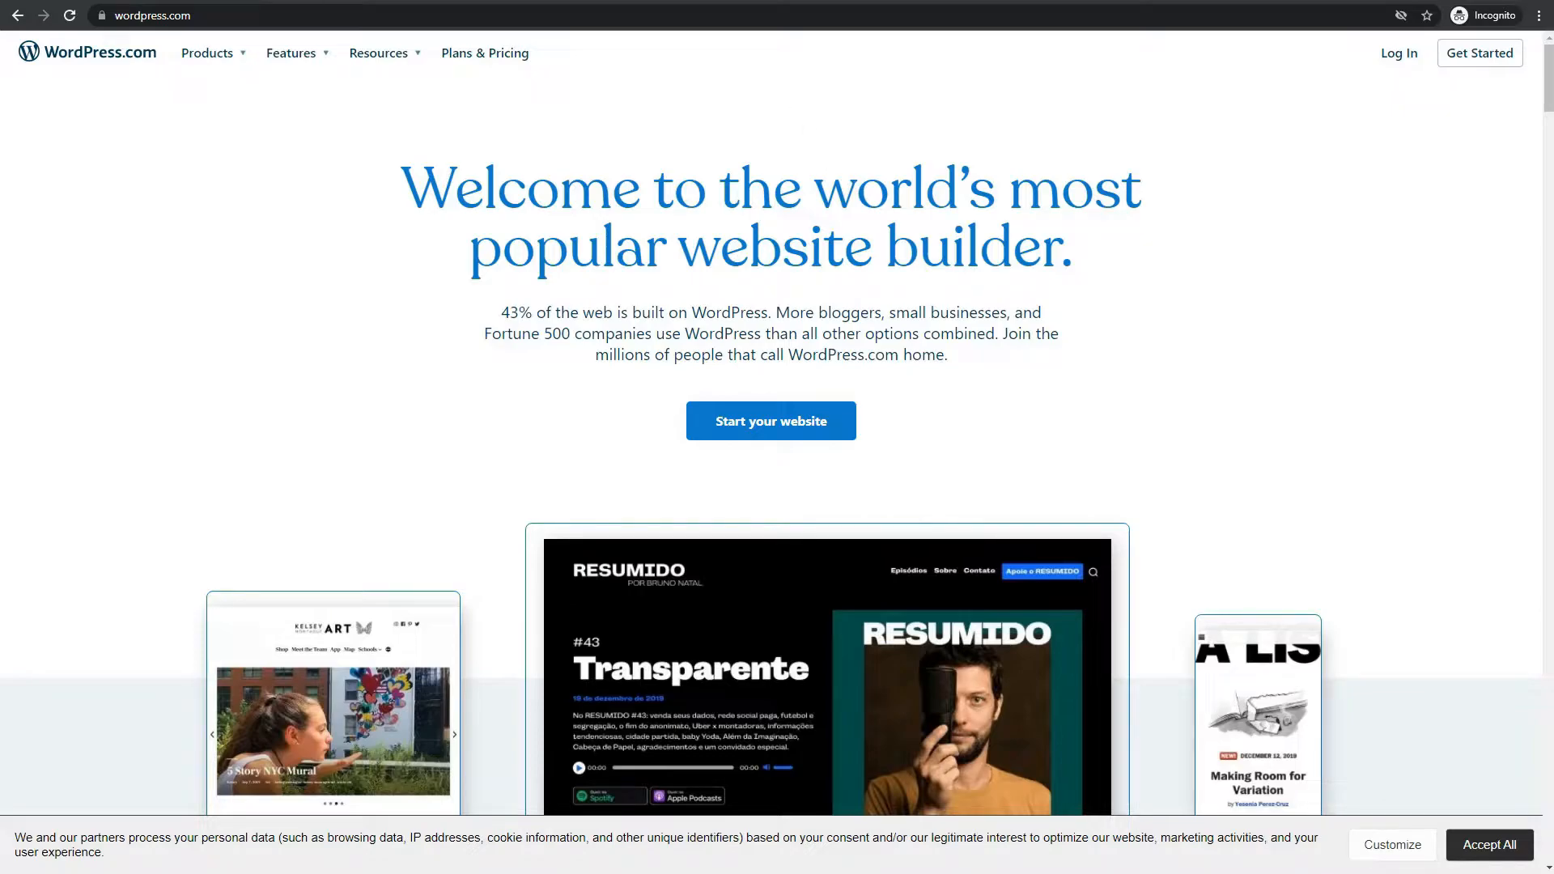
In a new private tab, search Google for 'laragon', accept cookies, and open the laragon.org result
{"action": "left_click", "coordinate": [276, 1]}
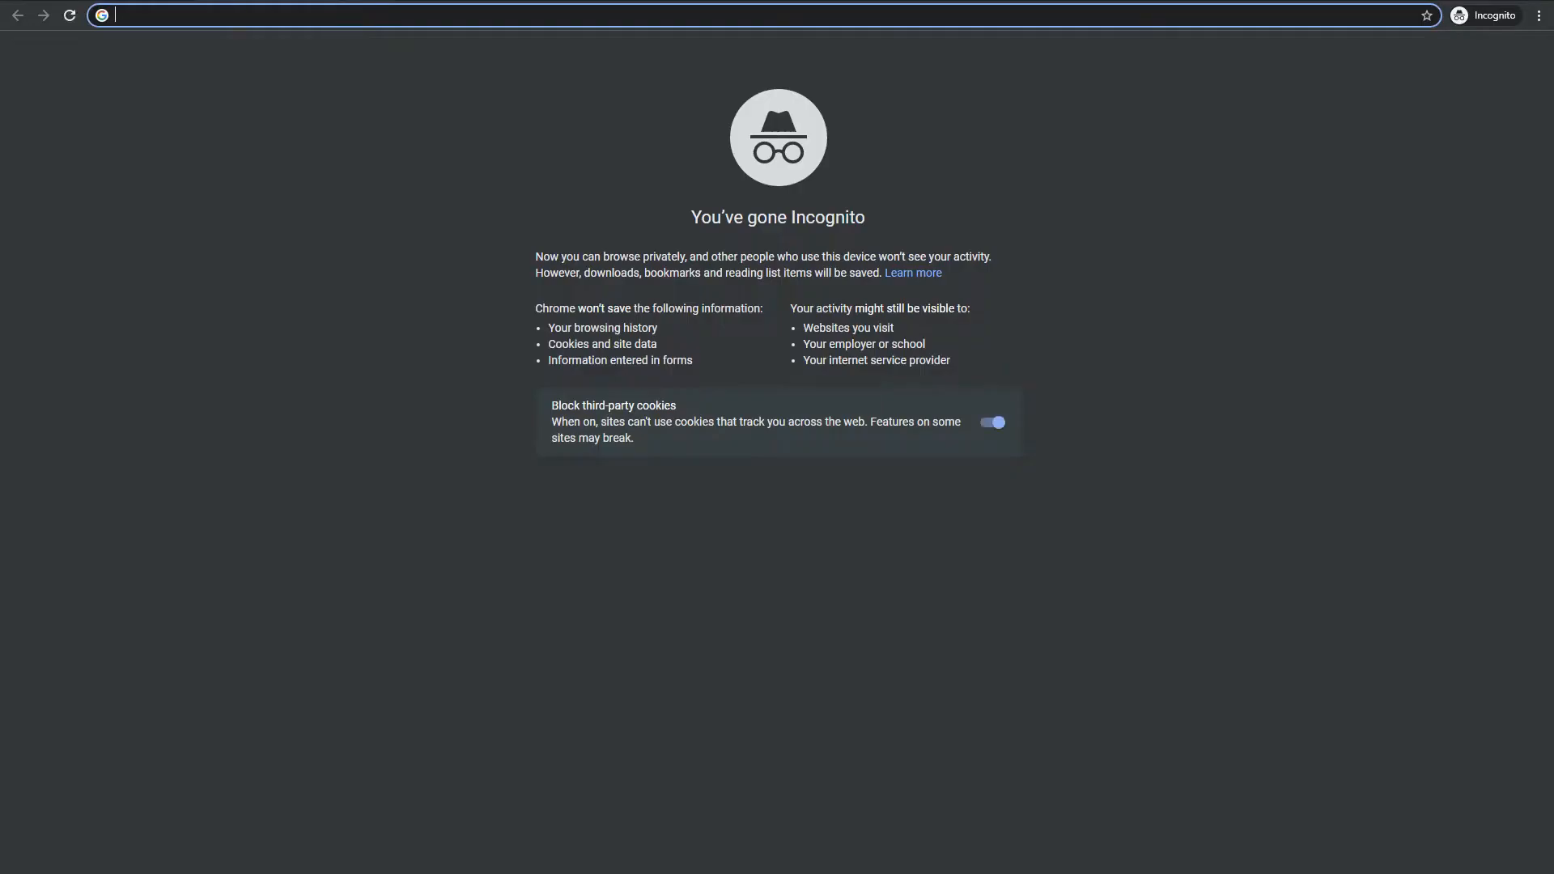
{"action": "type", "text": "laragon"}
{"action": "key", "text": "Return"}
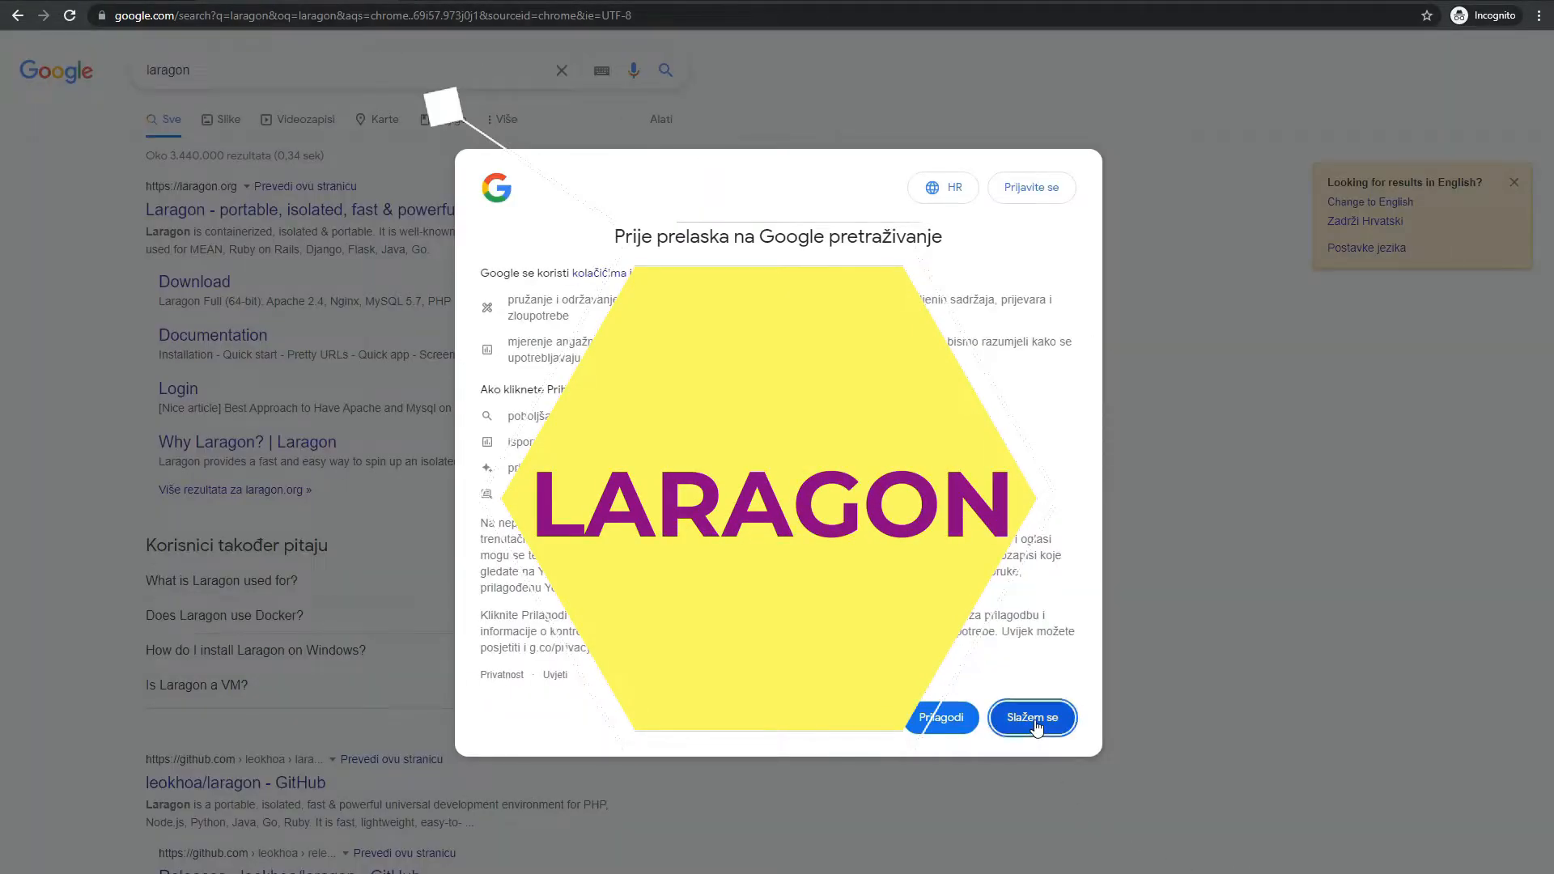
{"action": "left_click", "coordinate": [1033, 720]}
{"action": "left_click", "coordinate": [227, 223]}
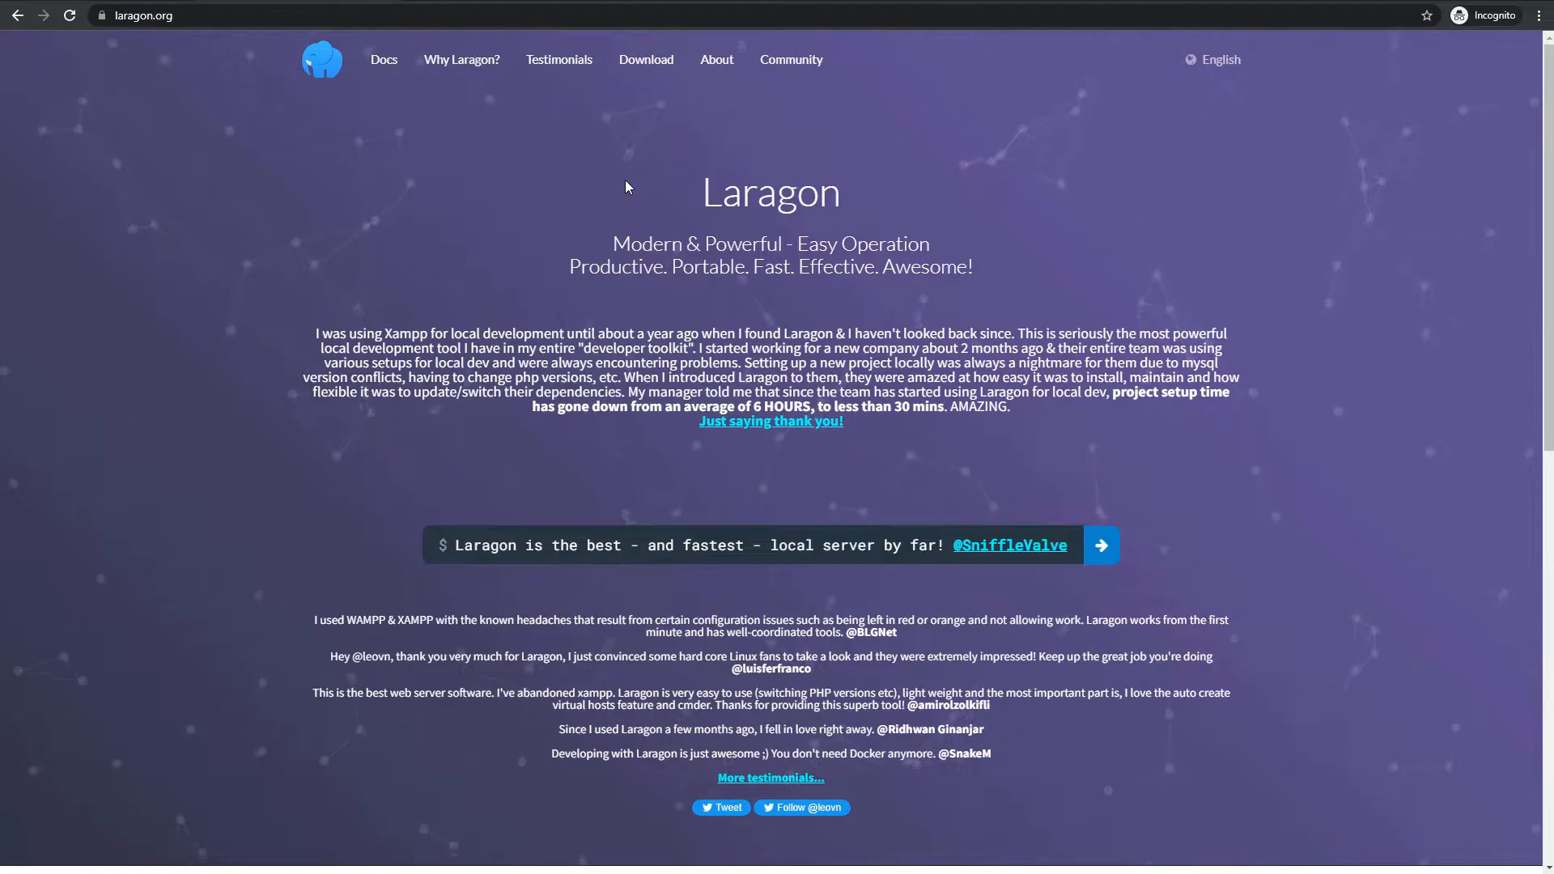
{"action": "scroll", "coordinate": [635, 225], "scroll_direction": "down", "scroll_amount": 9}
{"action": "scroll", "coordinate": [645, 234], "scroll_direction": "up", "scroll_amount": 10}
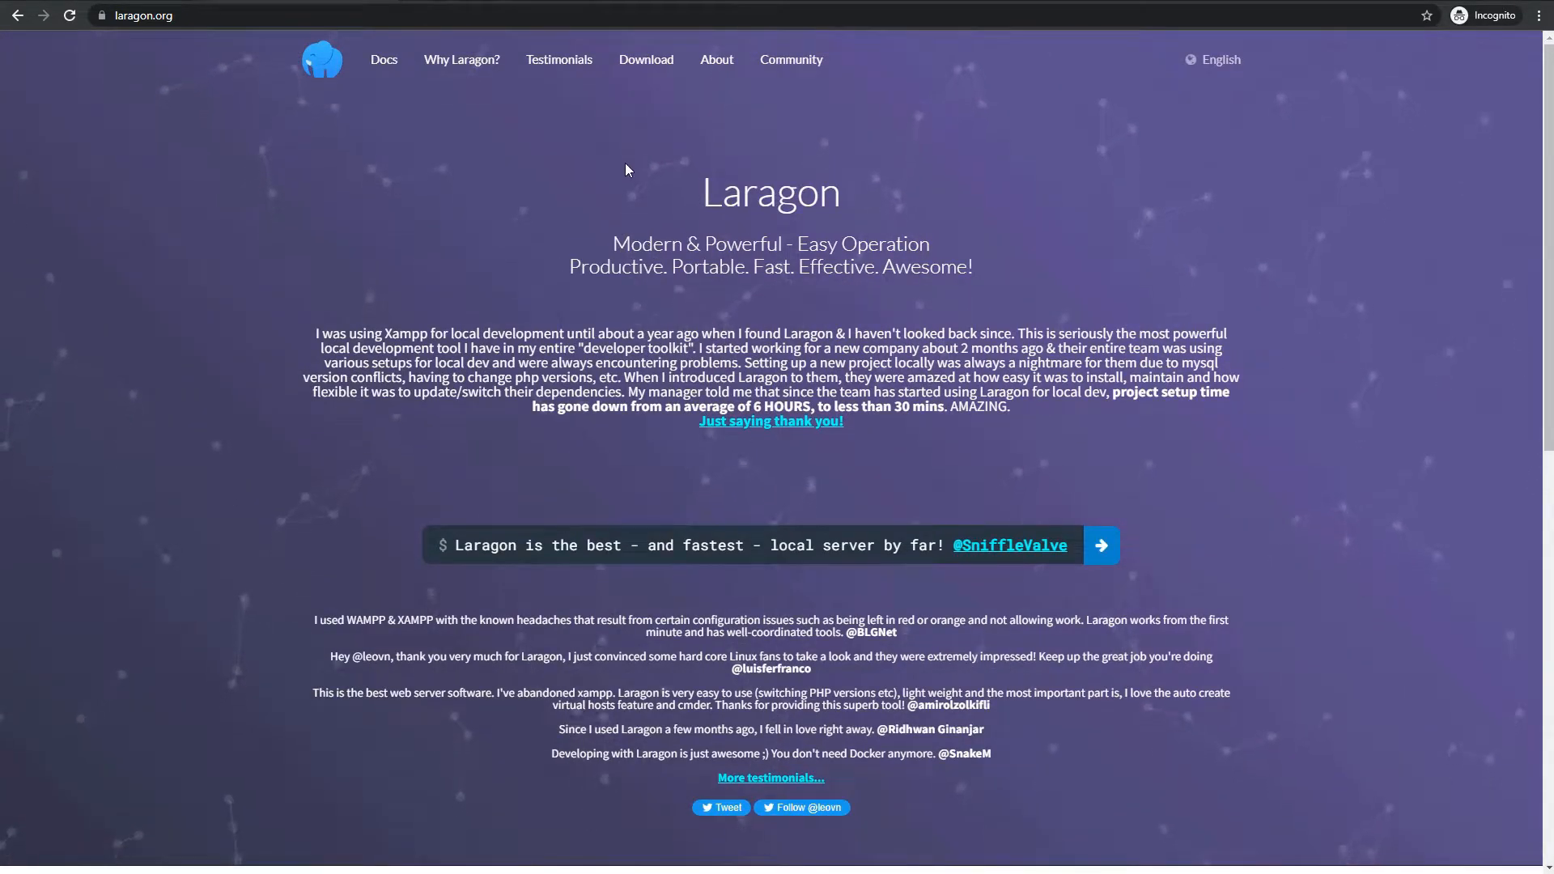
Go to laragon.org's Download page and download the Full (147 MB) edition, laragon-wamp.exe
{"action": "left_click", "coordinate": [639, 73]}
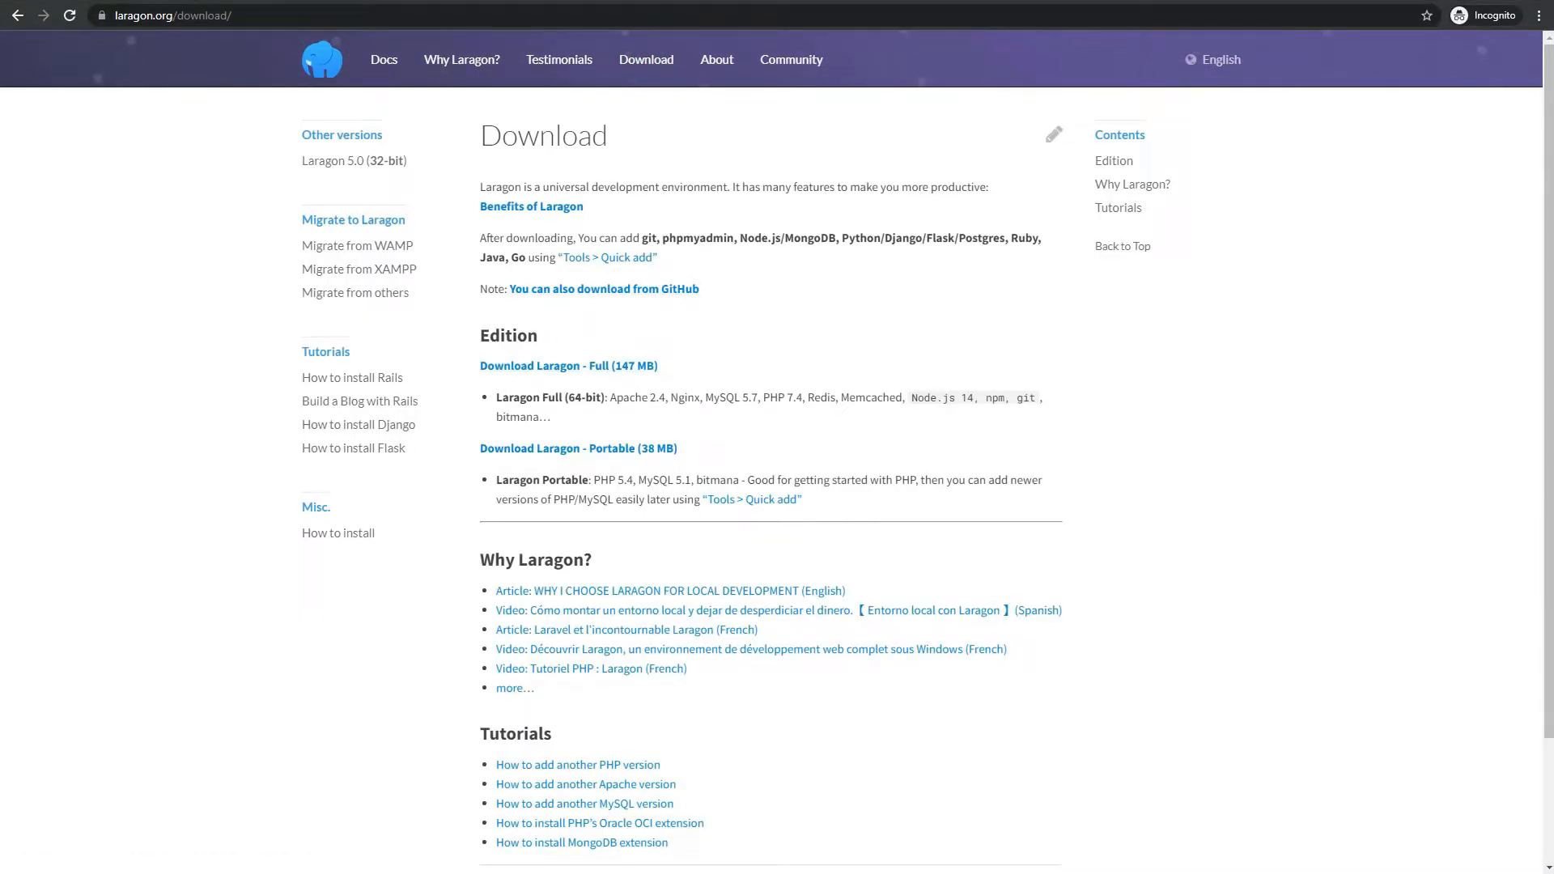
{"action": "mouse_move", "coordinate": [466, 312]}
{"action": "left_mouse_down"}
{"action": "mouse_move", "coordinate": [678, 442]}
{"action": "mouse_move", "coordinate": [1071, 455]}
{"action": "left_mouse_up"}
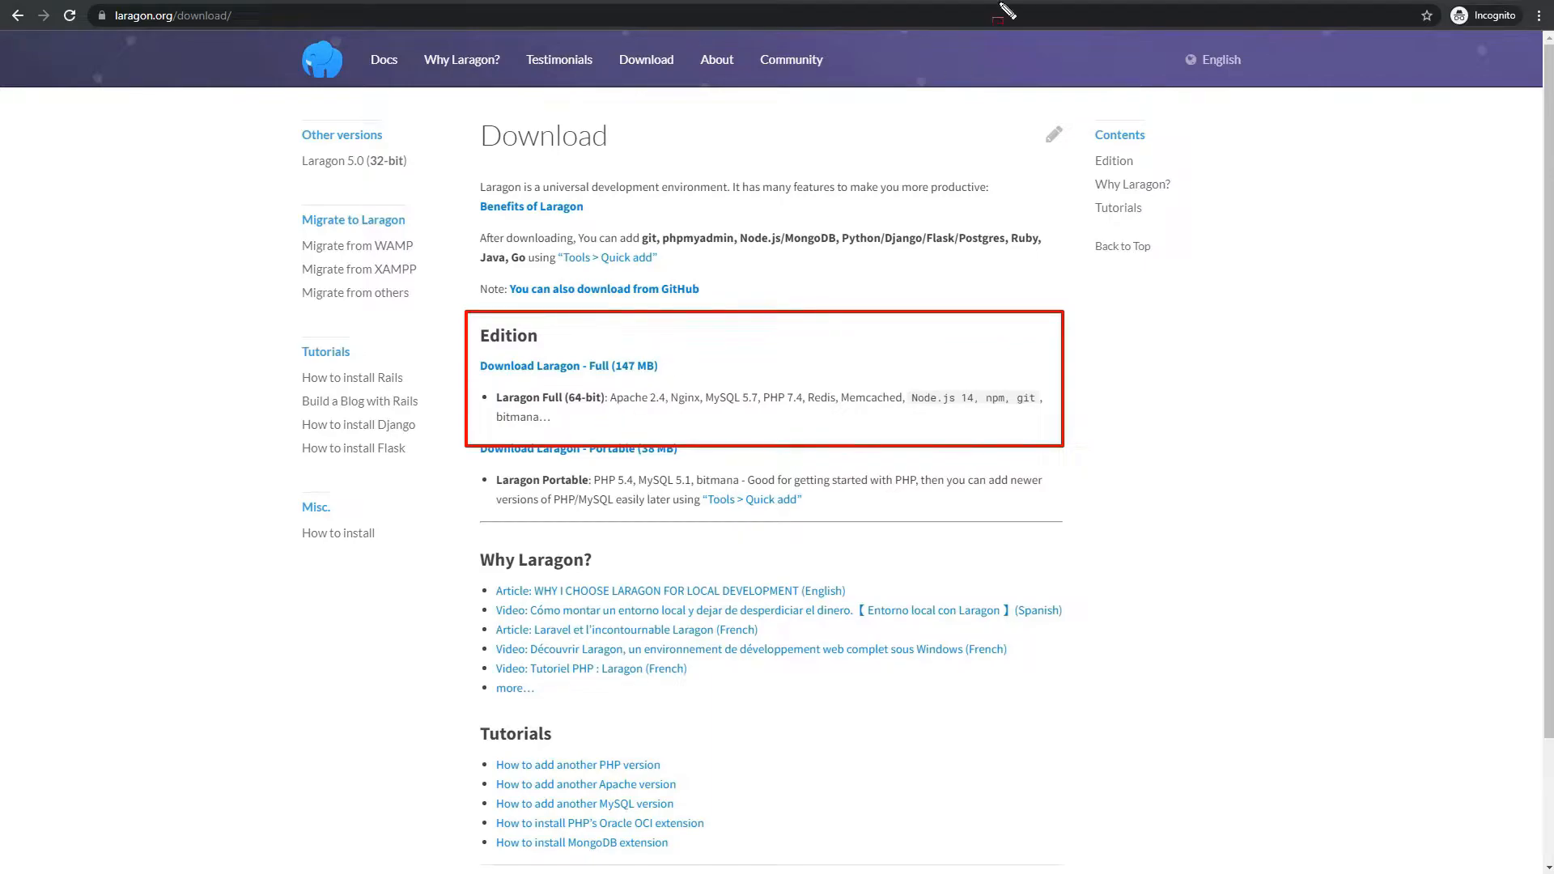
{"action": "left_click_drag", "start_coordinate": [611, 399], "coordinate": [1040, 411]}
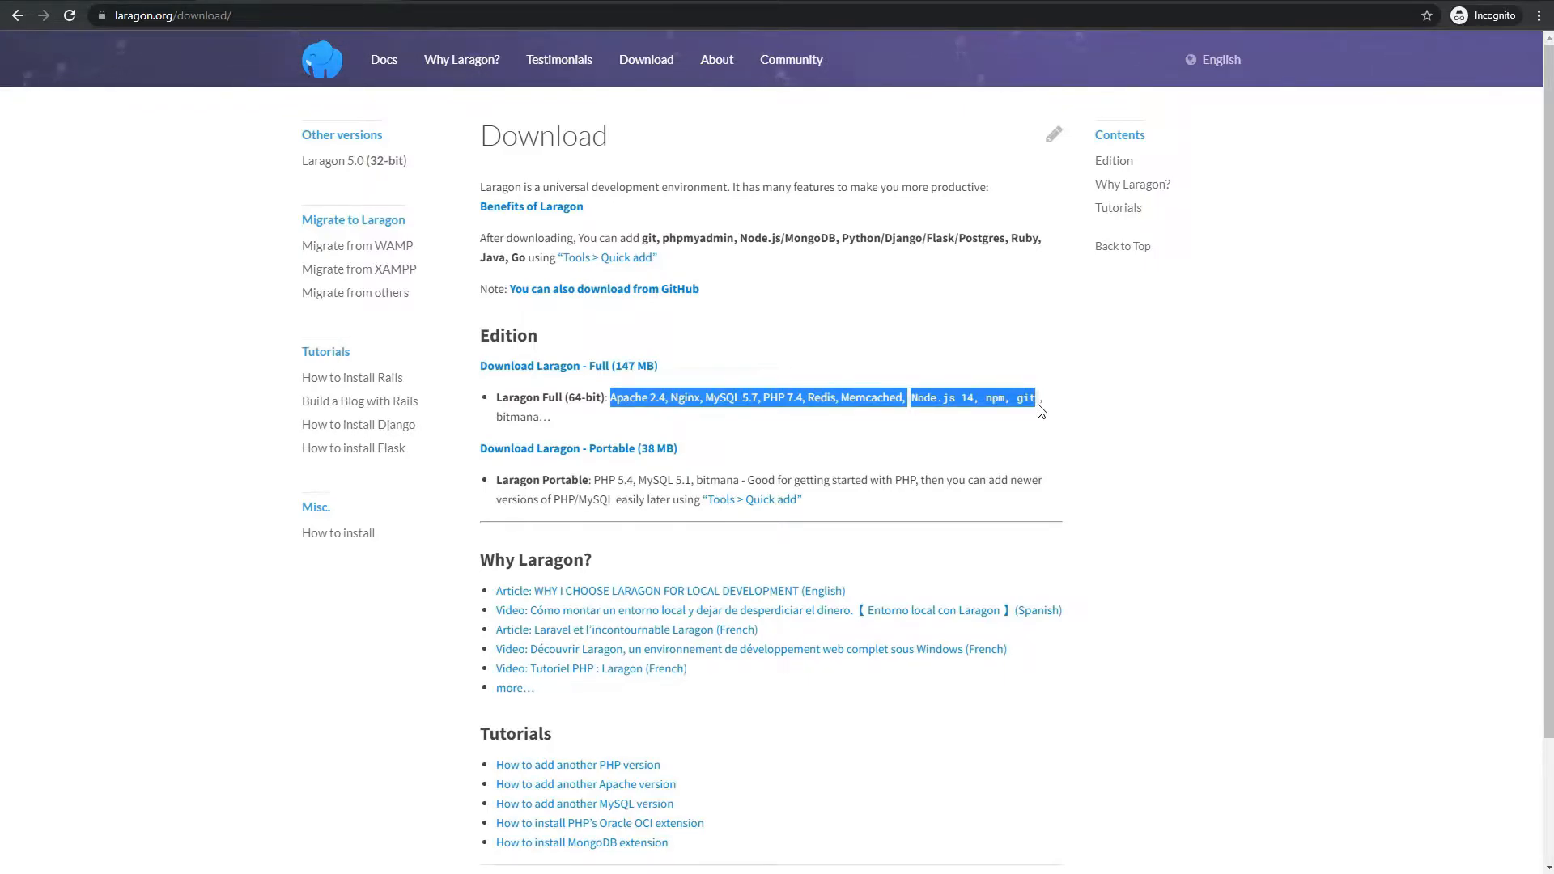
{"action": "left_click", "coordinate": [836, 425]}
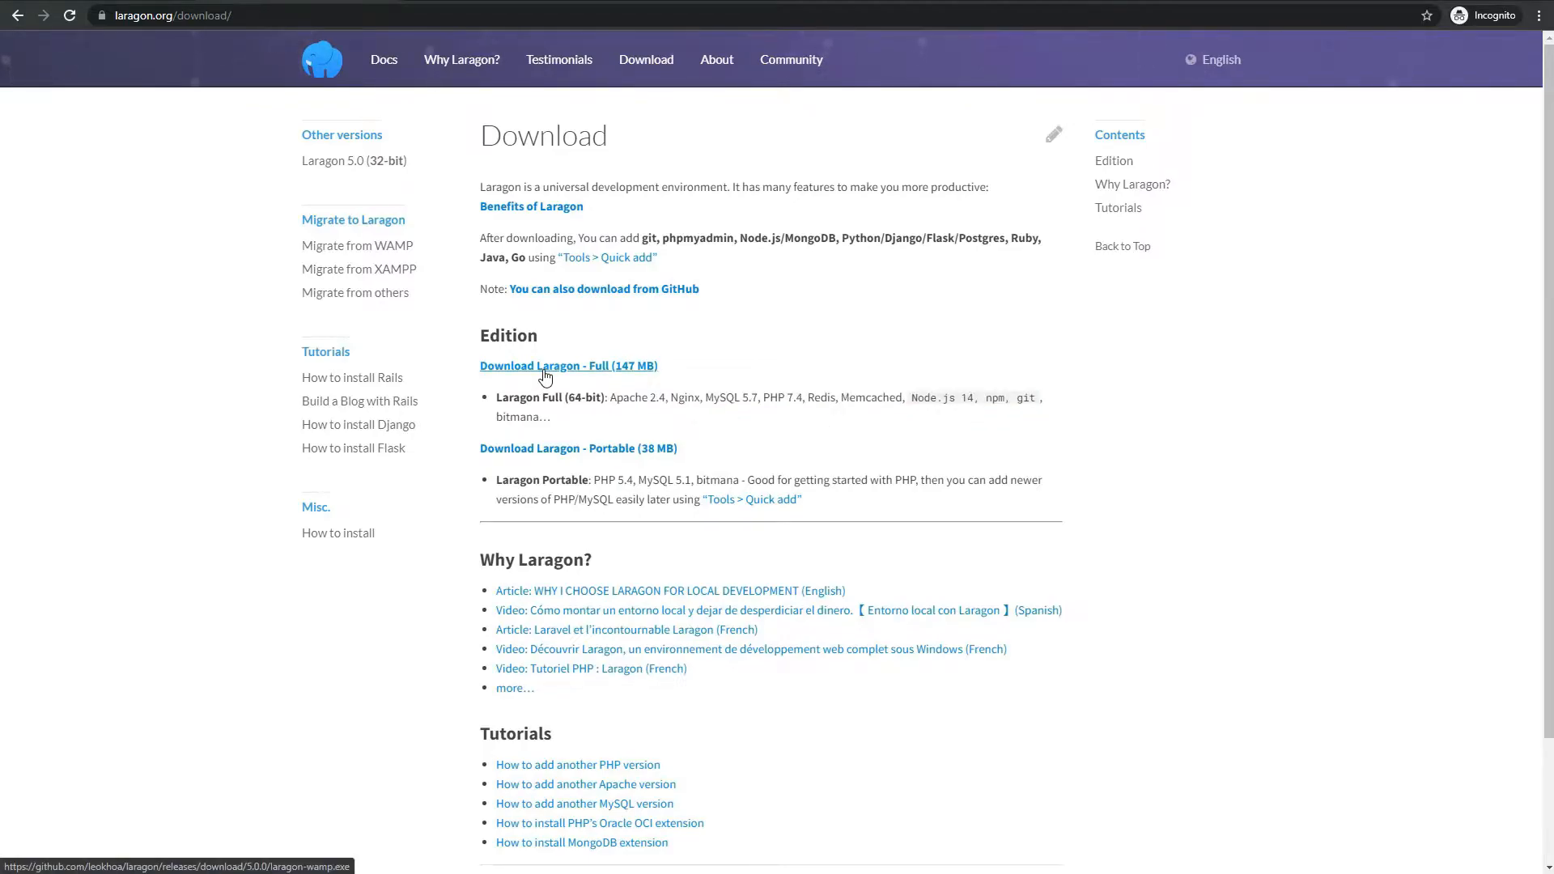
{"action": "left_click", "coordinate": [544, 370]}
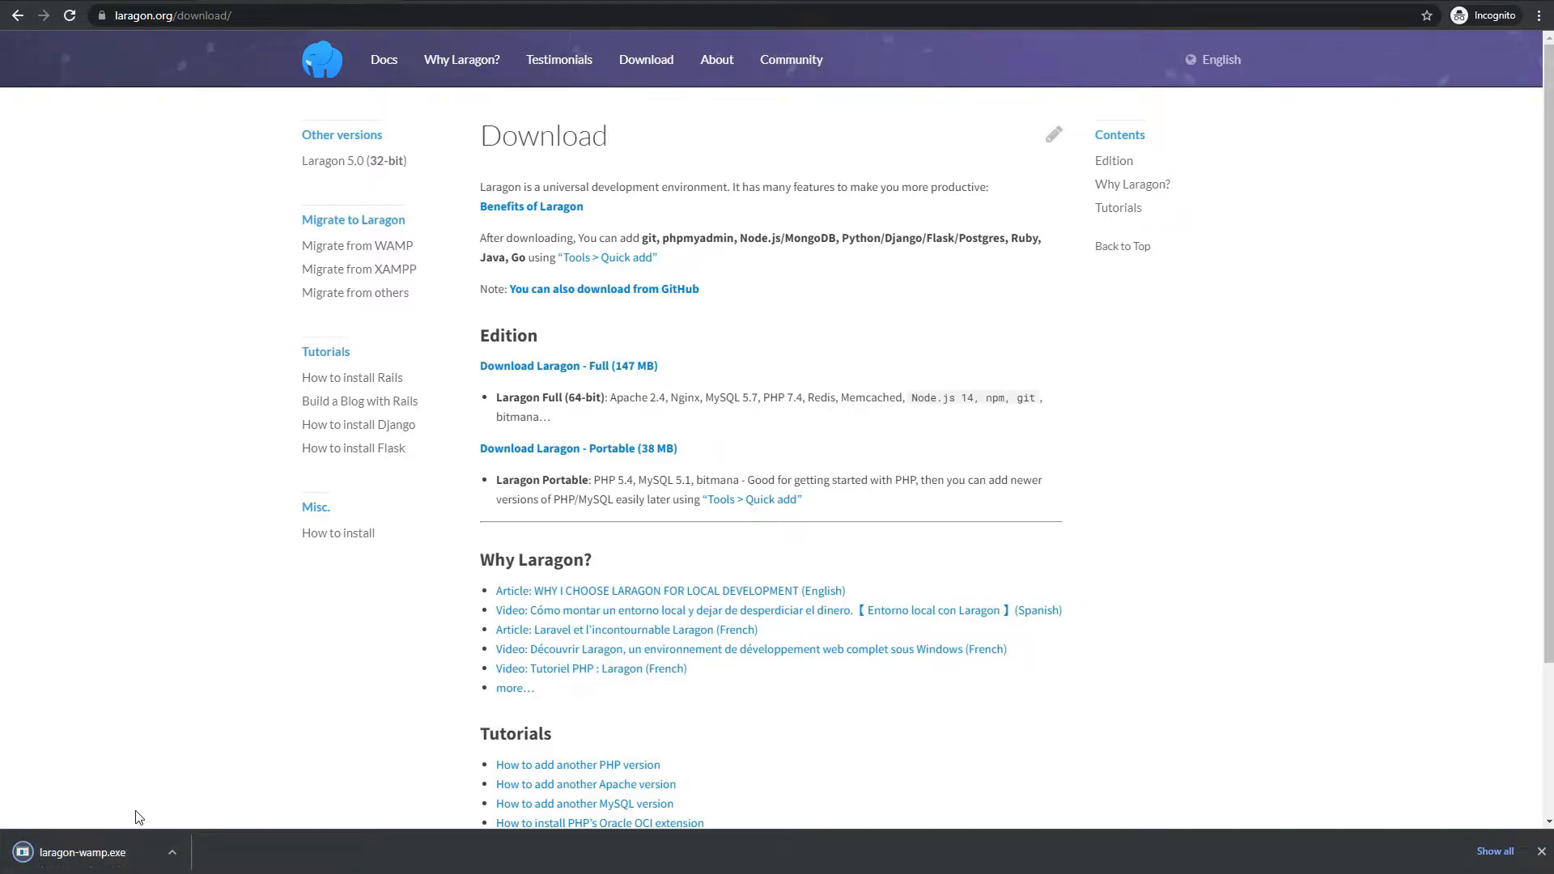
Run laragon-wamp.exe from the download bar and dismiss the Select Setup Language prompt
{"action": "left_click", "coordinate": [73, 850]}
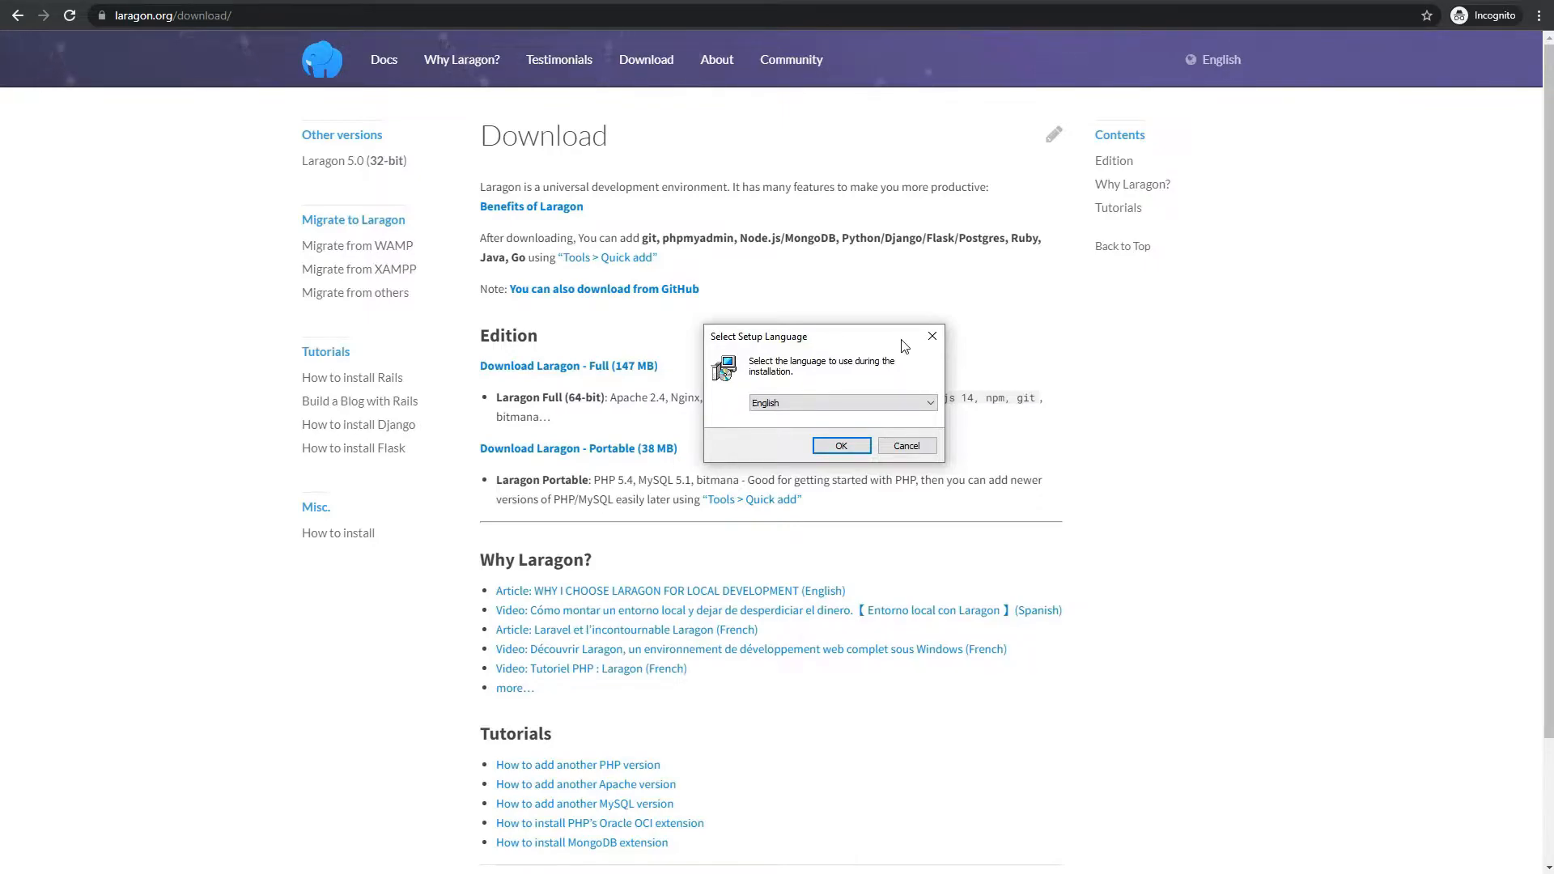
{"action": "left_click", "coordinate": [931, 336]}
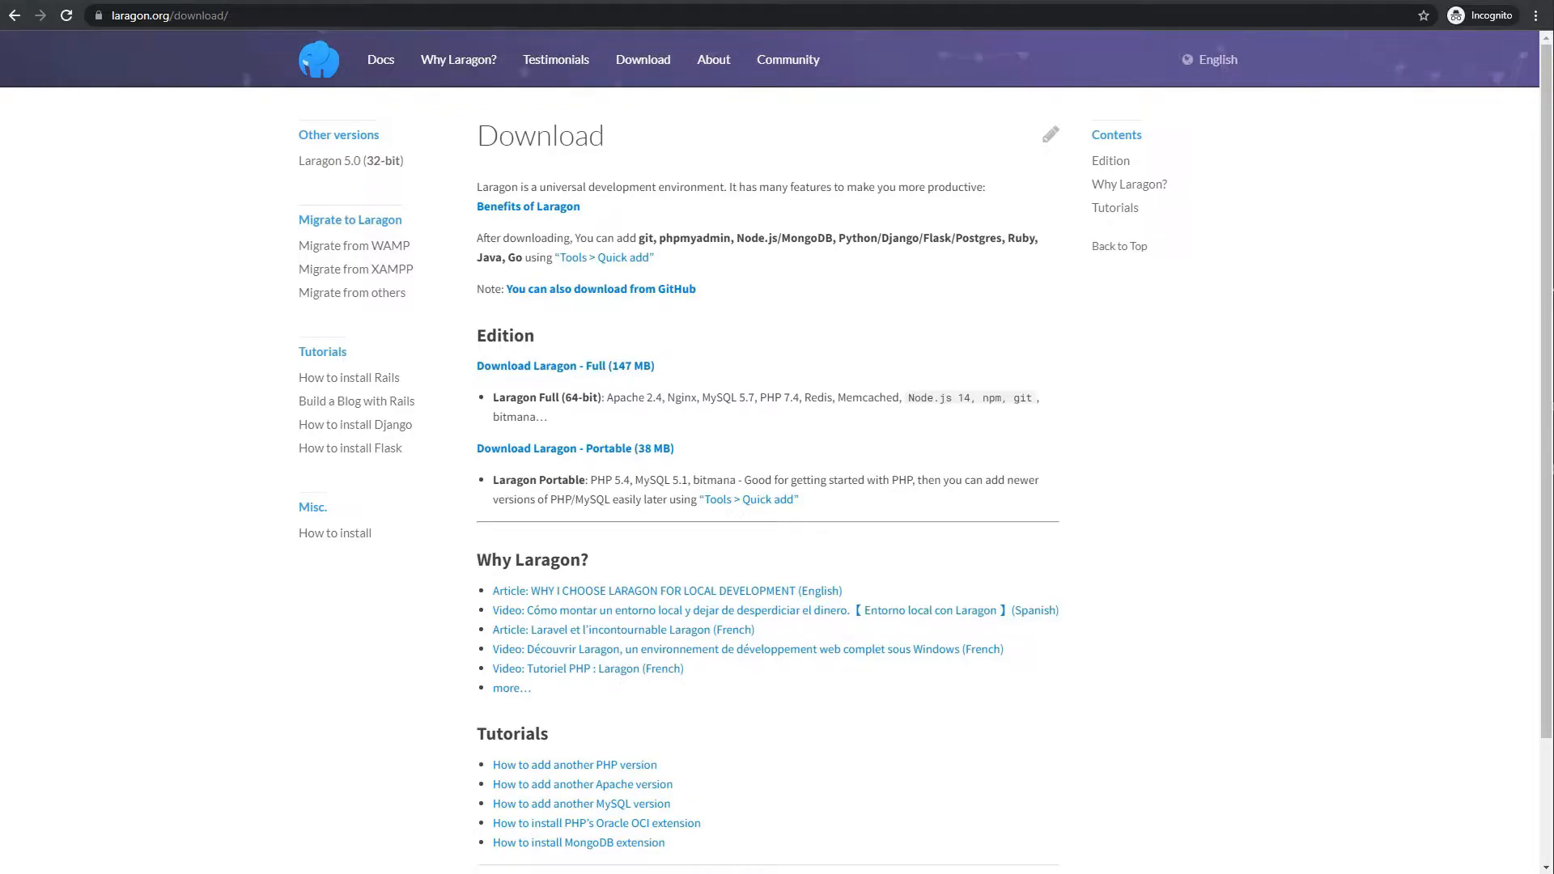
Run Laragon as administrator via Start search 'lara', then Start All for Apache, MySQL, Nginx and Memcached
{"action": "left_click", "coordinate": [8, 867]}
{"action": "type", "text": "lara"}
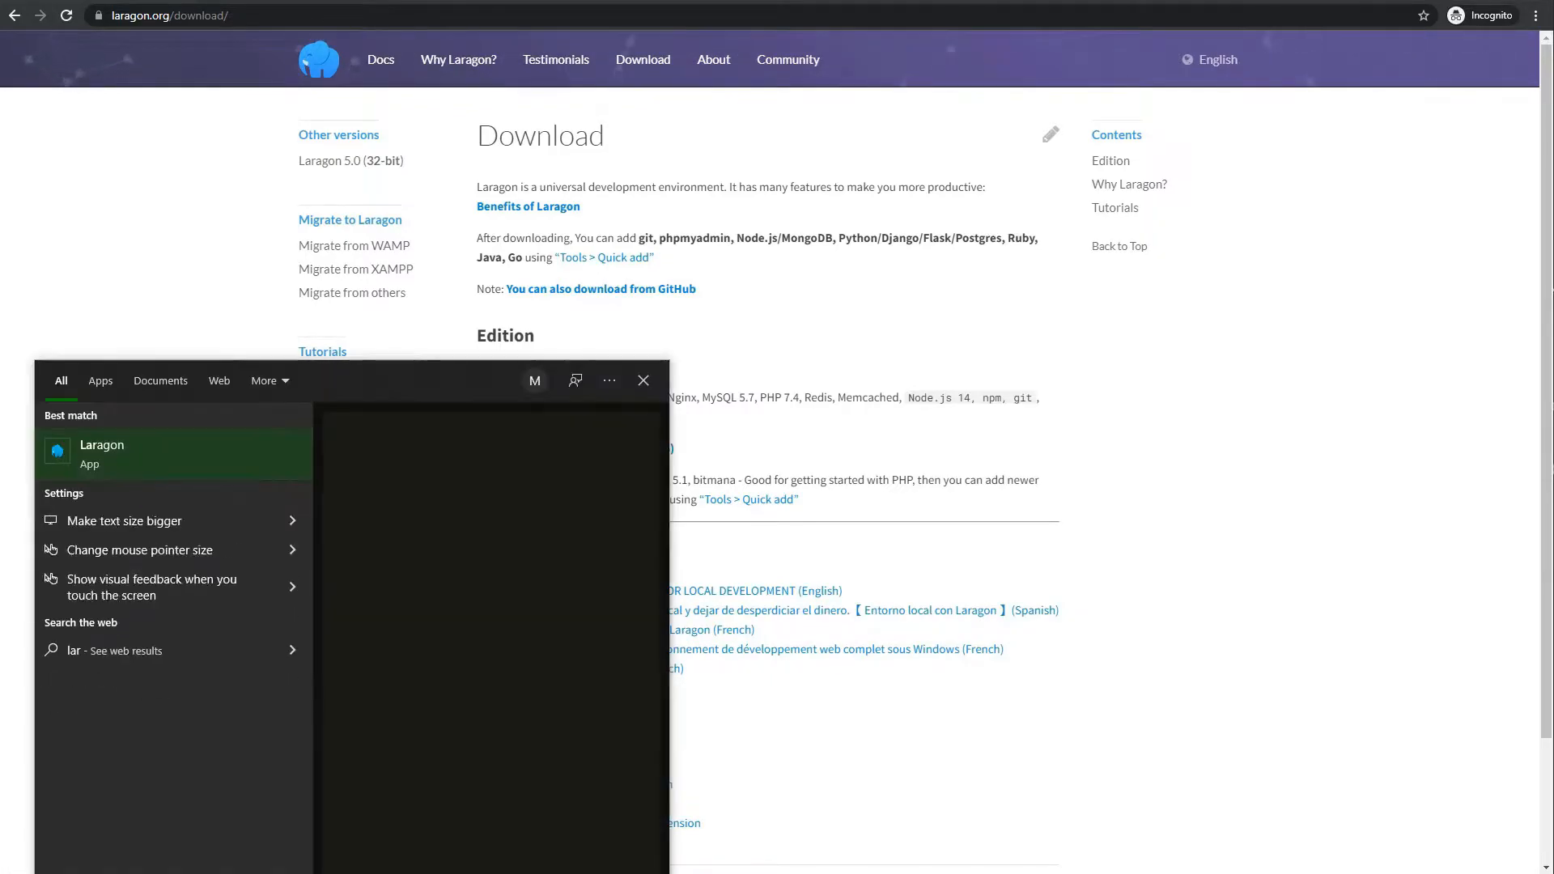
{"action": "right_click", "coordinate": [102, 455]}
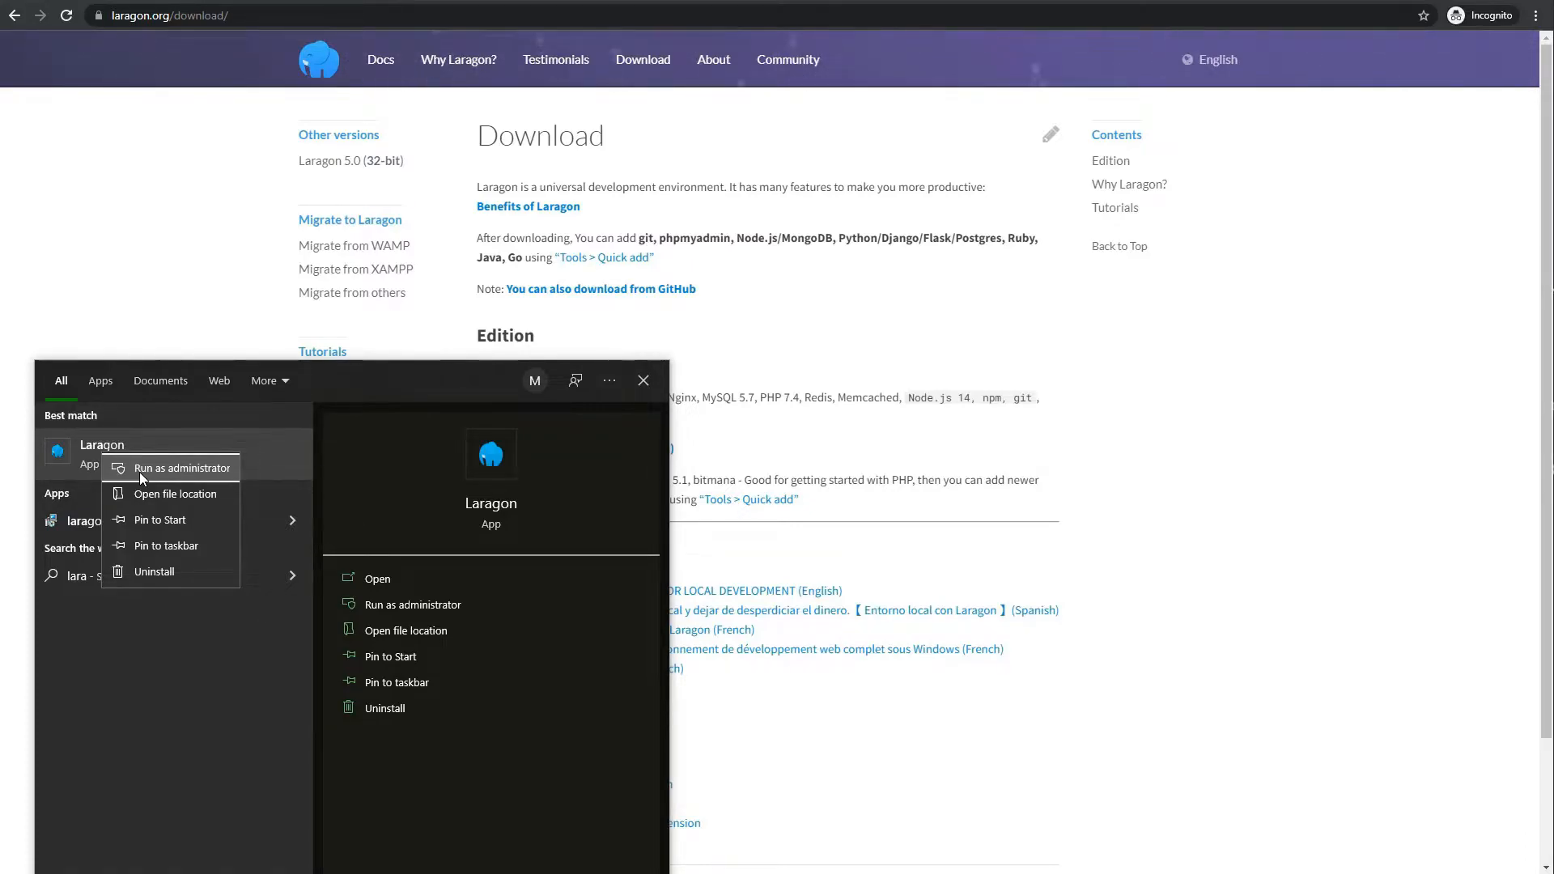
{"action": "left_click", "coordinate": [139, 472]}
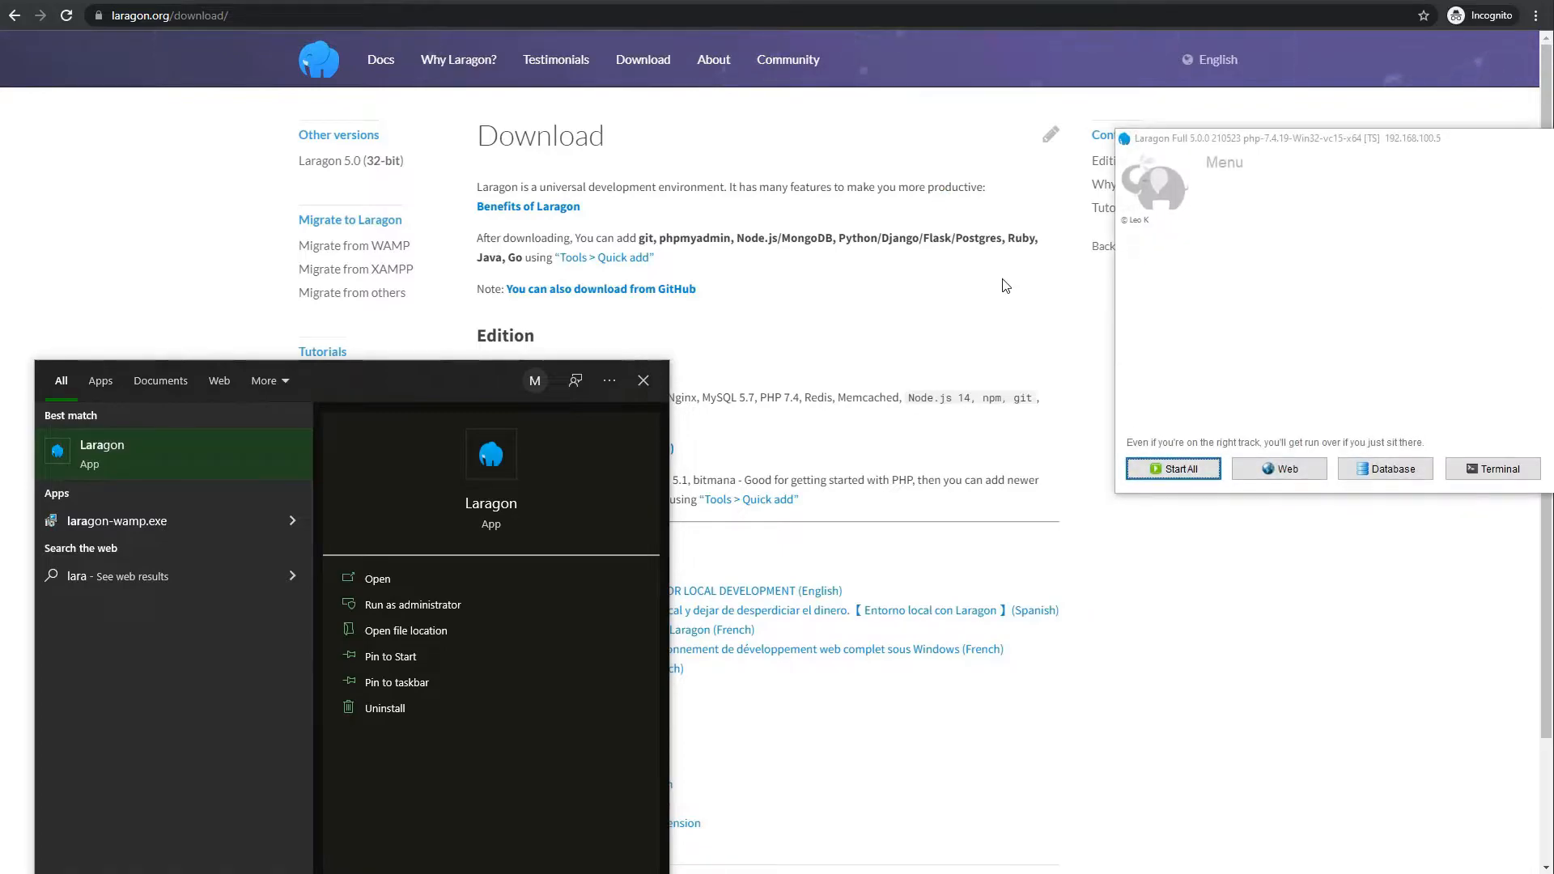
{"action": "left_click_drag", "start_coordinate": [1463, 144], "coordinate": [855, 230]}
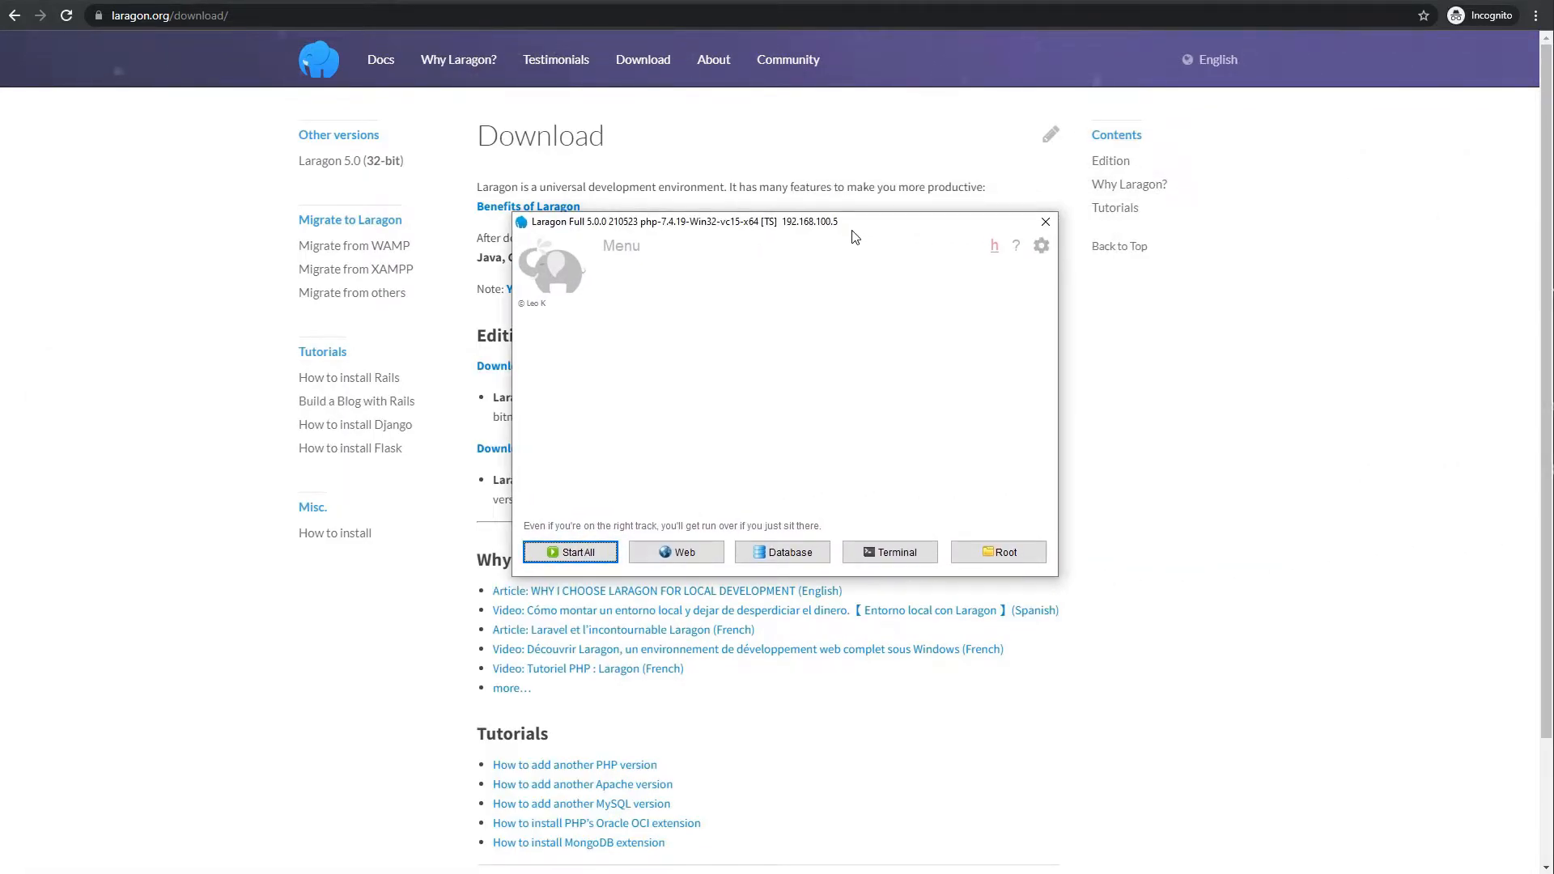
{"action": "left_click", "coordinate": [610, 558]}
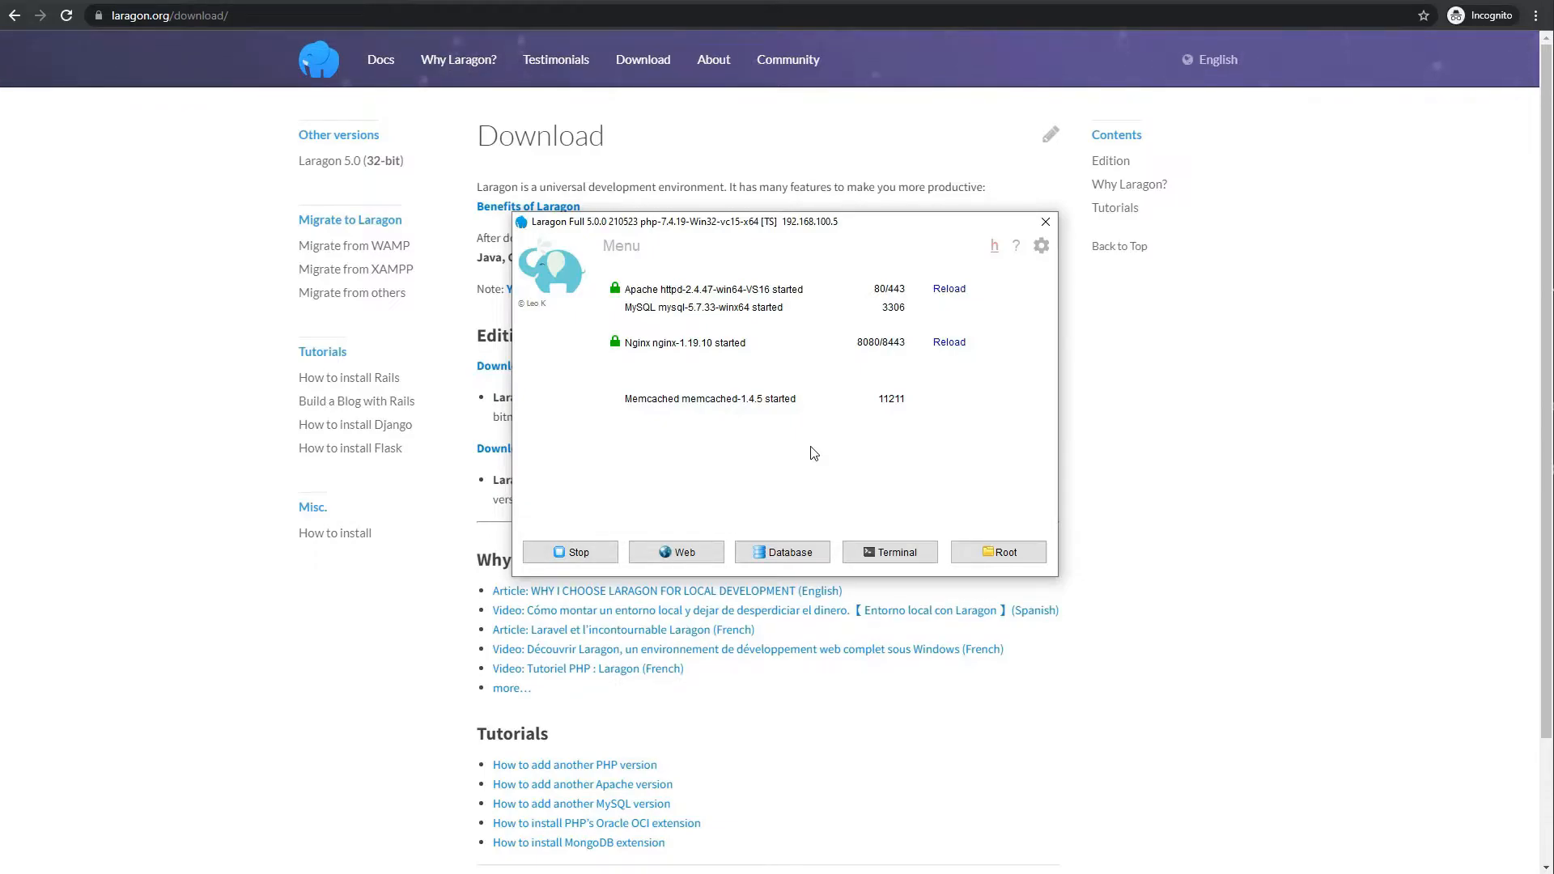
{"action": "right_click", "coordinate": [749, 455]}
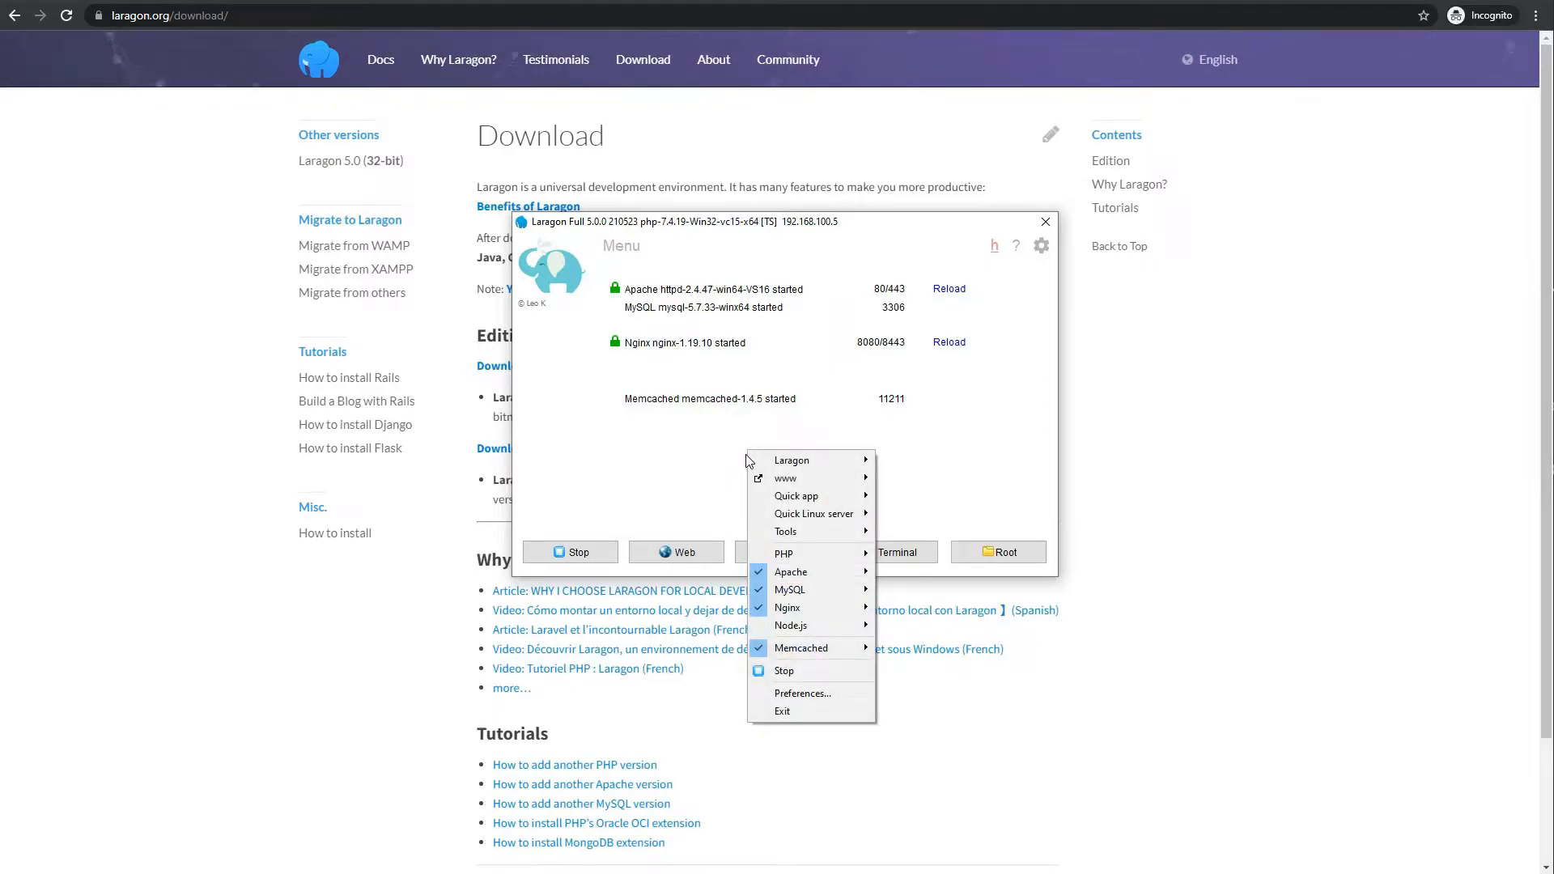
{"action": "mouse_move", "coordinate": [813, 498]}
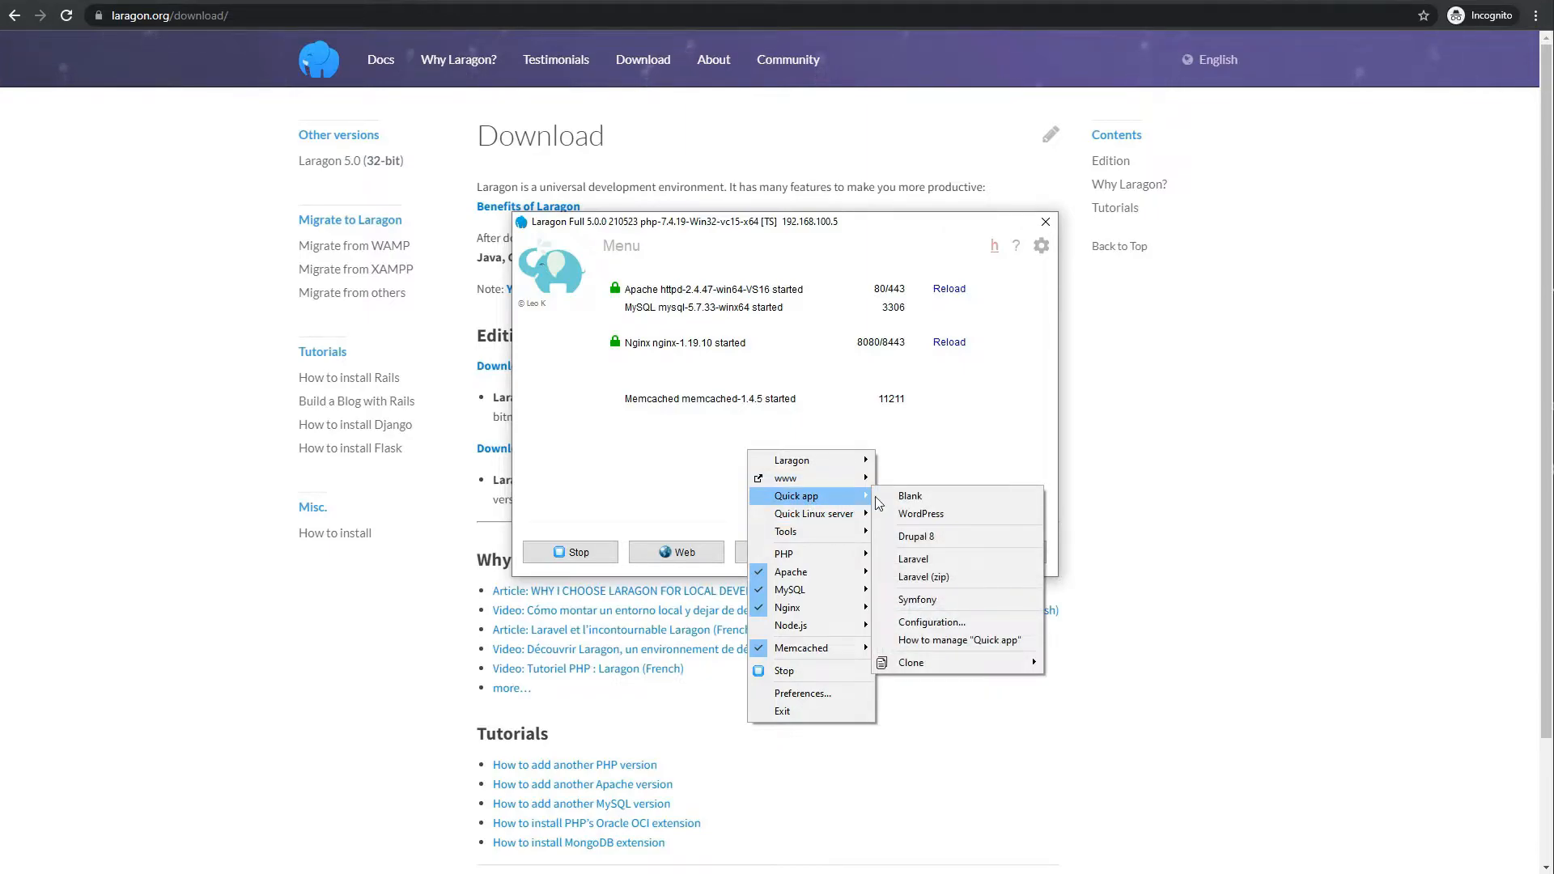
{"action": "left_click", "coordinate": [918, 515]}
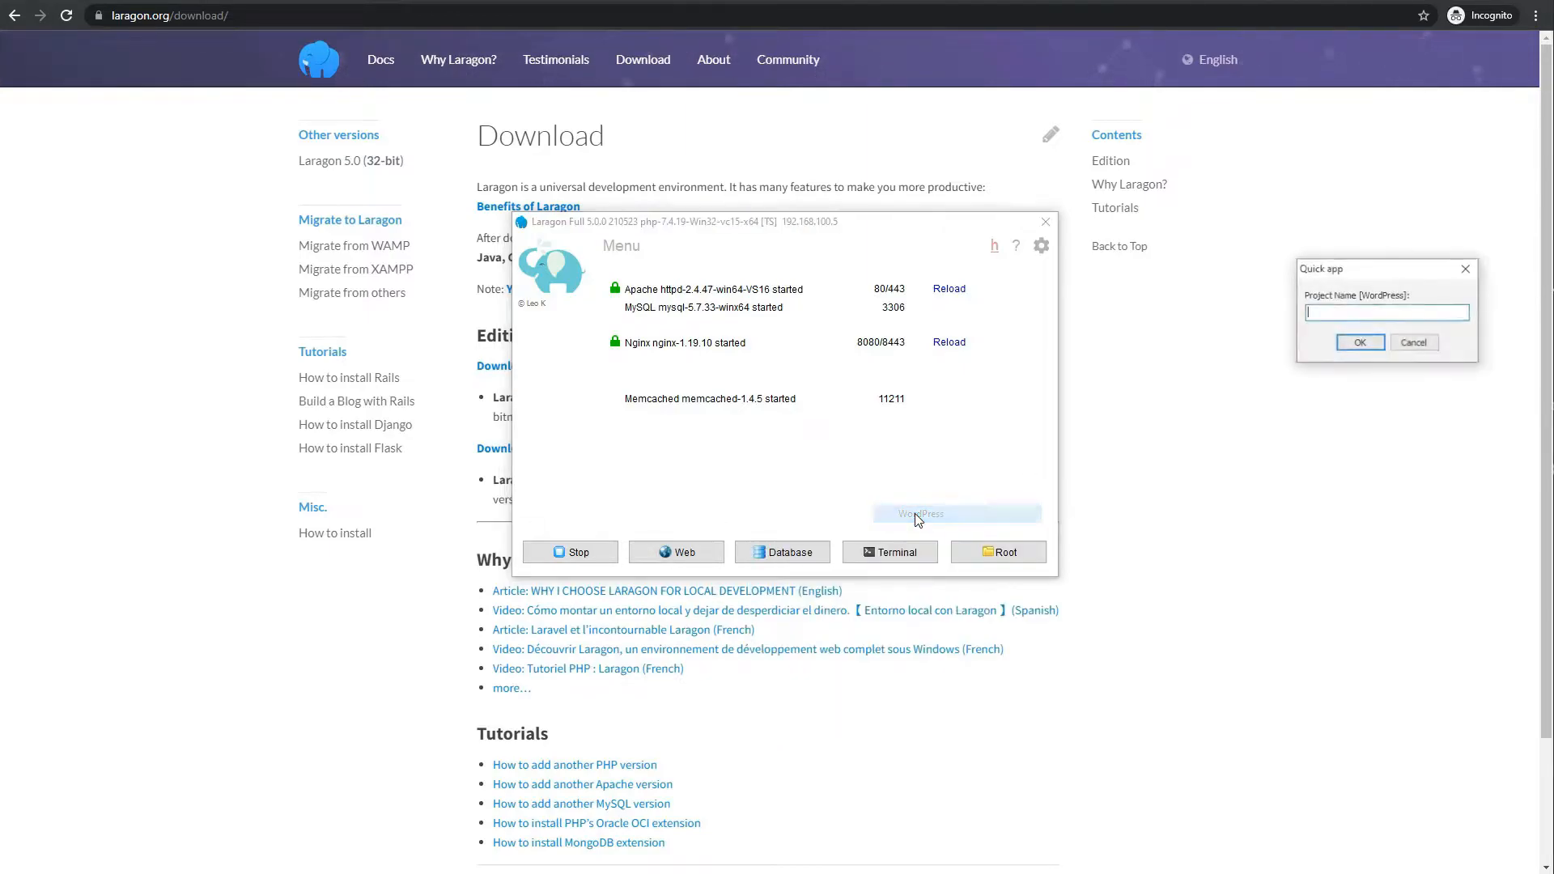
{"action": "left_click_drag", "start_coordinate": [1399, 285], "coordinate": [819, 426]}
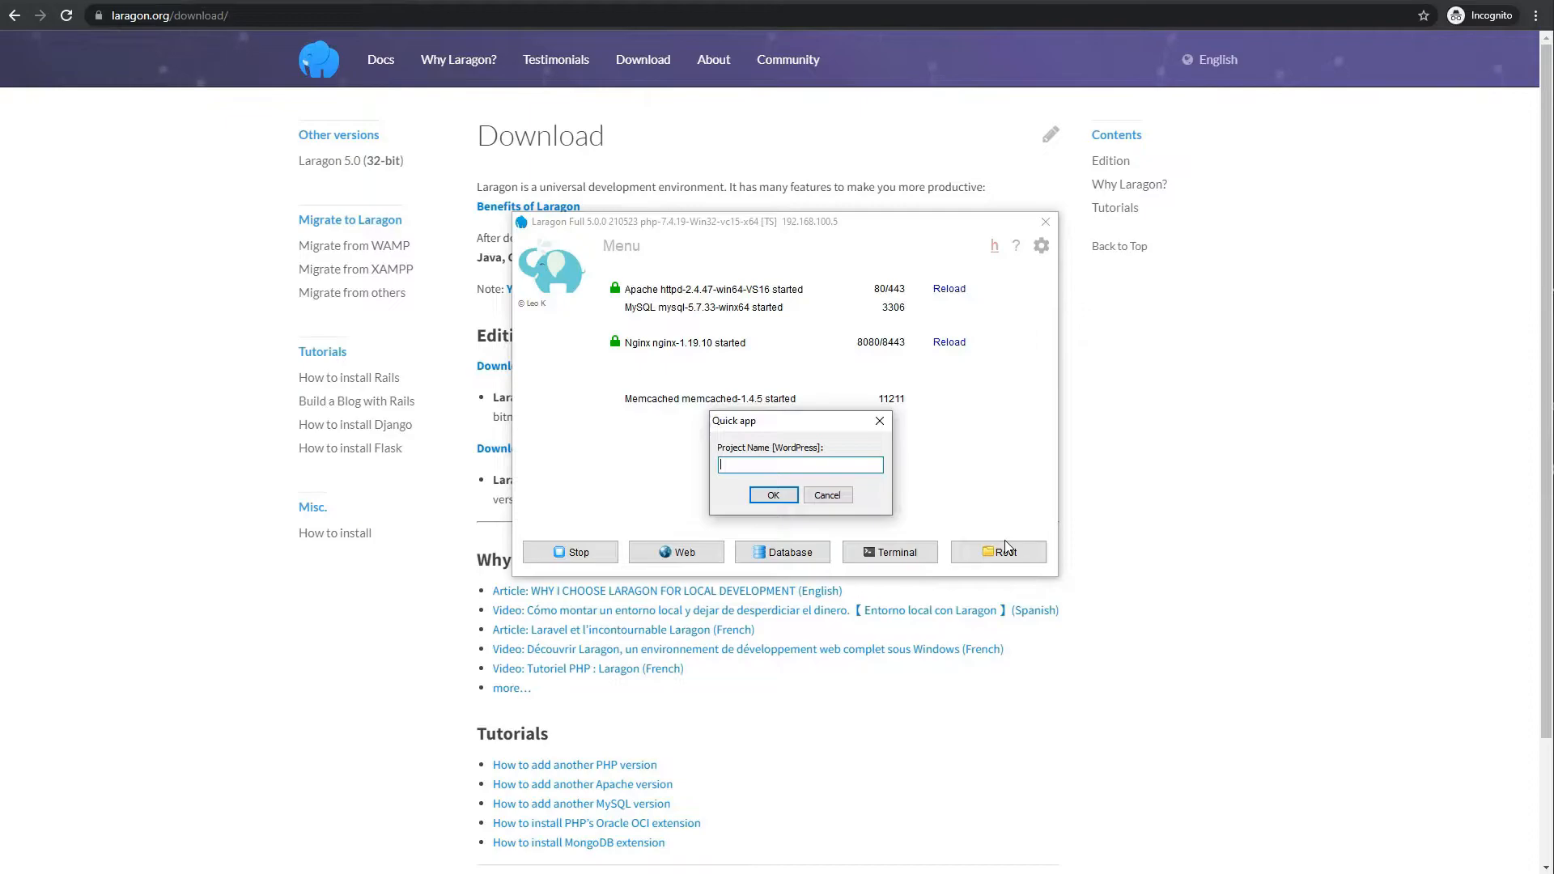
{"action": "type", "text": "ite"}
{"action": "left_click", "coordinate": [777, 495]}
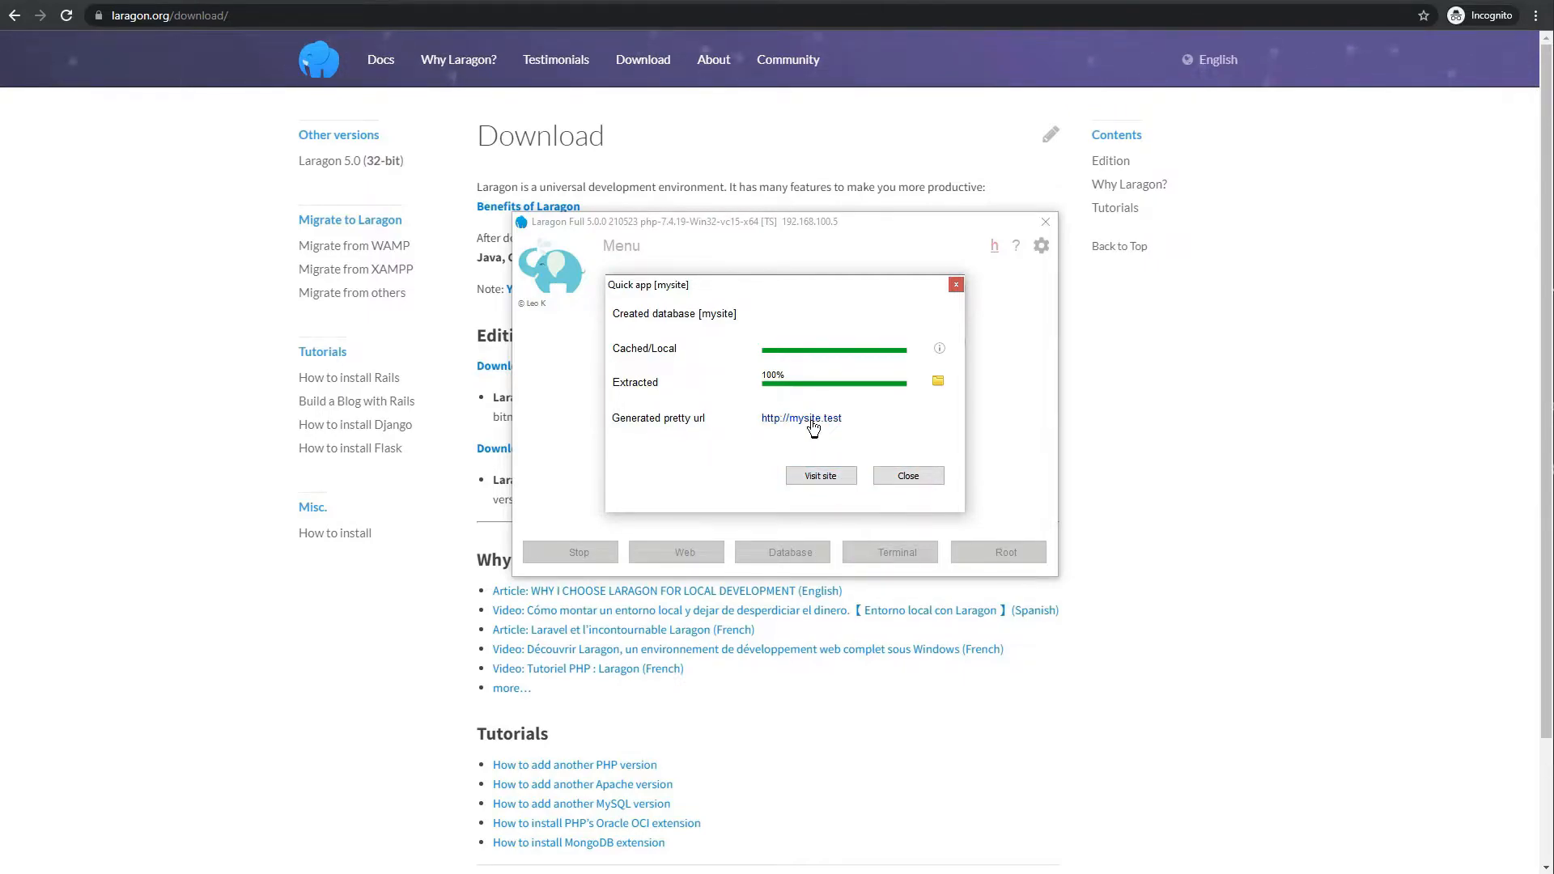
Visit the mysite site from the Quick app dialog and move the 'site can't be reached' window aside
{"action": "left_click", "coordinate": [827, 483]}
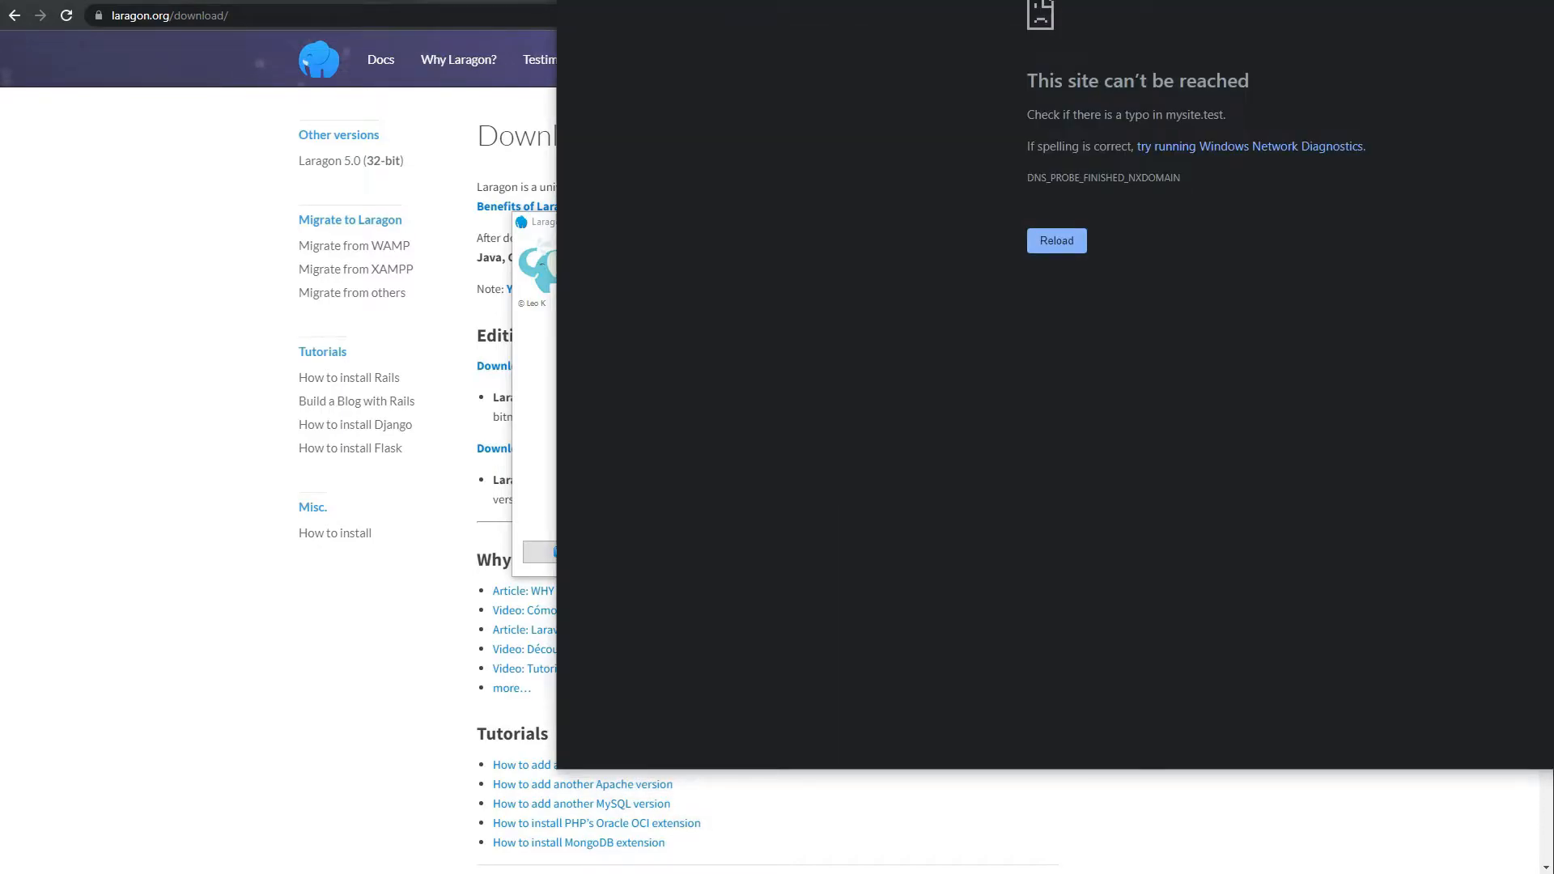
{"action": "left_click_drag", "start_coordinate": [1012, 0], "coordinate": [541, 0]}
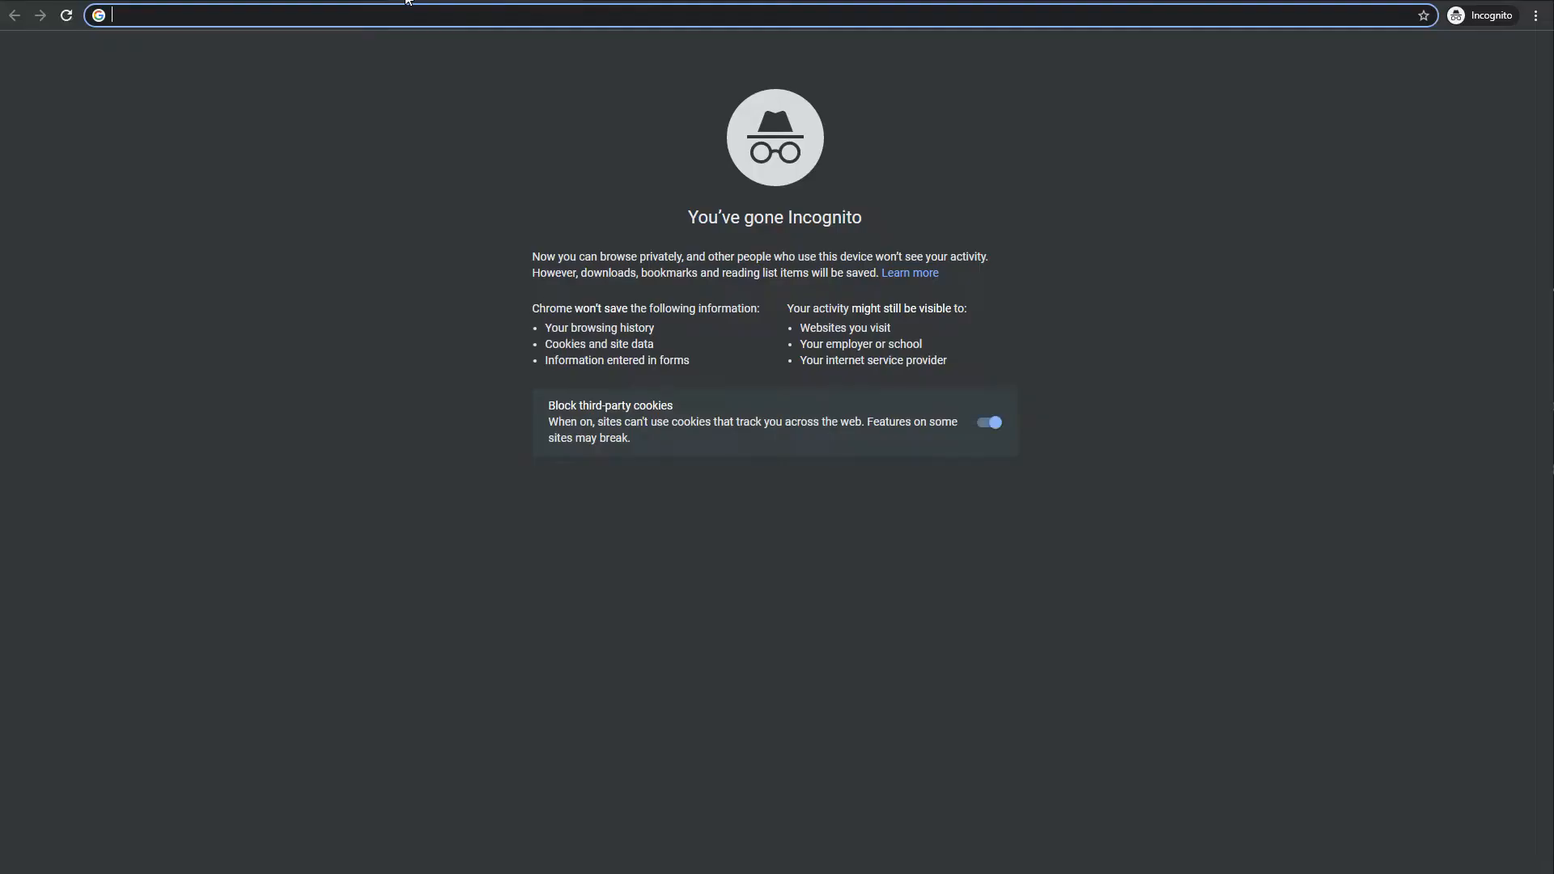
Load mysite.test in the Incognito tab and switch past Laragon to see the DNS_PROBE_FINISHED_NXDOMAIN error
{"action": "type", "text": "mysite.test"}
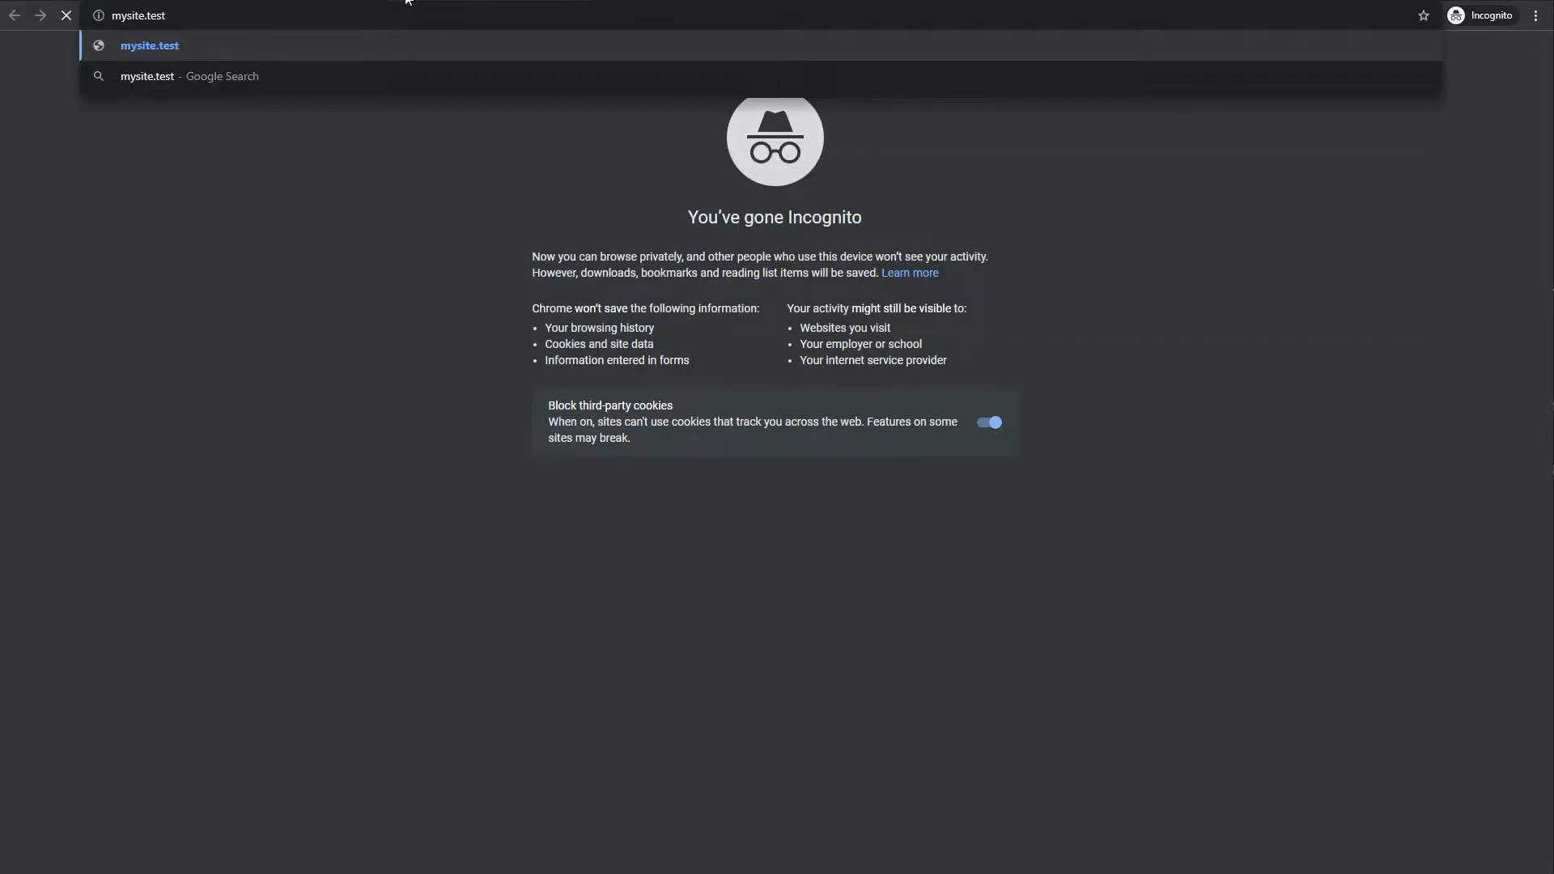
{"action": "key", "text": "Return"}
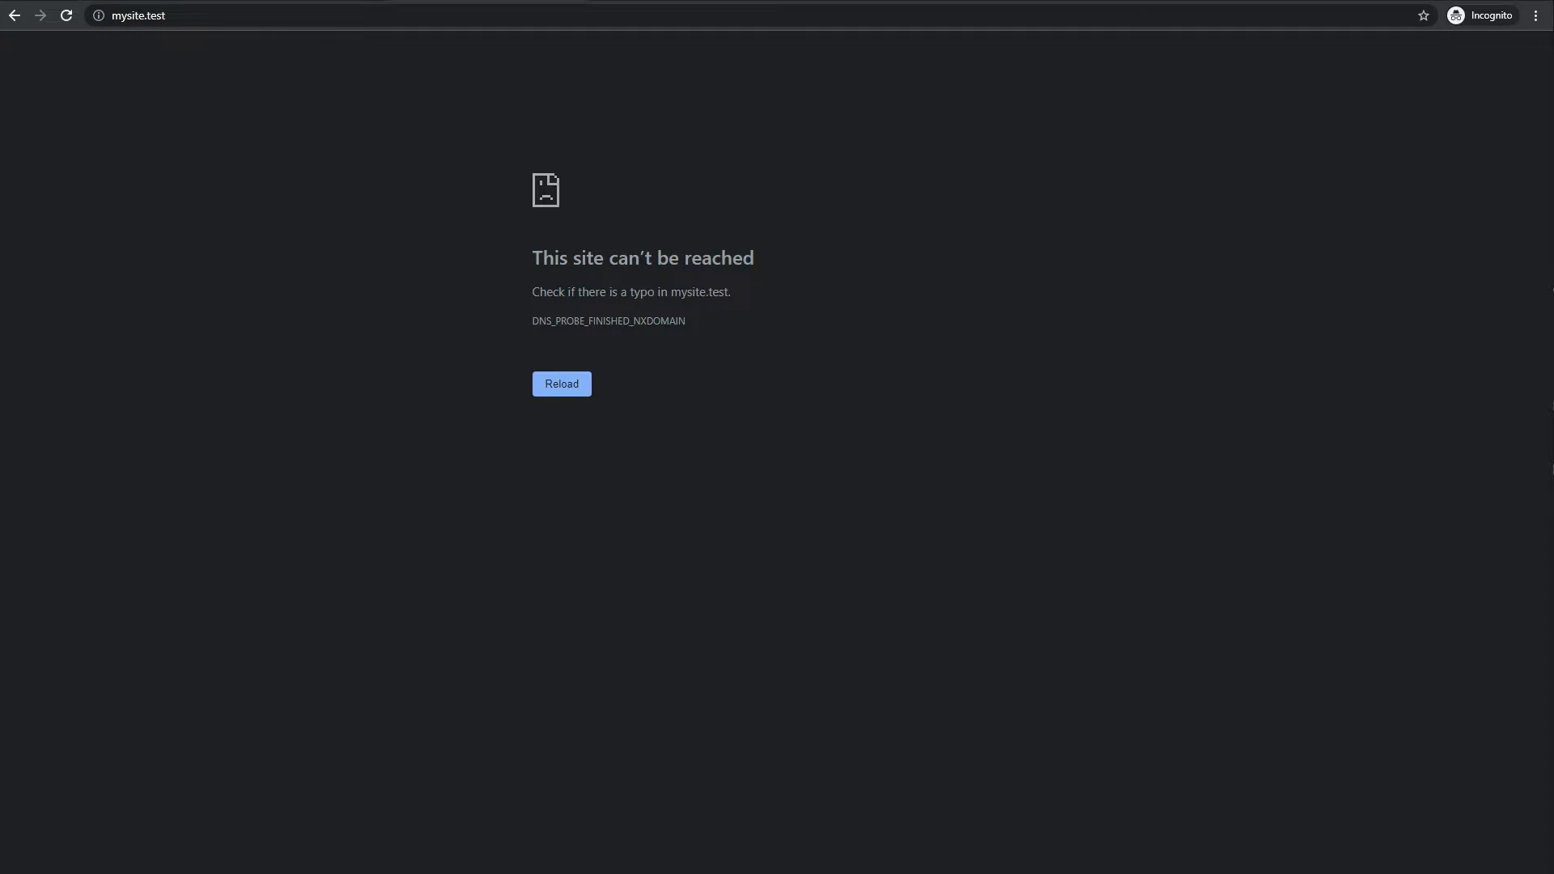
{"action": "left_click", "coordinate": [1512, 774]}
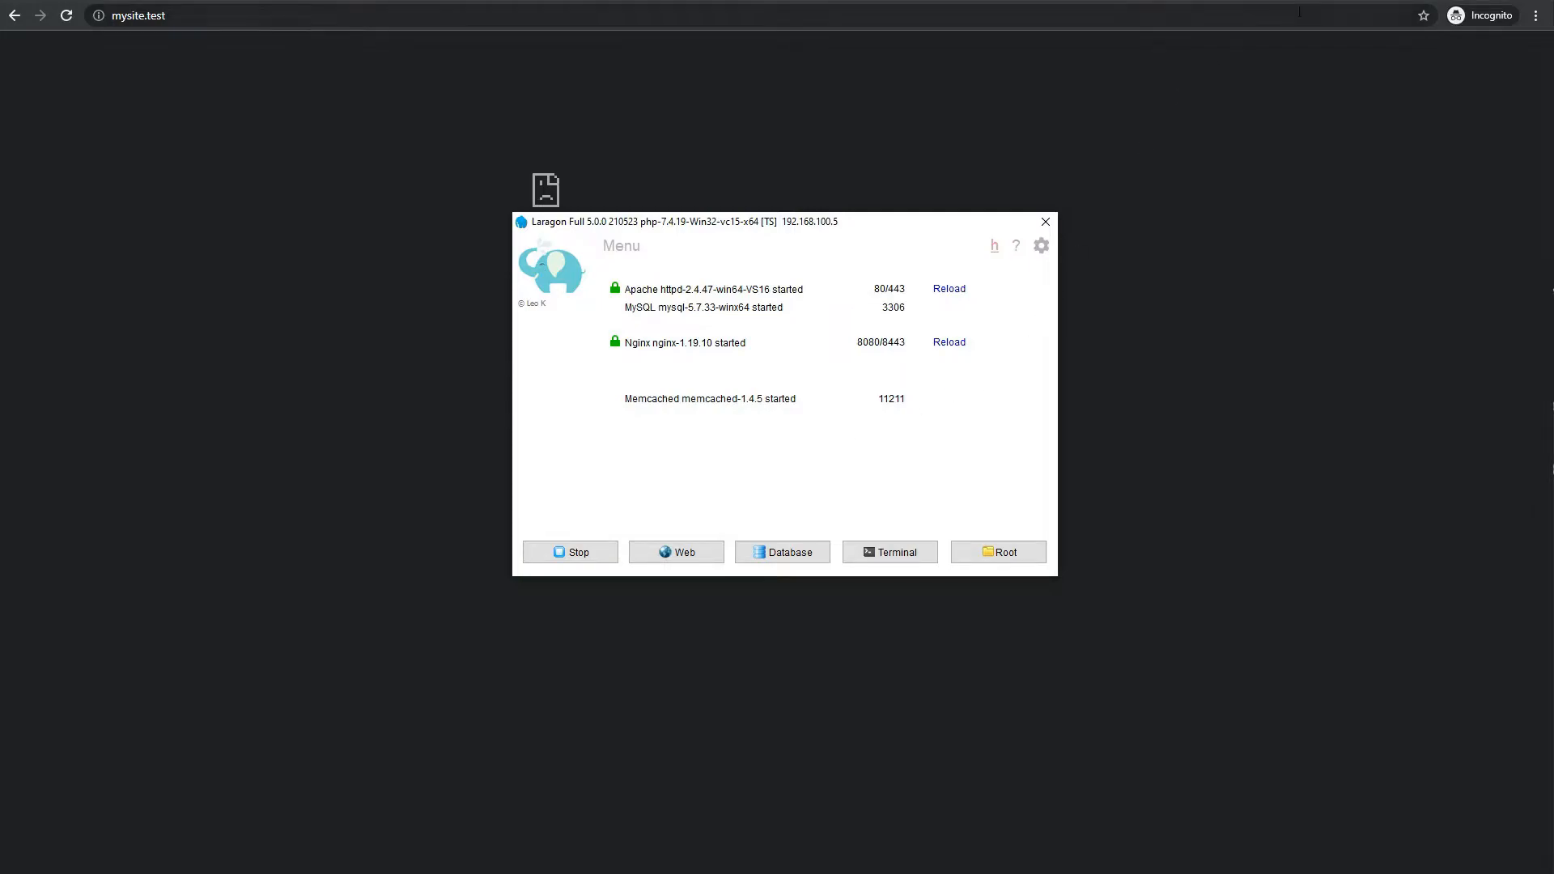
{"action": "key", "text": "alt+Tab"}
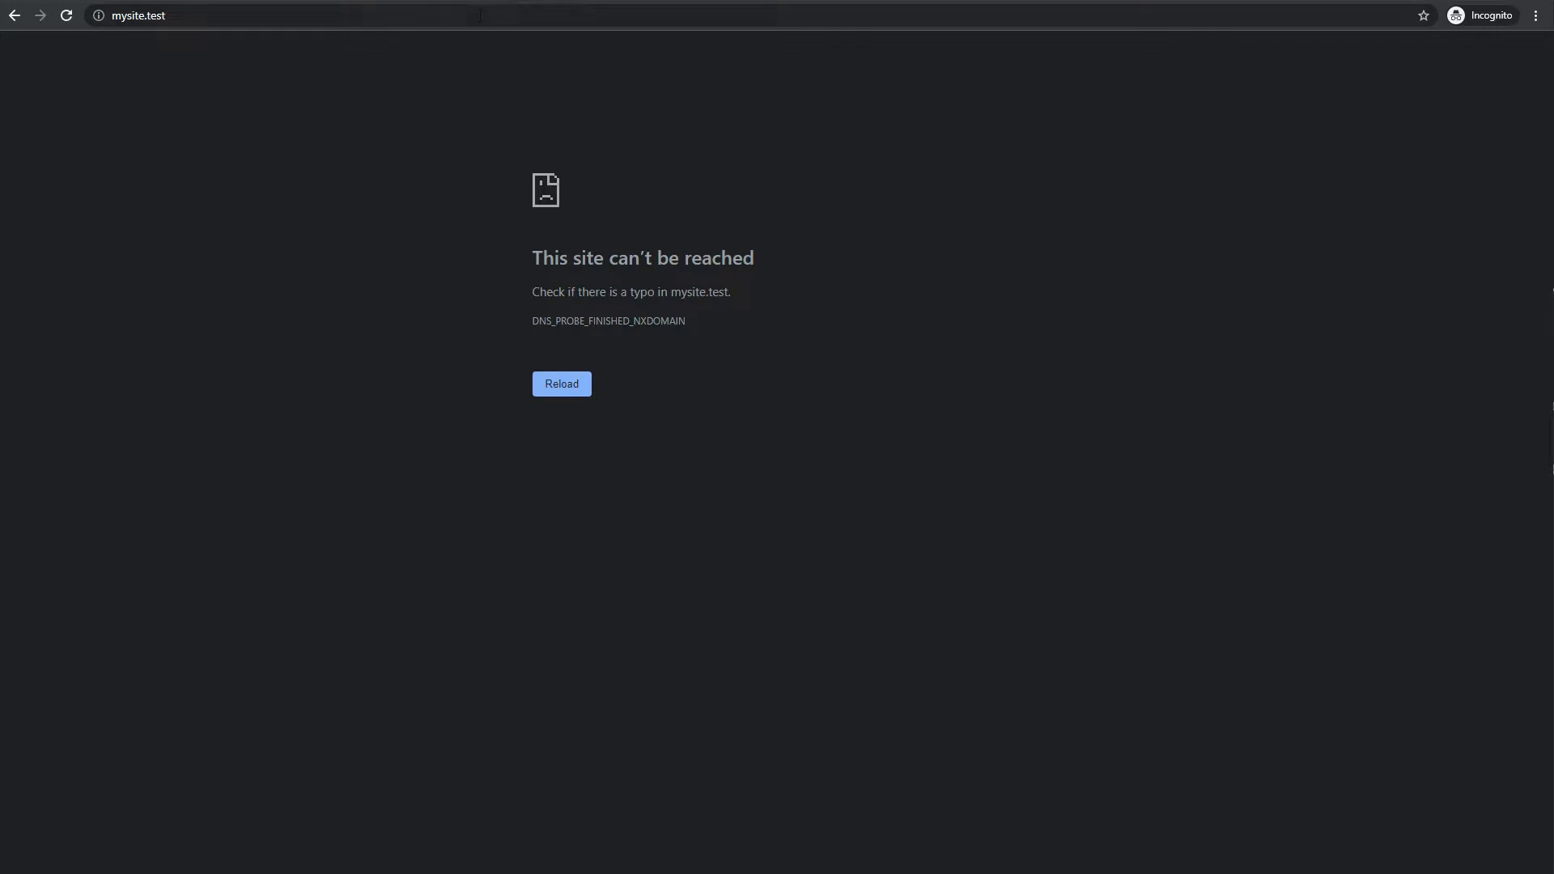
Search Google for 'host file editor' and download the latest installer from hostsfileeditor.com
{"action": "left_click", "coordinate": [369, 19]}
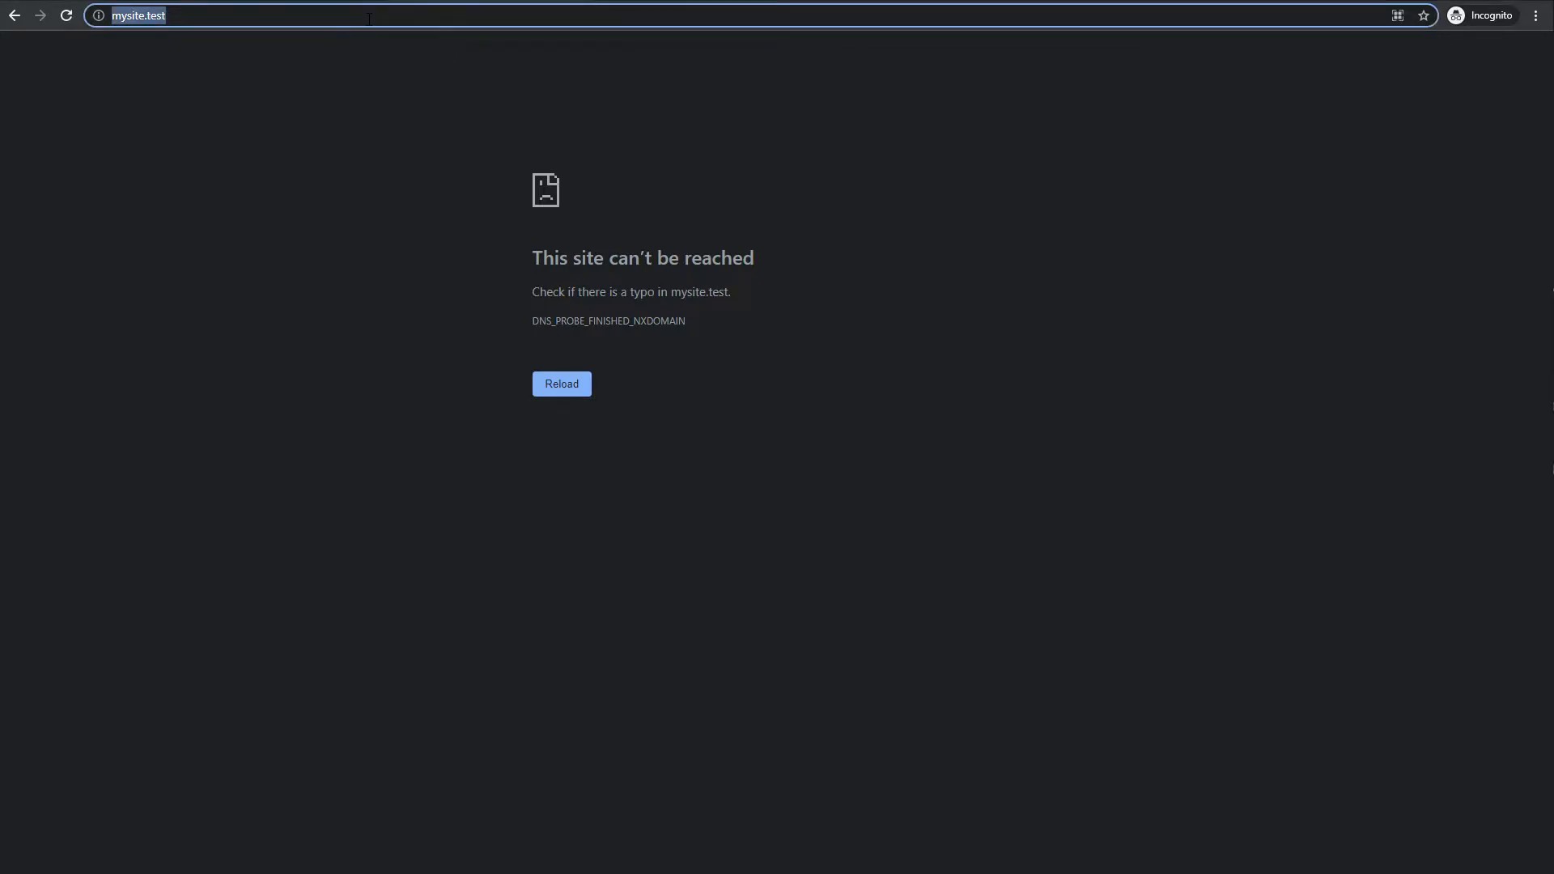
{"action": "type", "text": "google.com"}
{"action": "key", "text": "Return"}
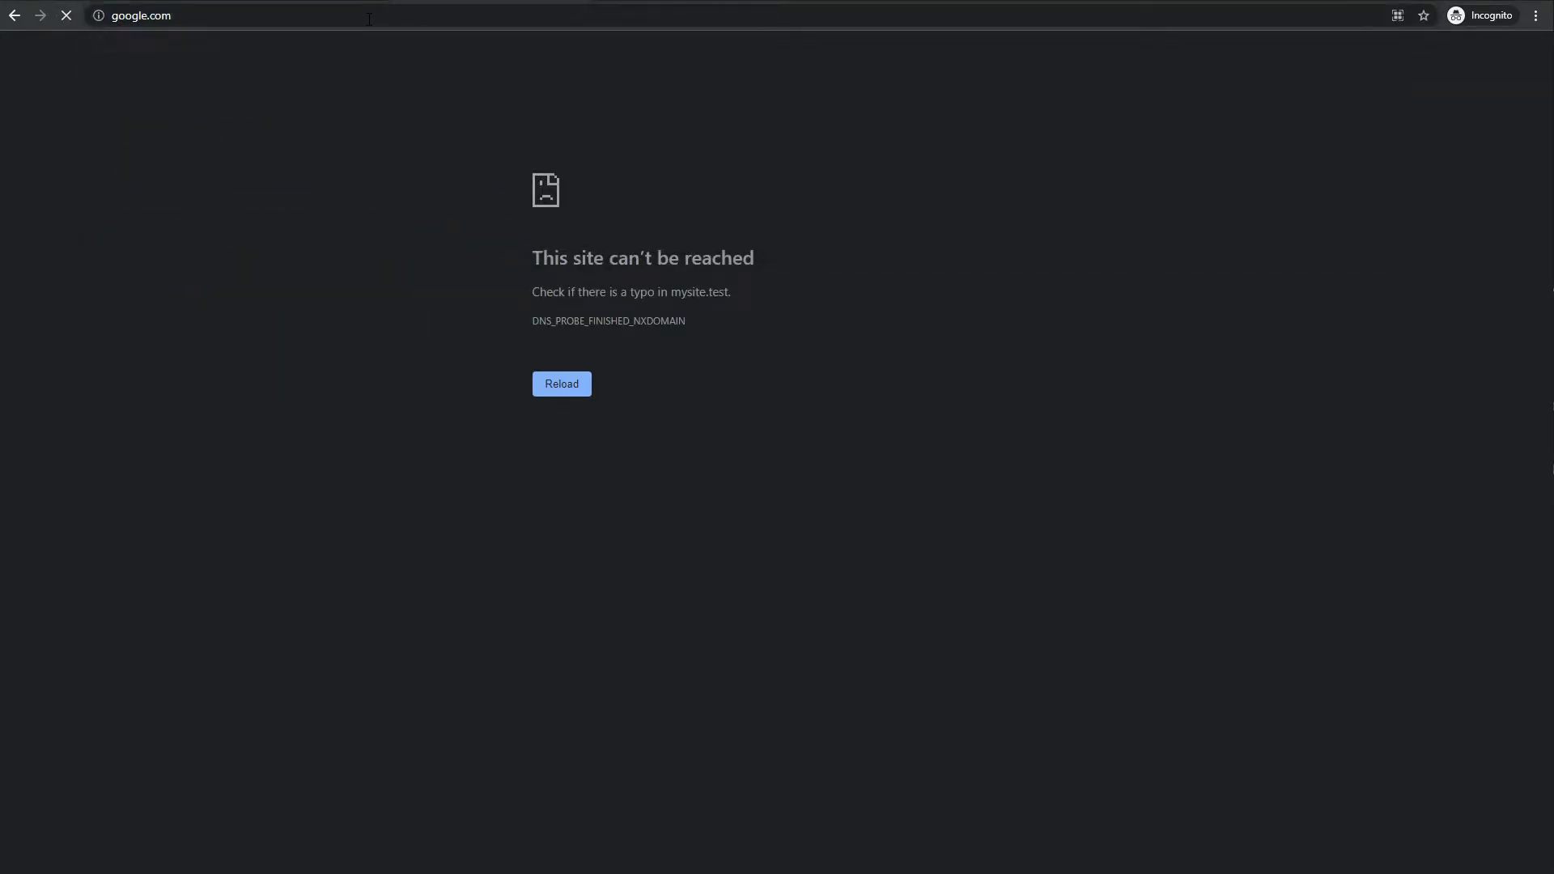
{"action": "type", "text": "host file editor"}
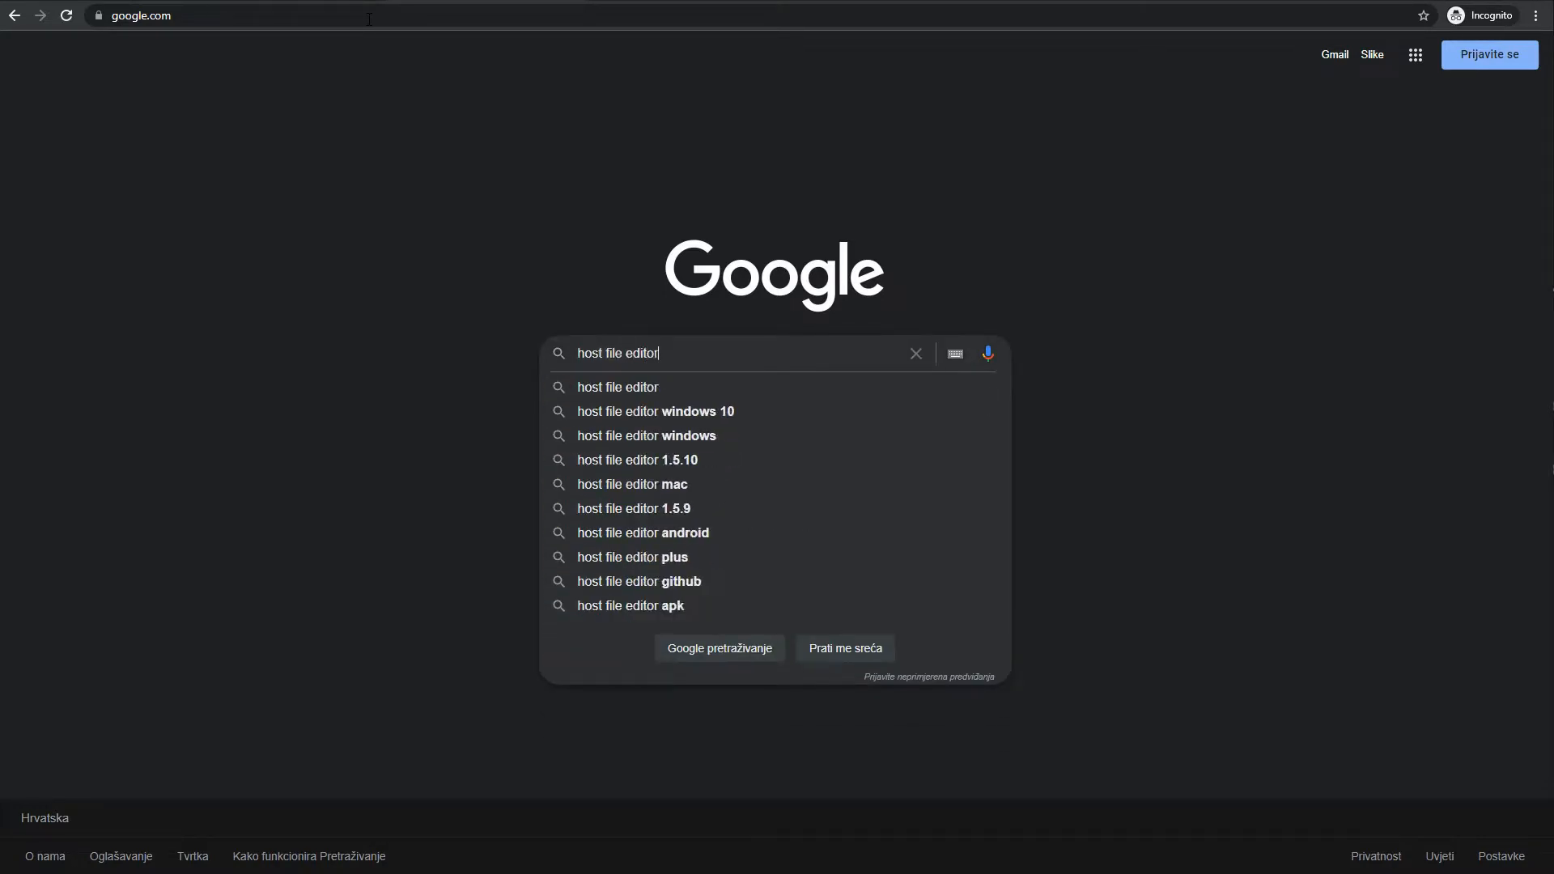
{"action": "key", "text": "Return"}
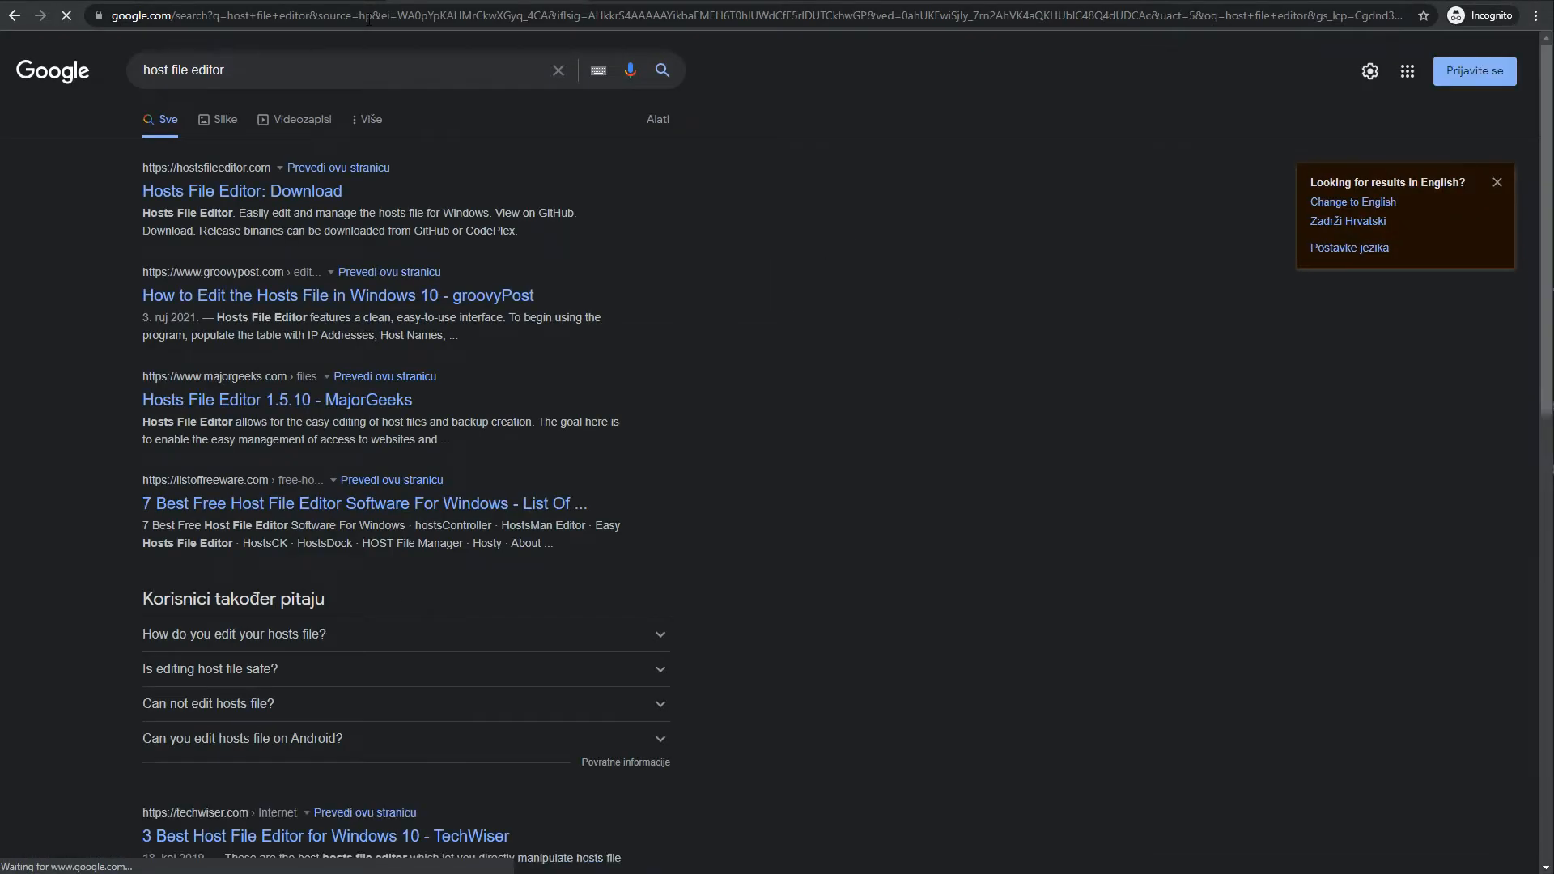
{"action": "left_click", "coordinate": [269, 194]}
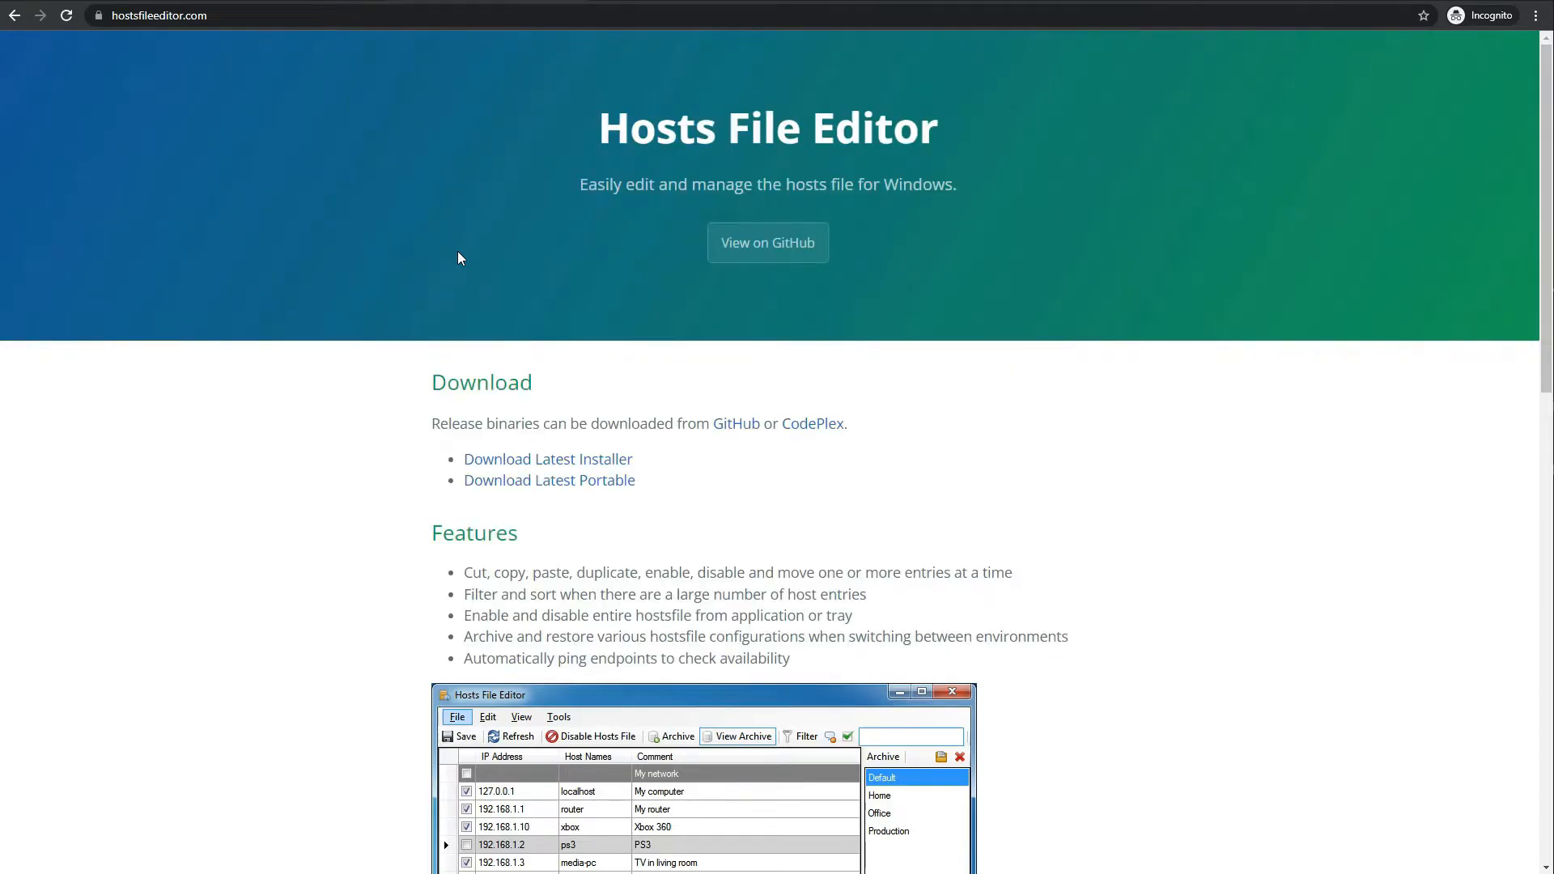
{"action": "left_click", "coordinate": [596, 464]}
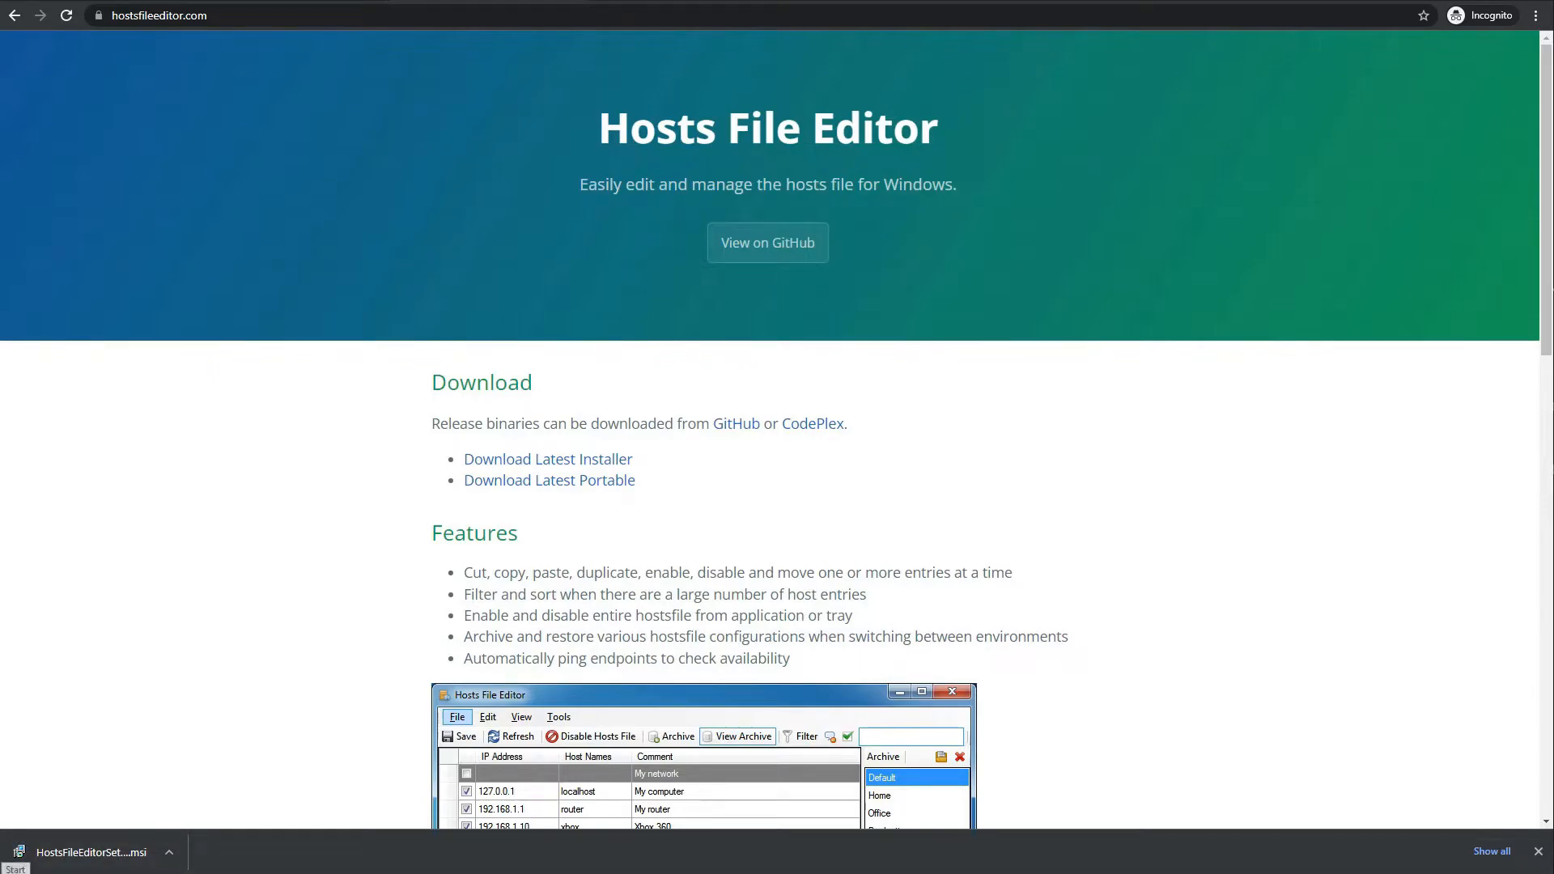
Launch Hosts File Editor from the Start search 'host' and reposition its window
{"action": "left_click", "coordinate": [8, 870]}
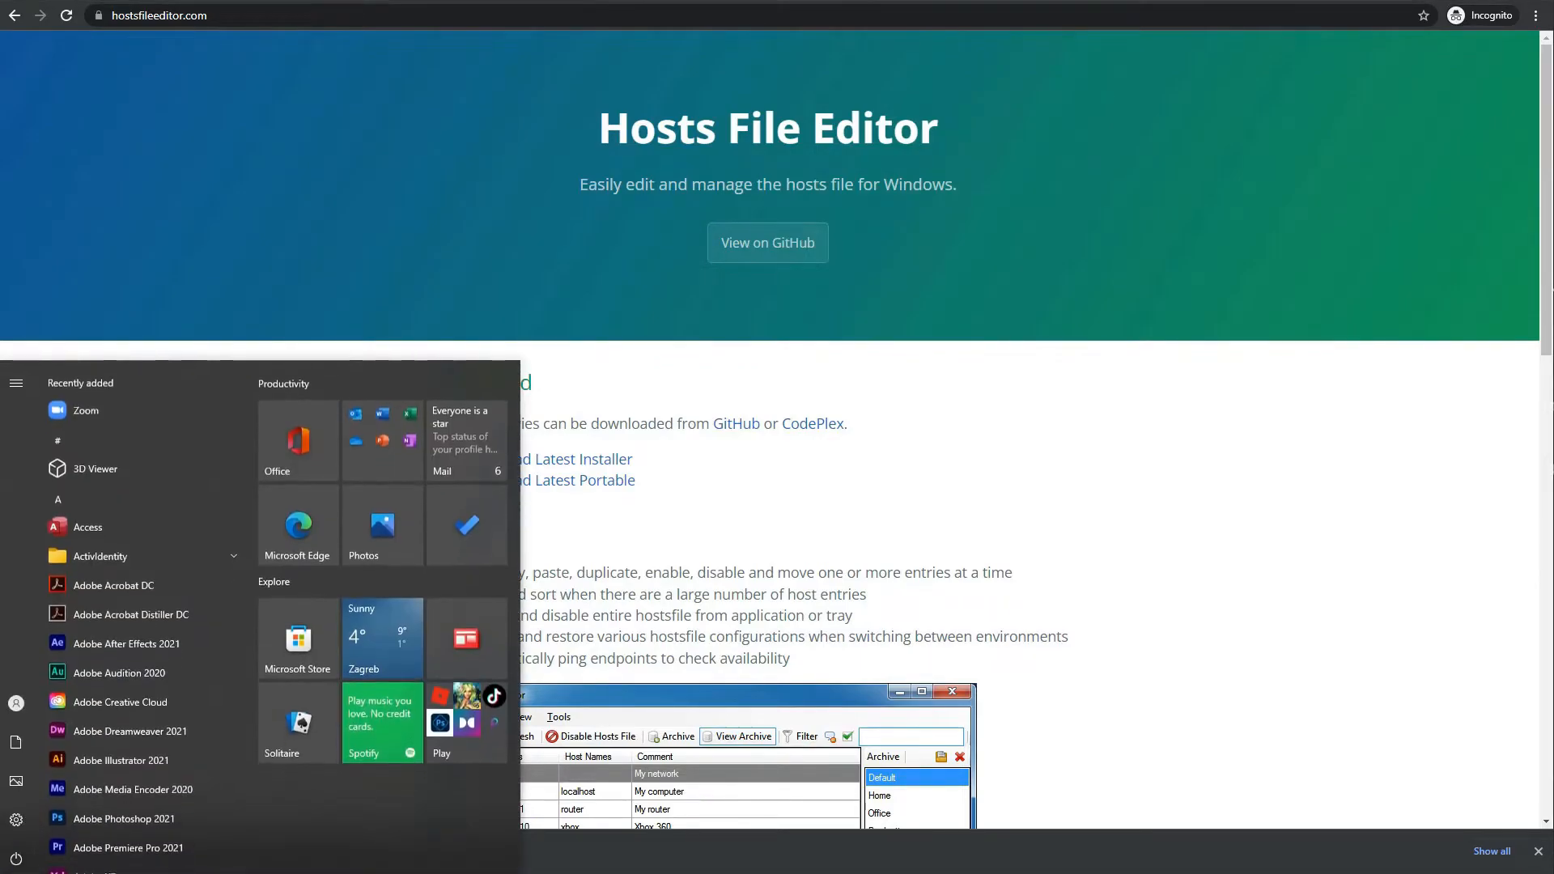
{"action": "type", "text": "host"}
{"action": "key", "text": "Return"}
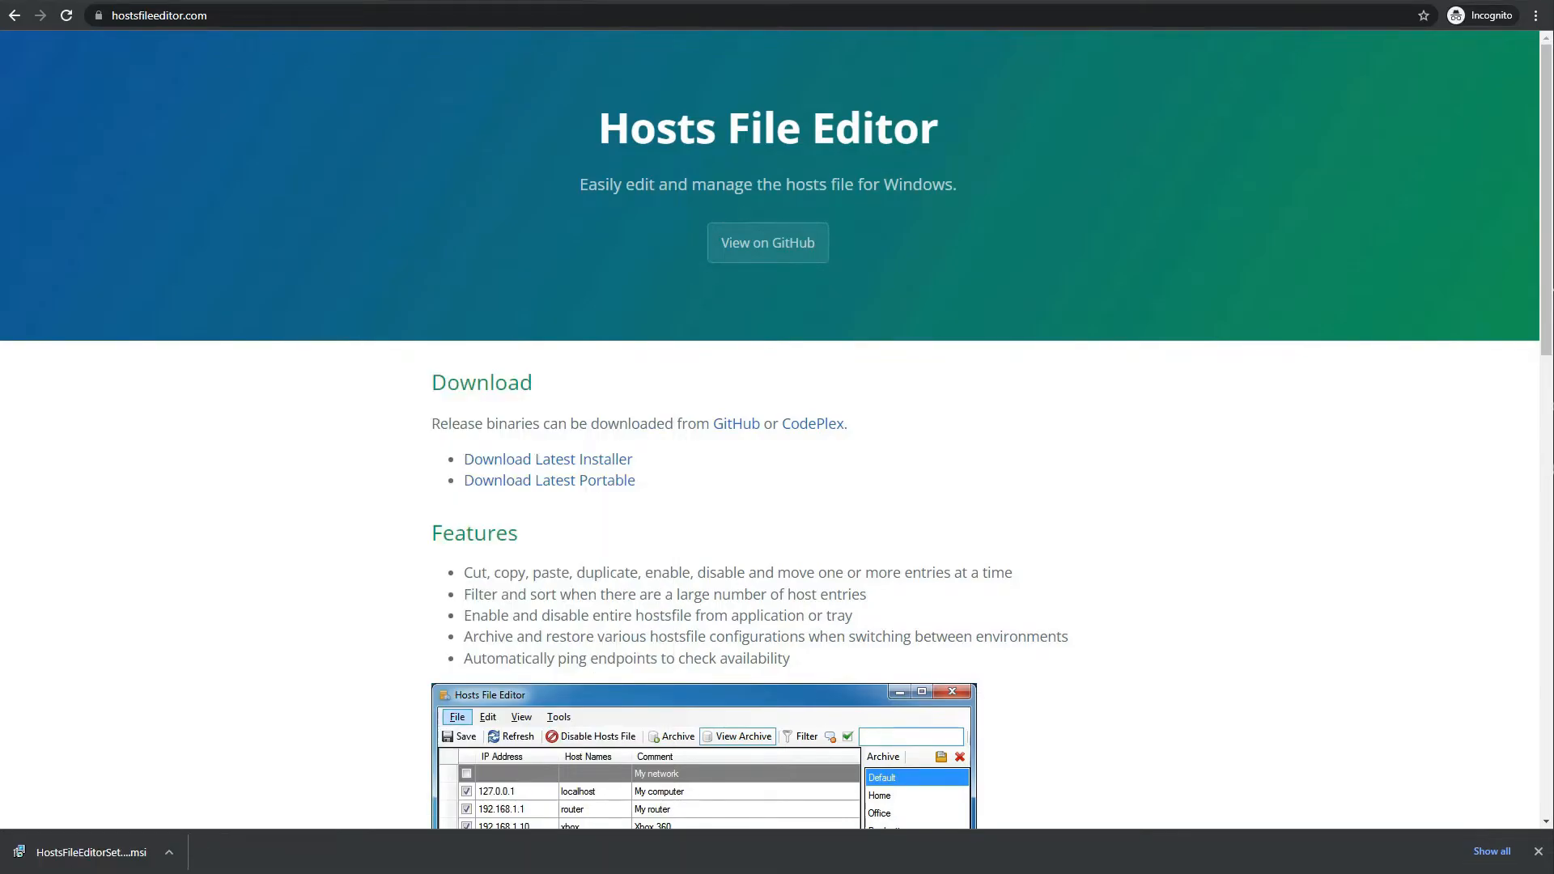
{"action": "left_click_drag", "start_coordinate": [1445, 204], "coordinate": [1001, 200]}
Fill the empty row with IP 127.0.0.1 and host name mysite.test, tick it, and save
{"action": "left_click", "coordinate": [738, 569]}
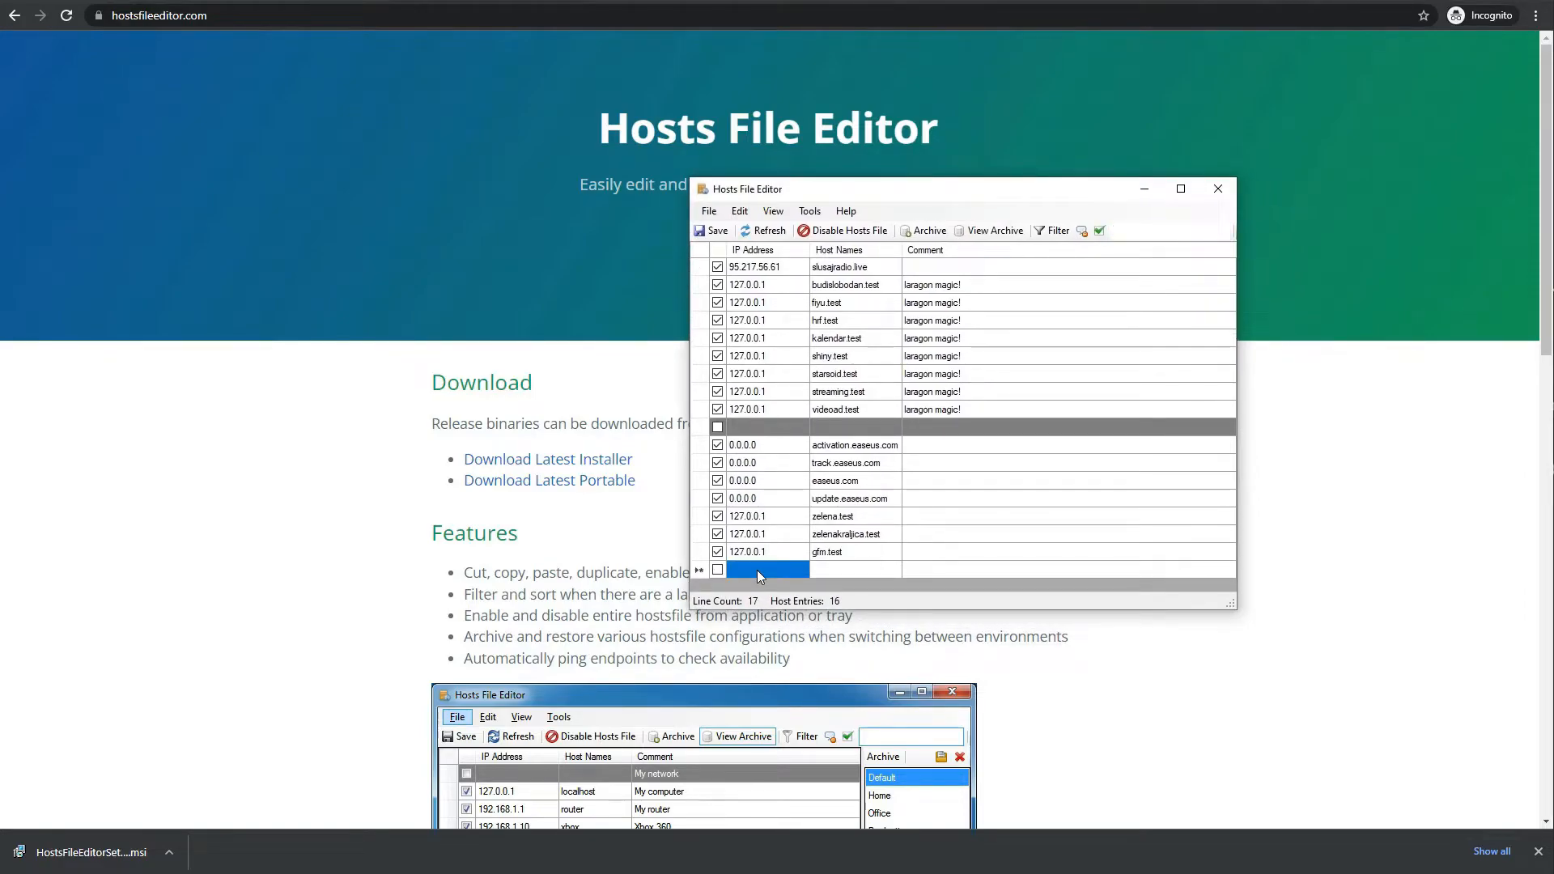
{"action": "type", "text": "12"}
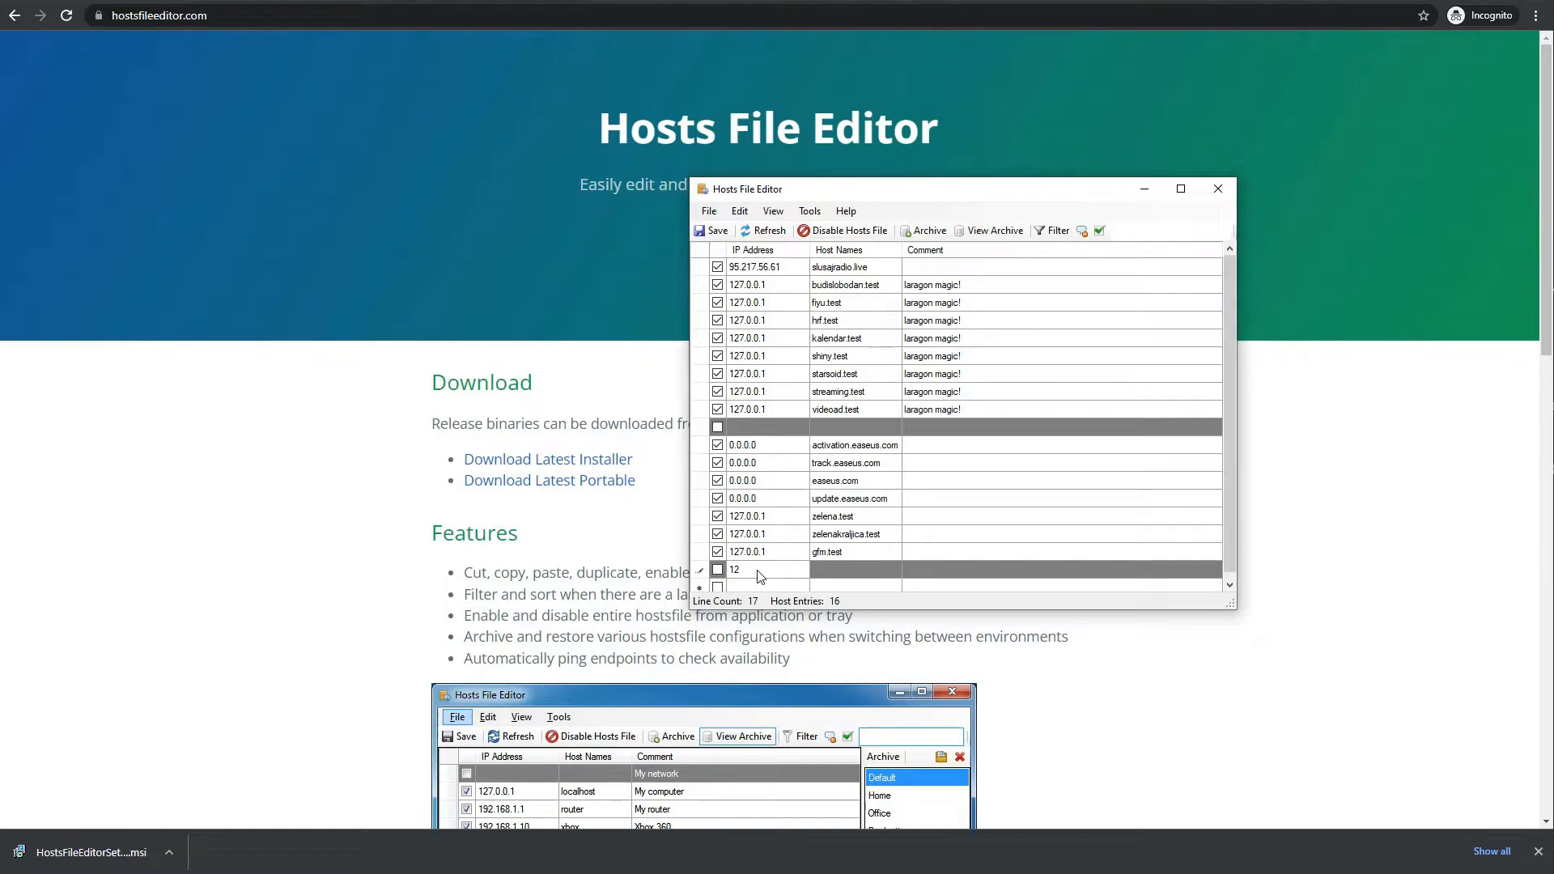
{"action": "type", "text": "7.0.0.1"}
{"action": "left_click", "coordinate": [828, 571]}
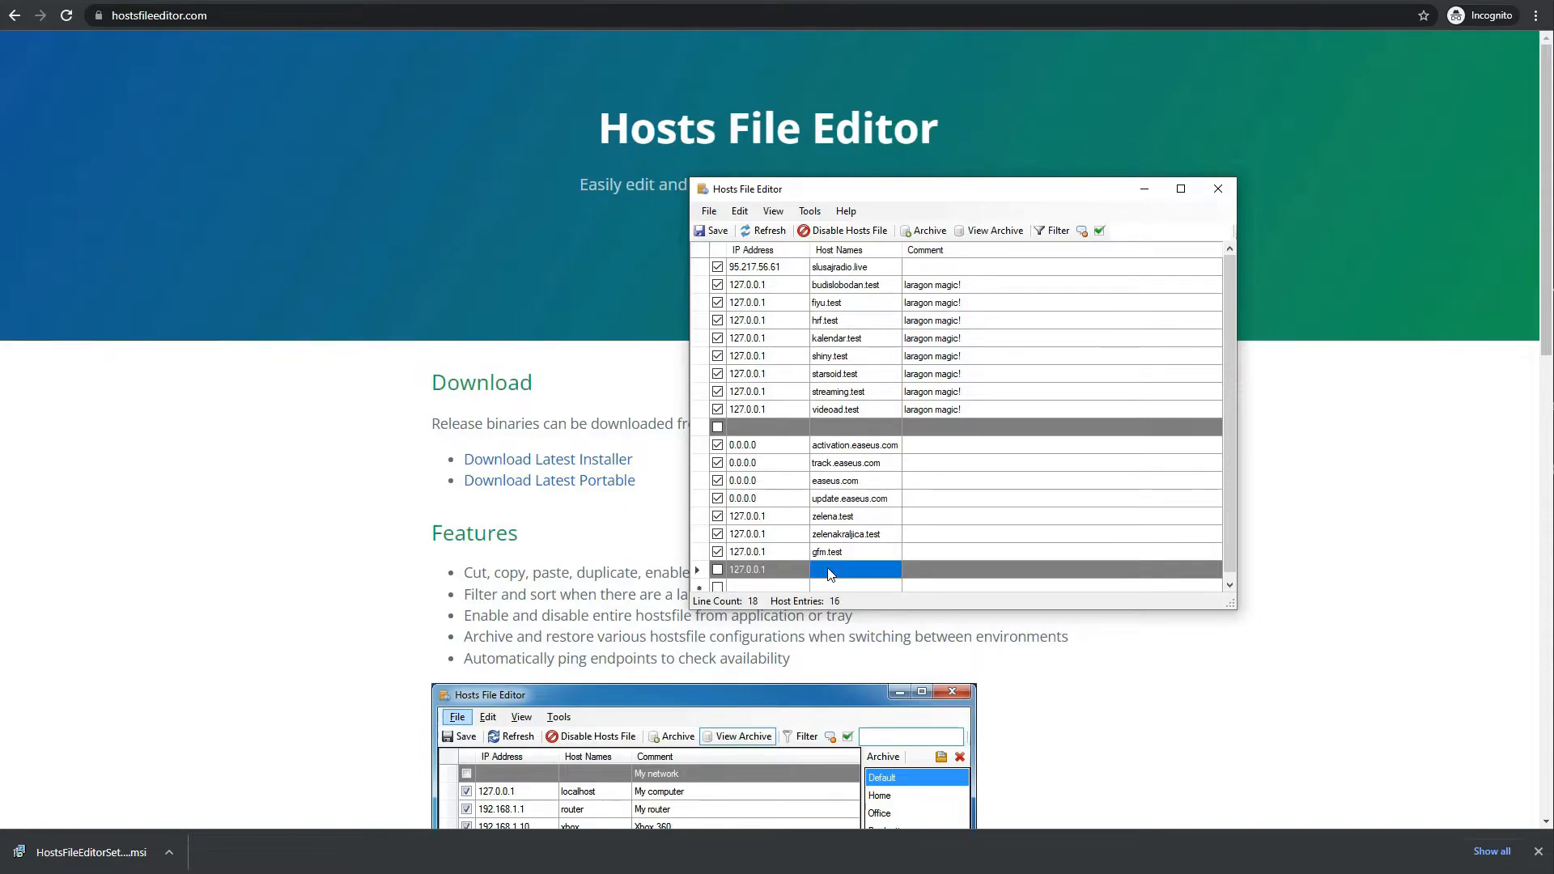
{"action": "type", "text": "mysite.test"}
{"action": "left_click", "coordinate": [718, 569]}
{"action": "left_click", "coordinate": [718, 570]}
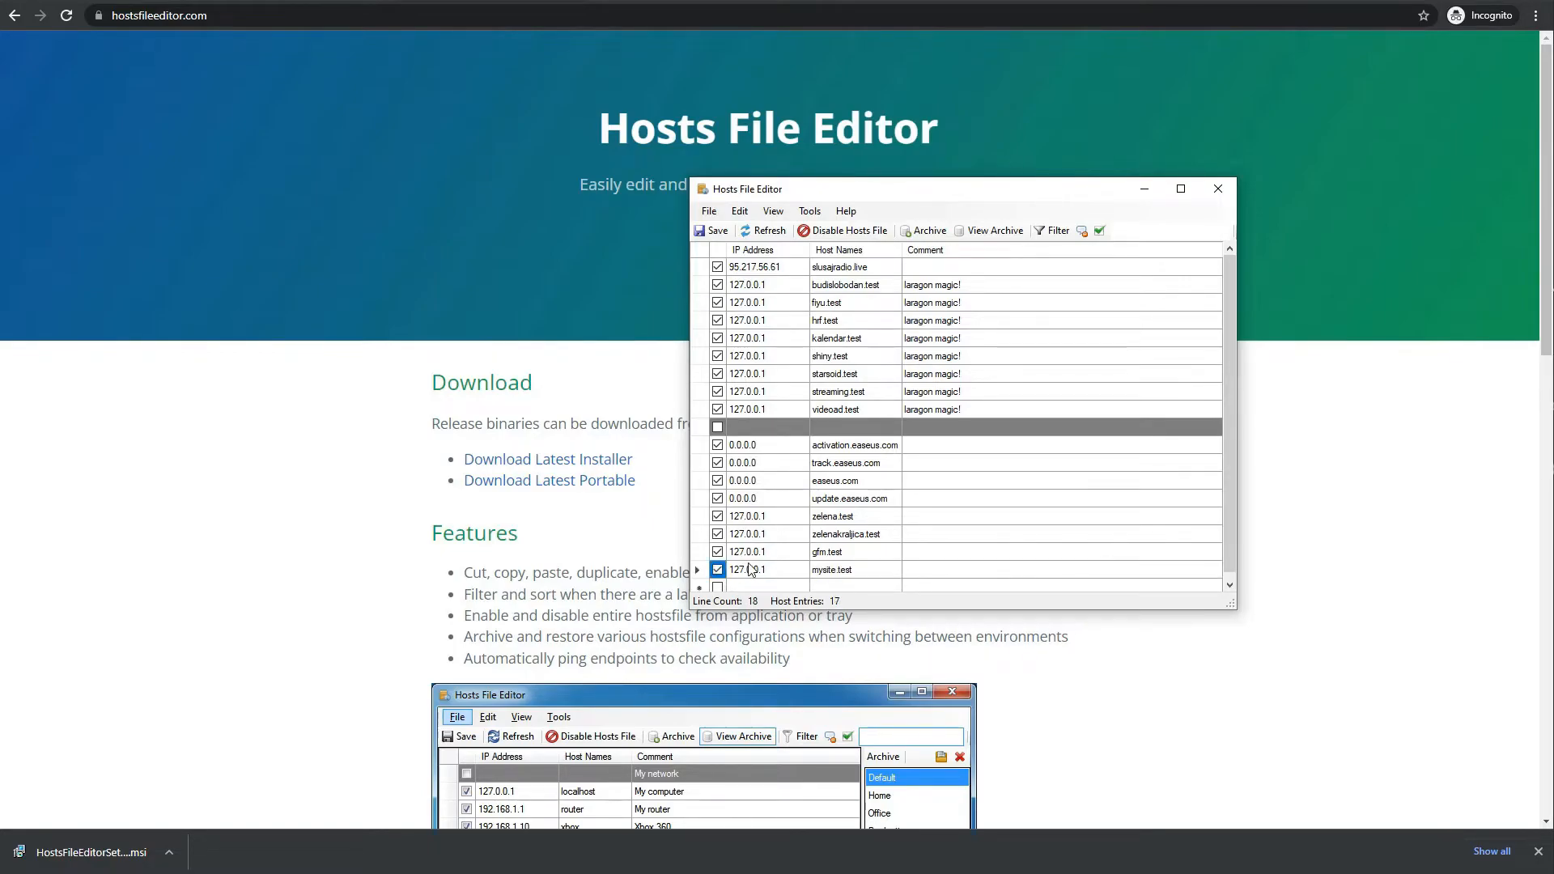
{"action": "left_click", "coordinate": [712, 238]}
Close Hosts File Editor, Stop then Start All in Laragon, and select Chrome's address bar
{"action": "left_click", "coordinate": [1217, 188]}
{"action": "key", "text": "alt+Tab"}
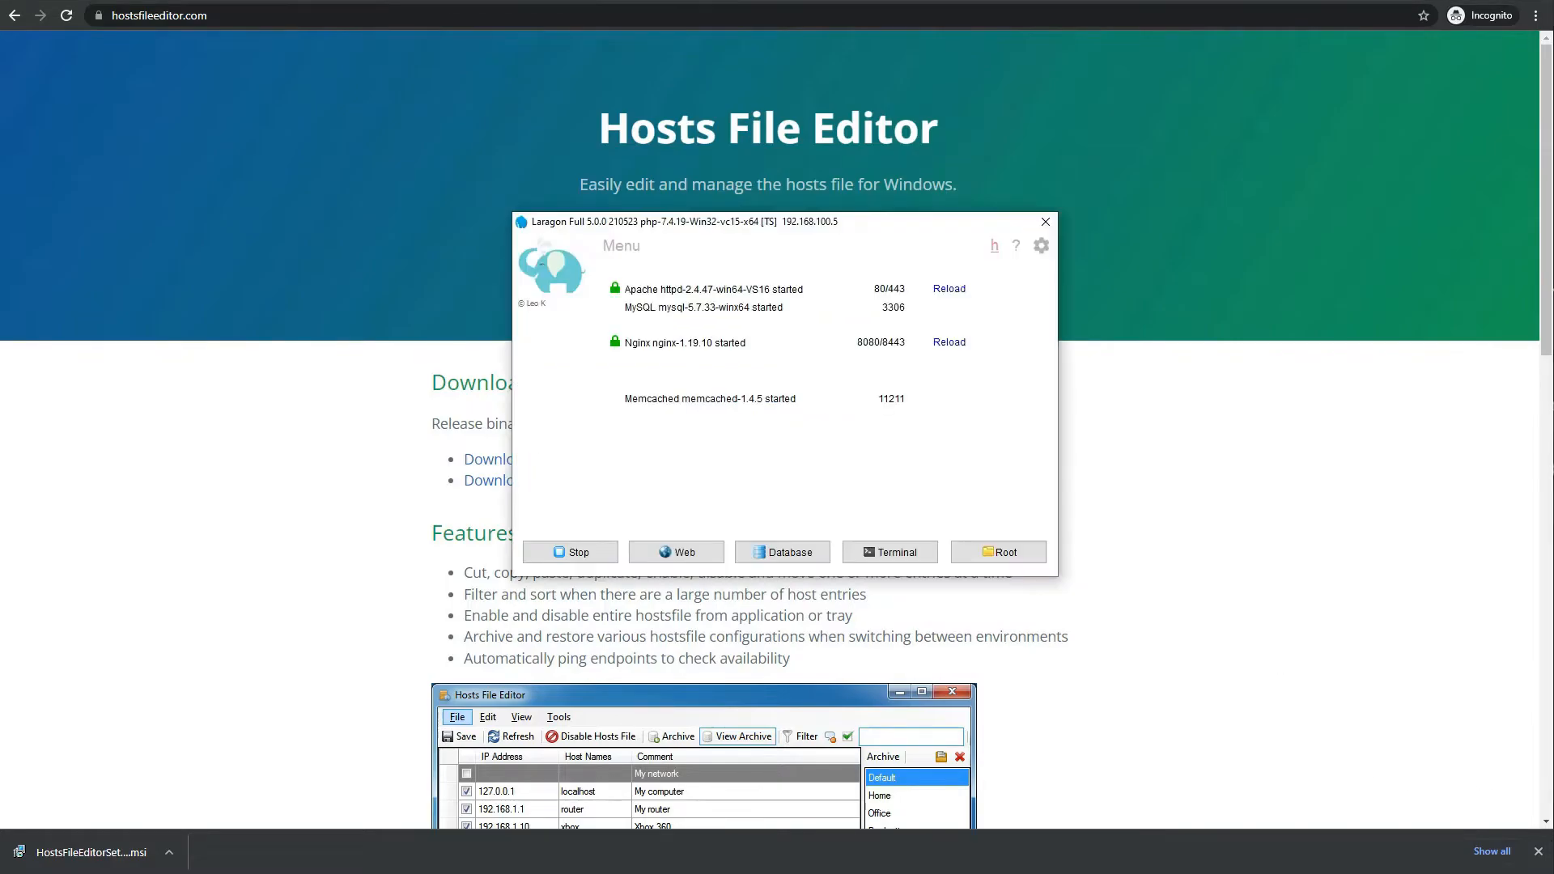
{"action": "left_click", "coordinate": [582, 552]}
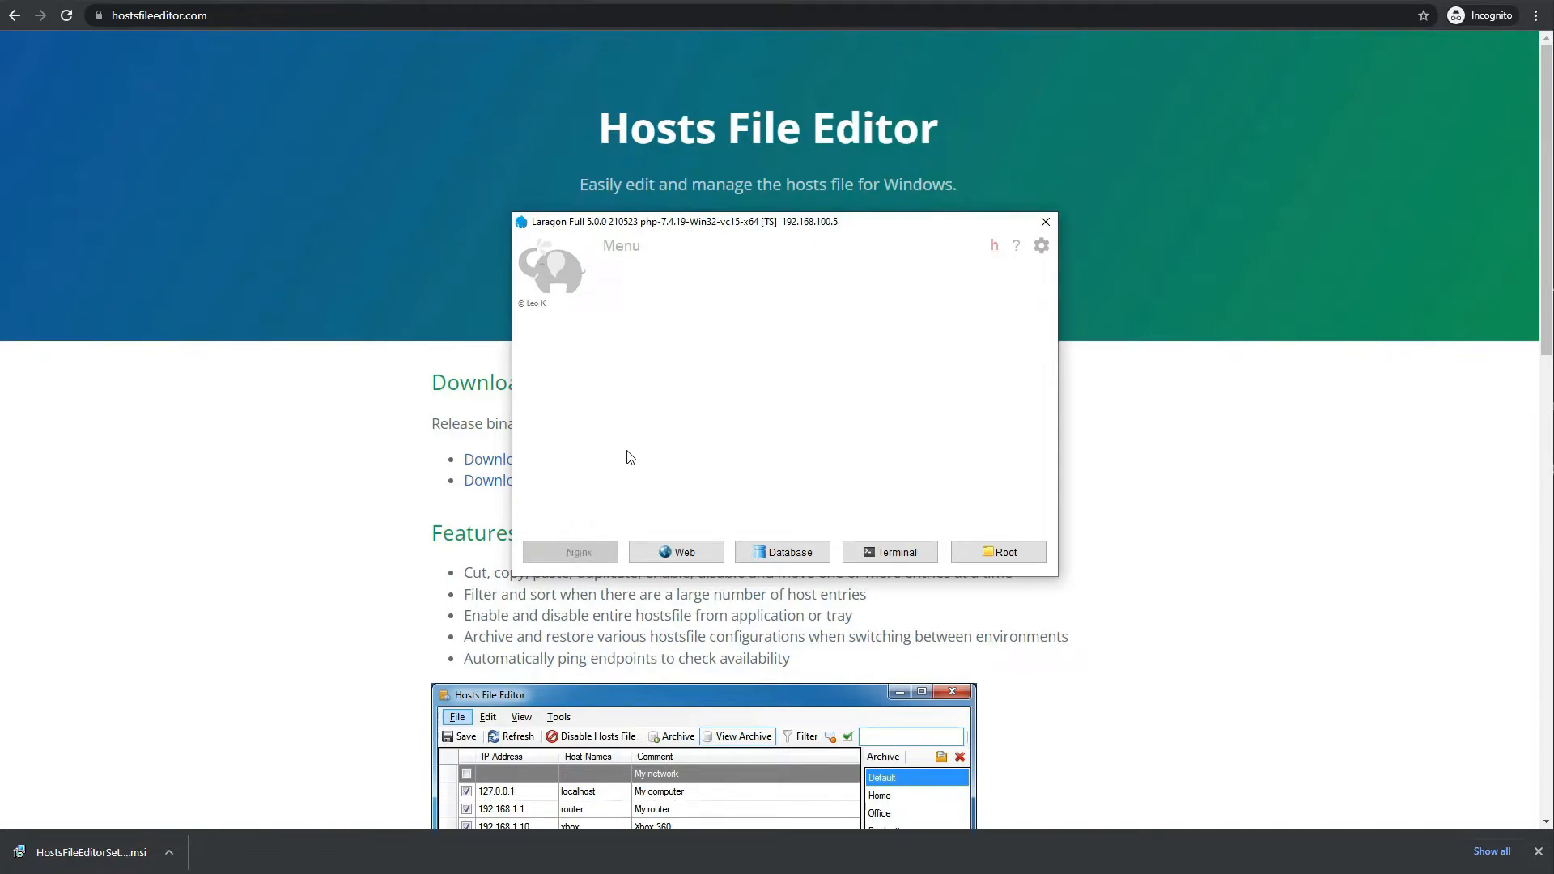
{"action": "left_click", "coordinate": [576, 553]}
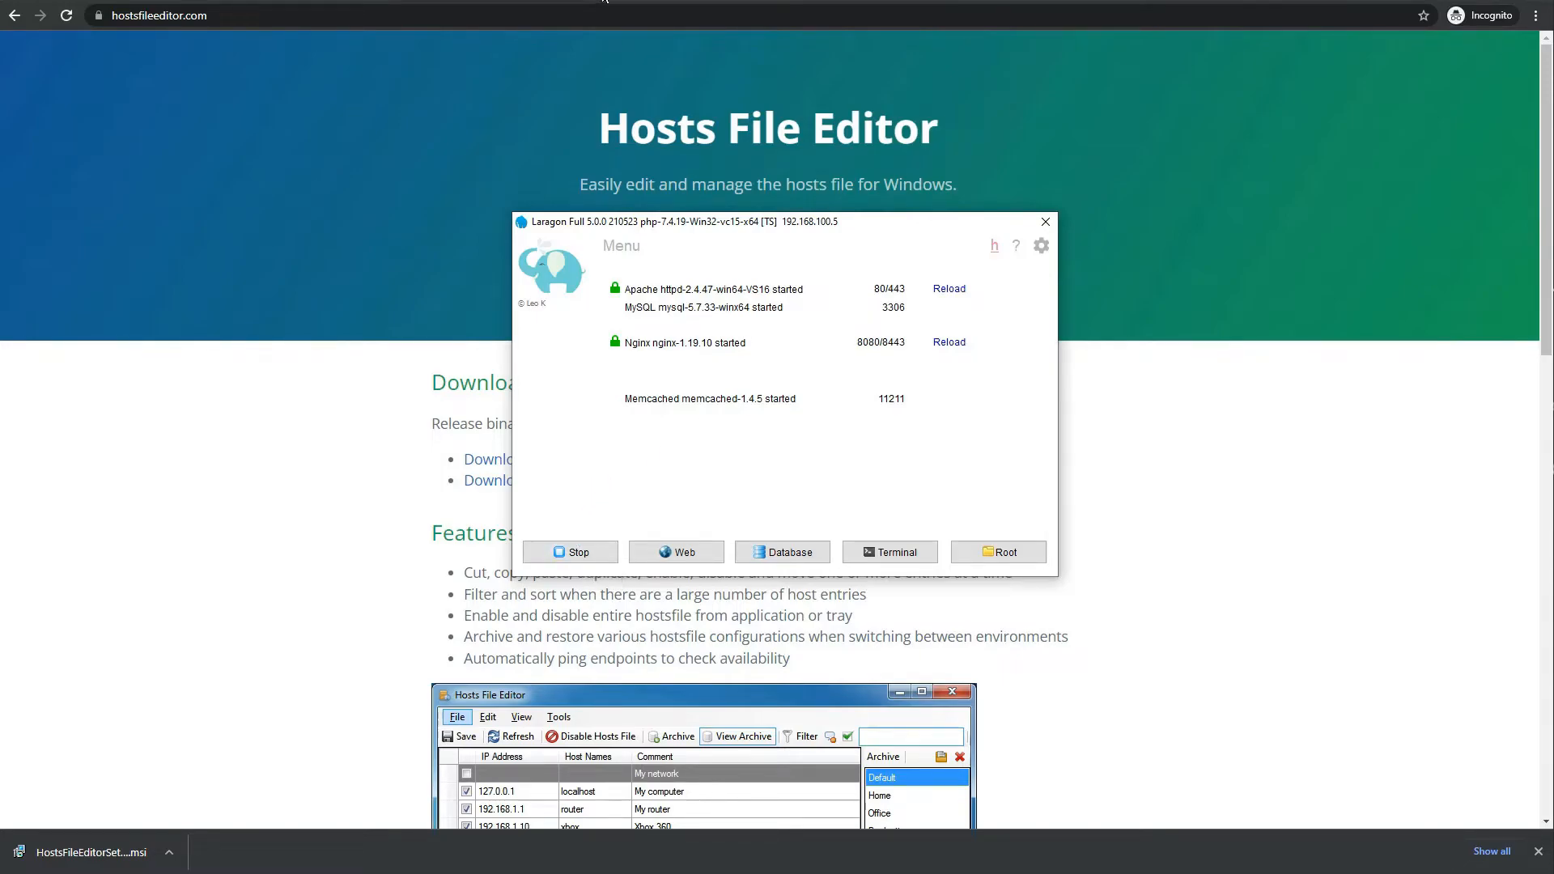
{"action": "left_click", "coordinate": [577, 11]}
Load mysite.test in Chrome and continue the WordPress installer in English (United States)
{"action": "type", "text": "mysite.test"}
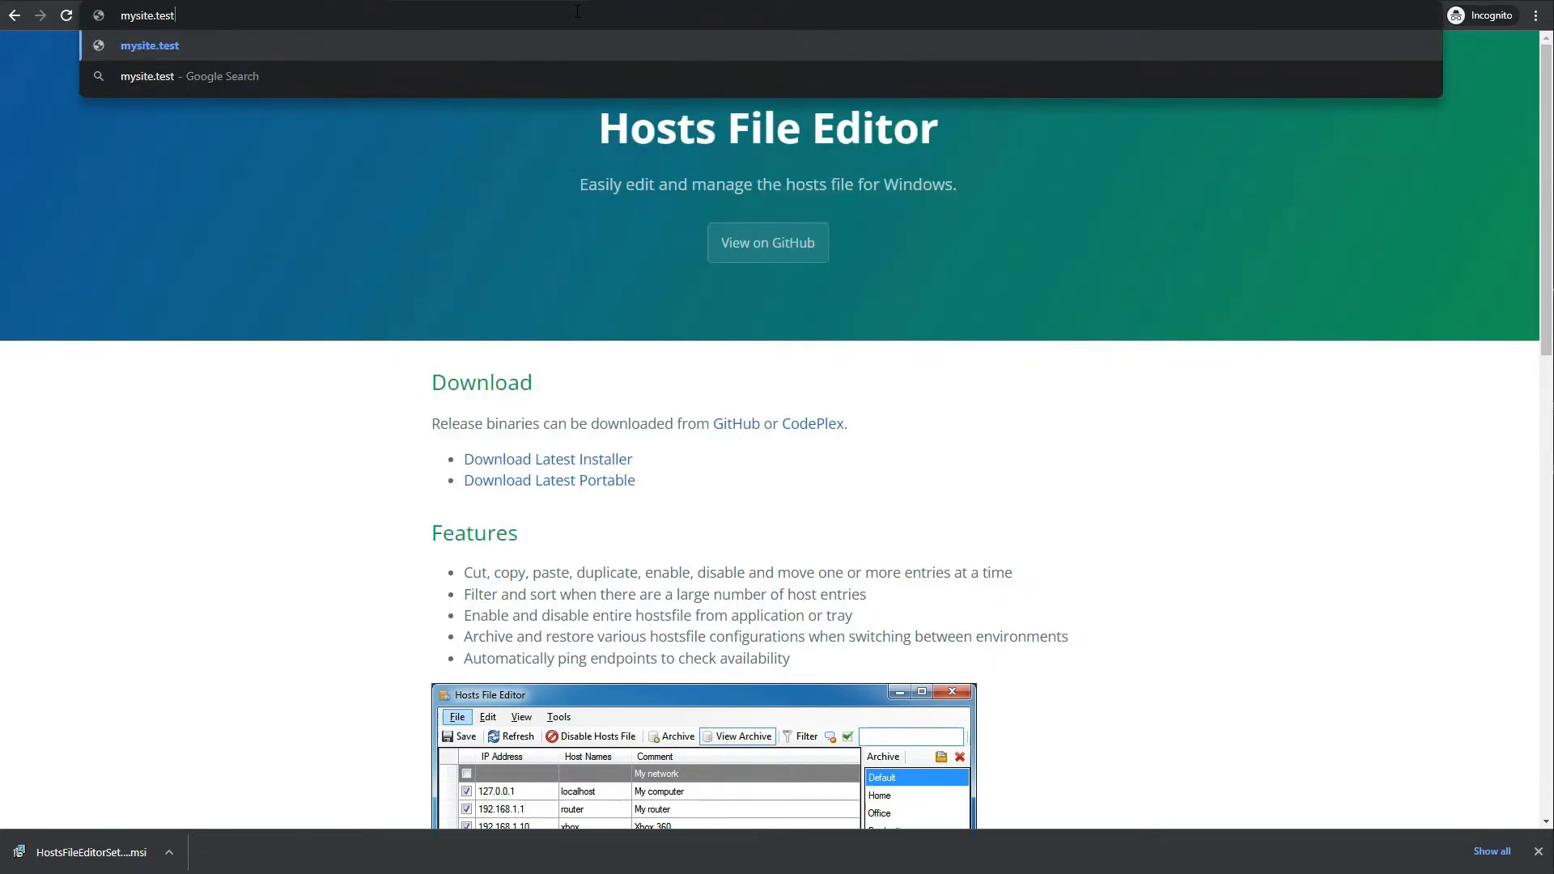
{"action": "key", "text": "Return"}
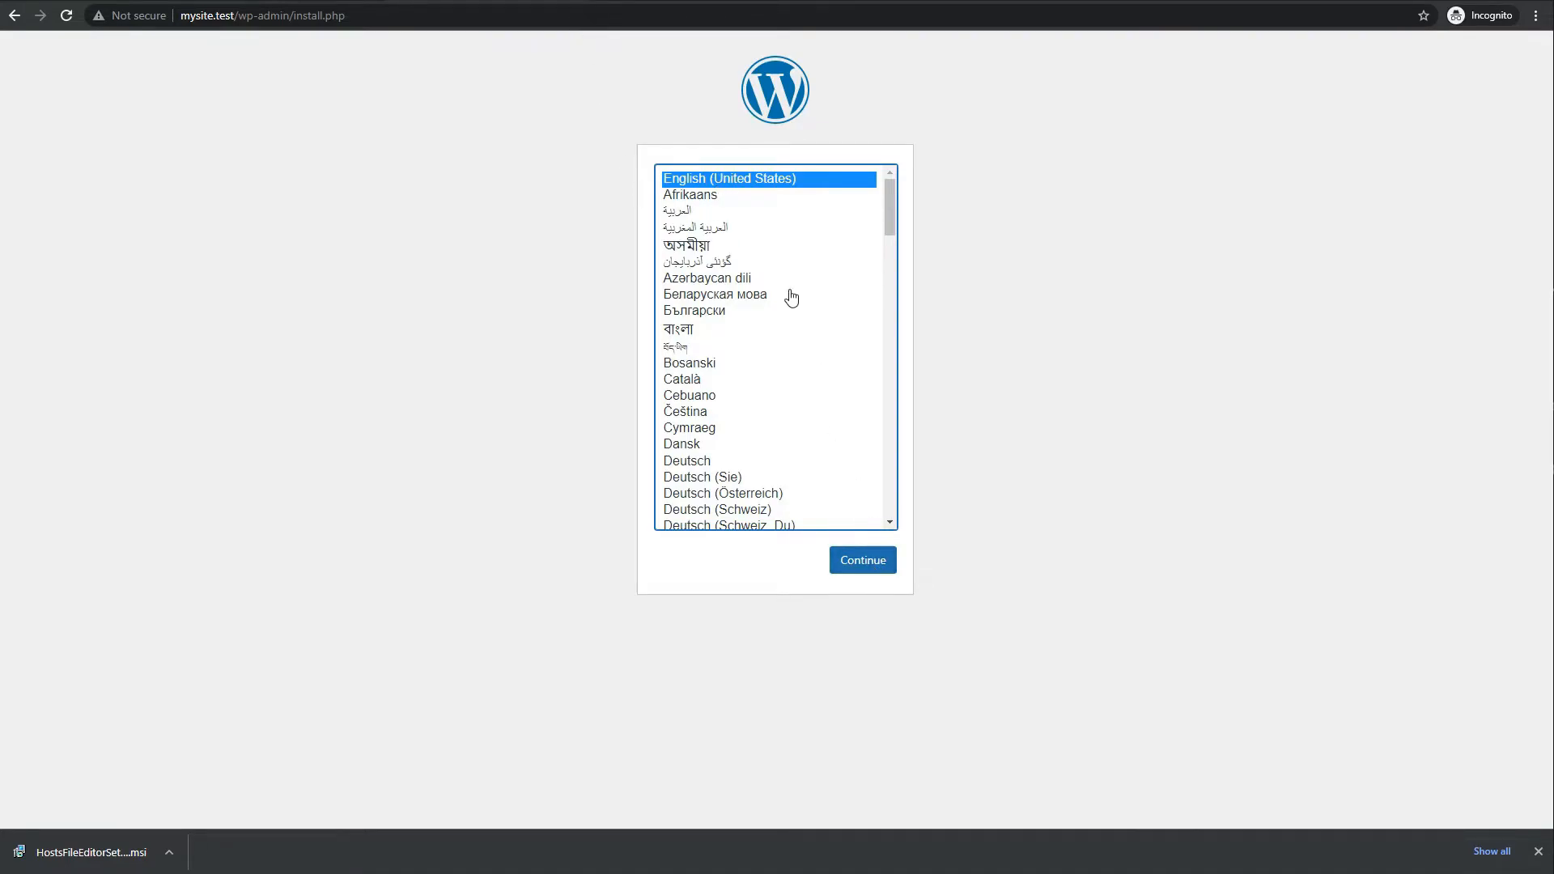
{"action": "left_click", "coordinate": [862, 565]}
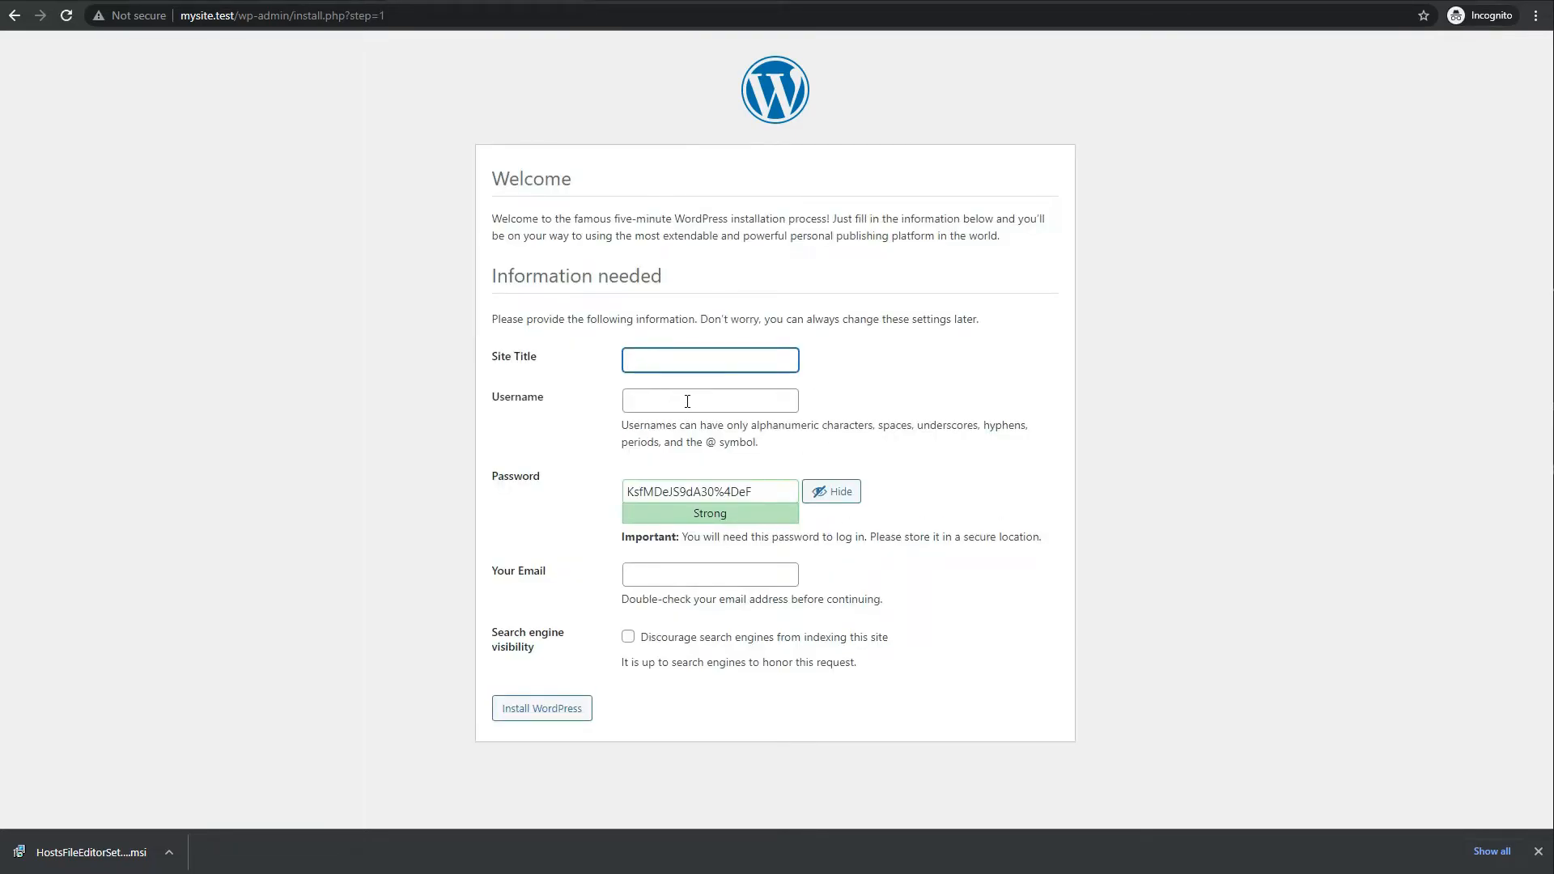
Install WordPress titled 'My test site' with an admin username, confirmed weak password and e-mail address
{"action": "type", "text": "My test site"}
{"action": "left_click", "coordinate": [687, 402]}
{"action": "type", "text": "admin"}
{"action": "key", "text": "Tab"}
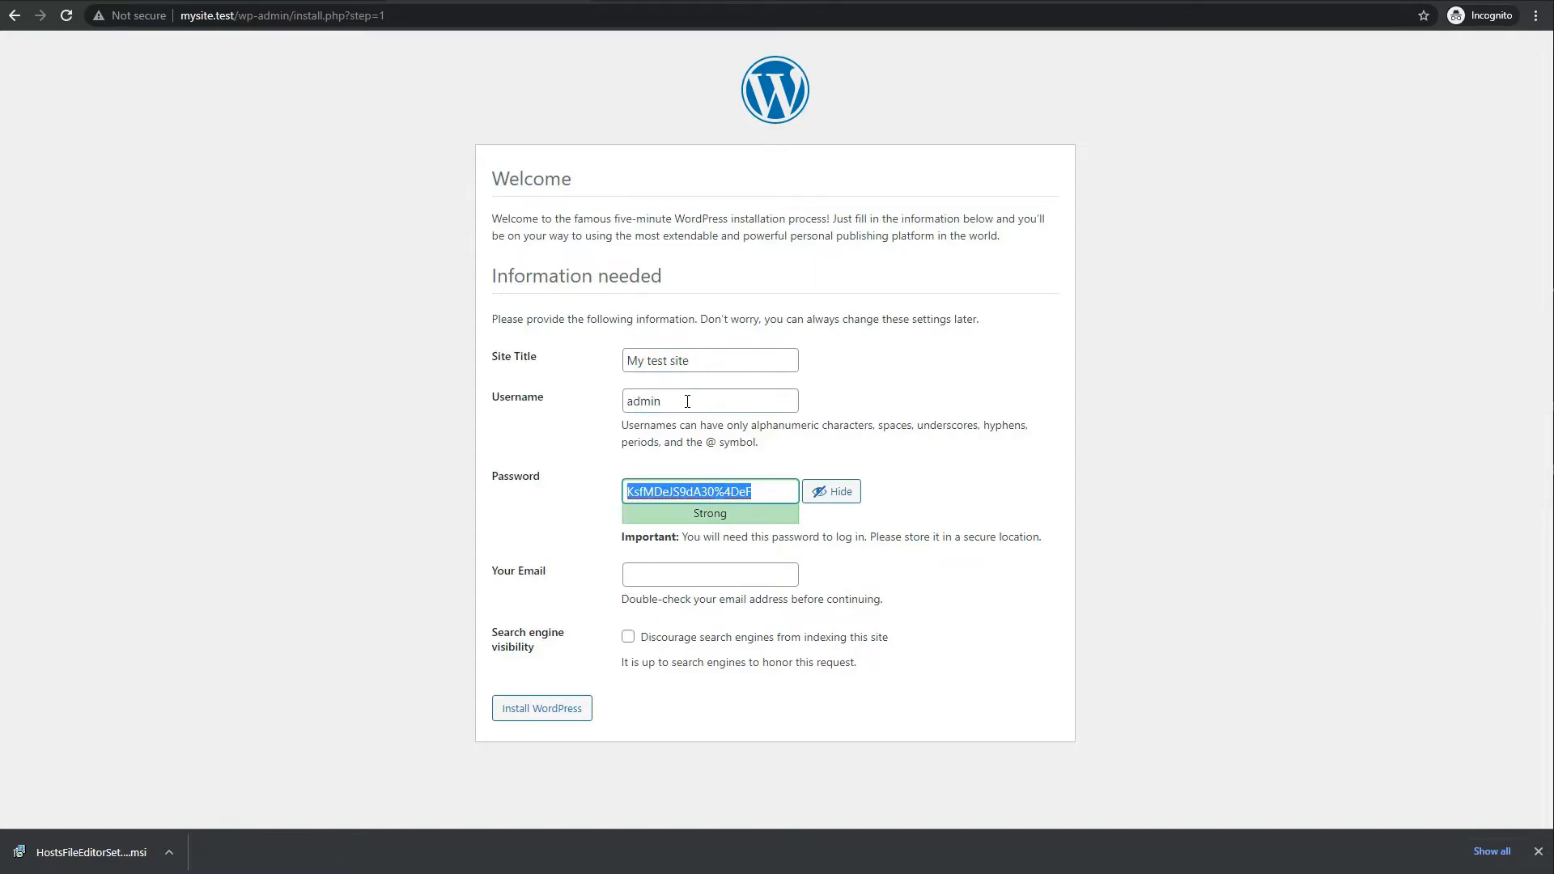
{"action": "type", "text": "password123"}
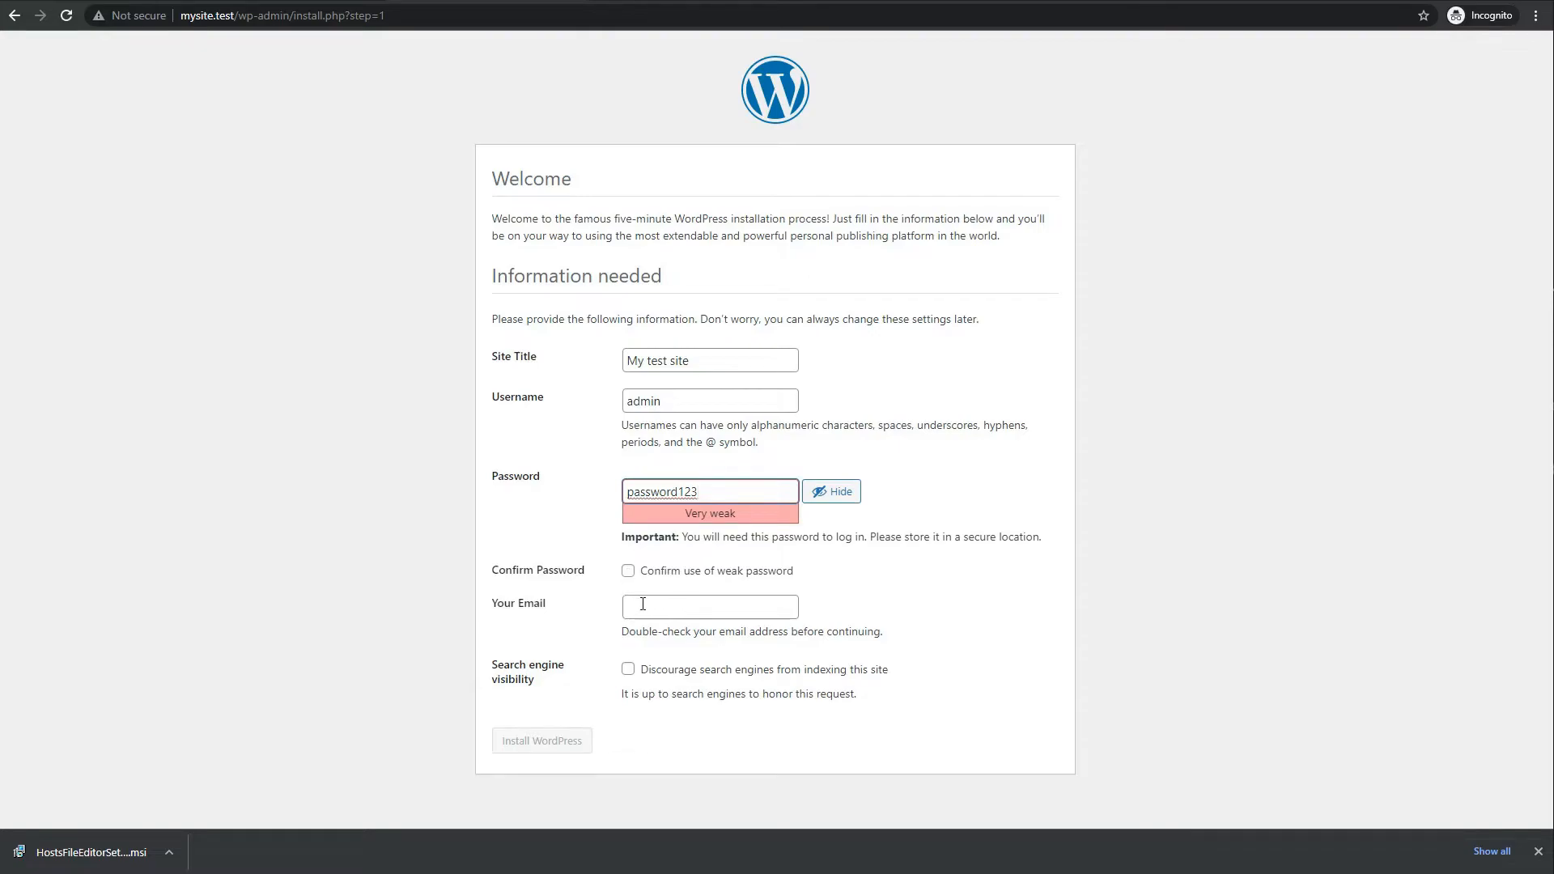
{"action": "left_click_drag", "start_coordinate": [680, 522], "coordinate": [736, 519]}
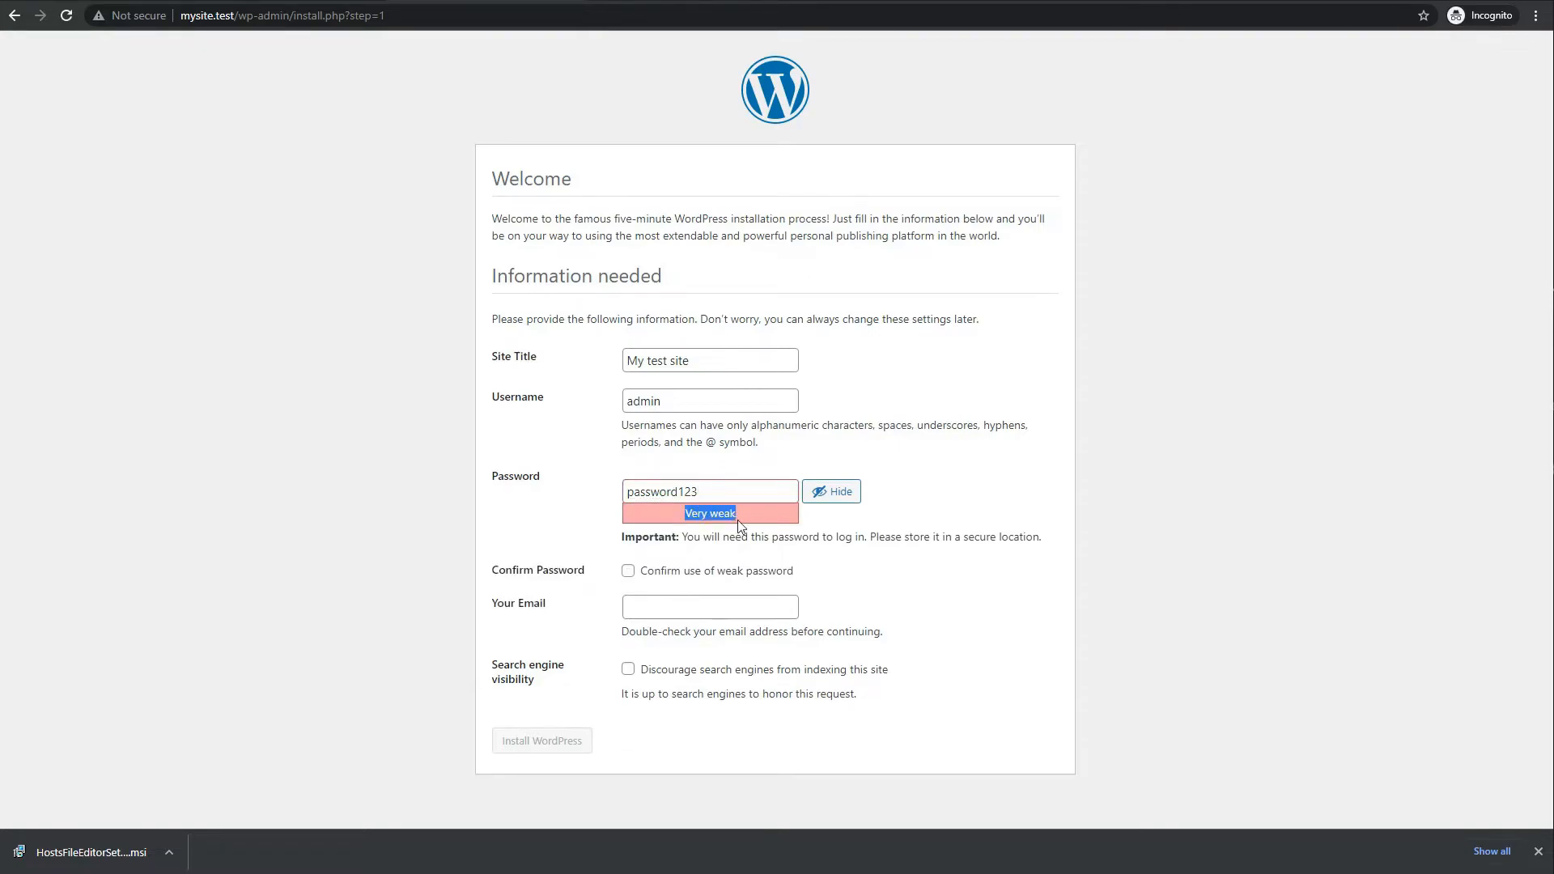
{"action": "left_click", "coordinate": [628, 570]}
{"action": "left_click", "coordinate": [732, 614]}
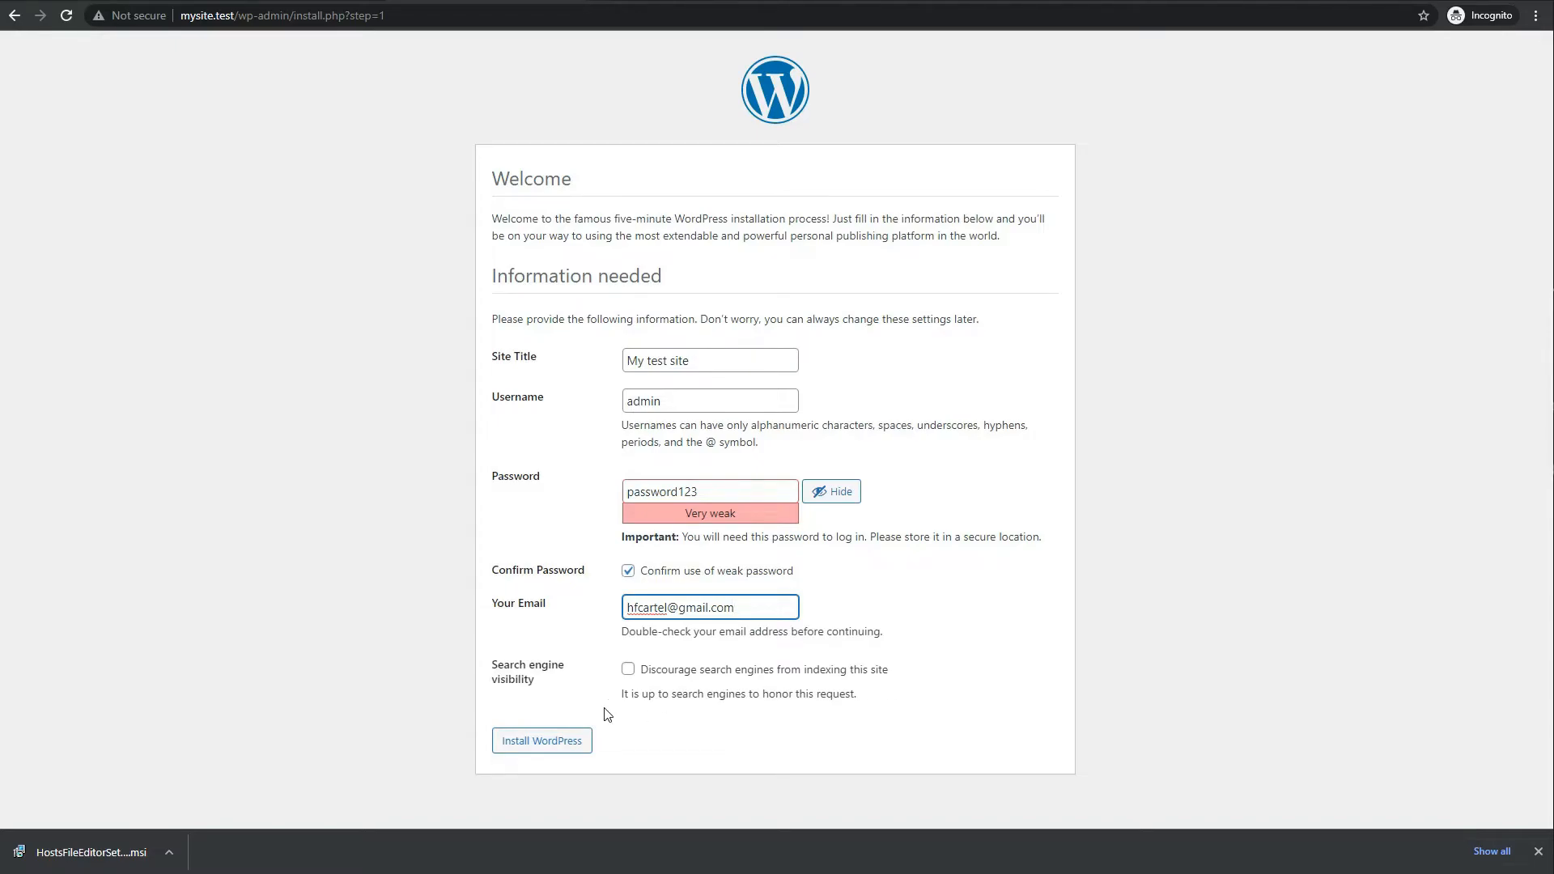
{"action": "left_click", "coordinate": [576, 749]}
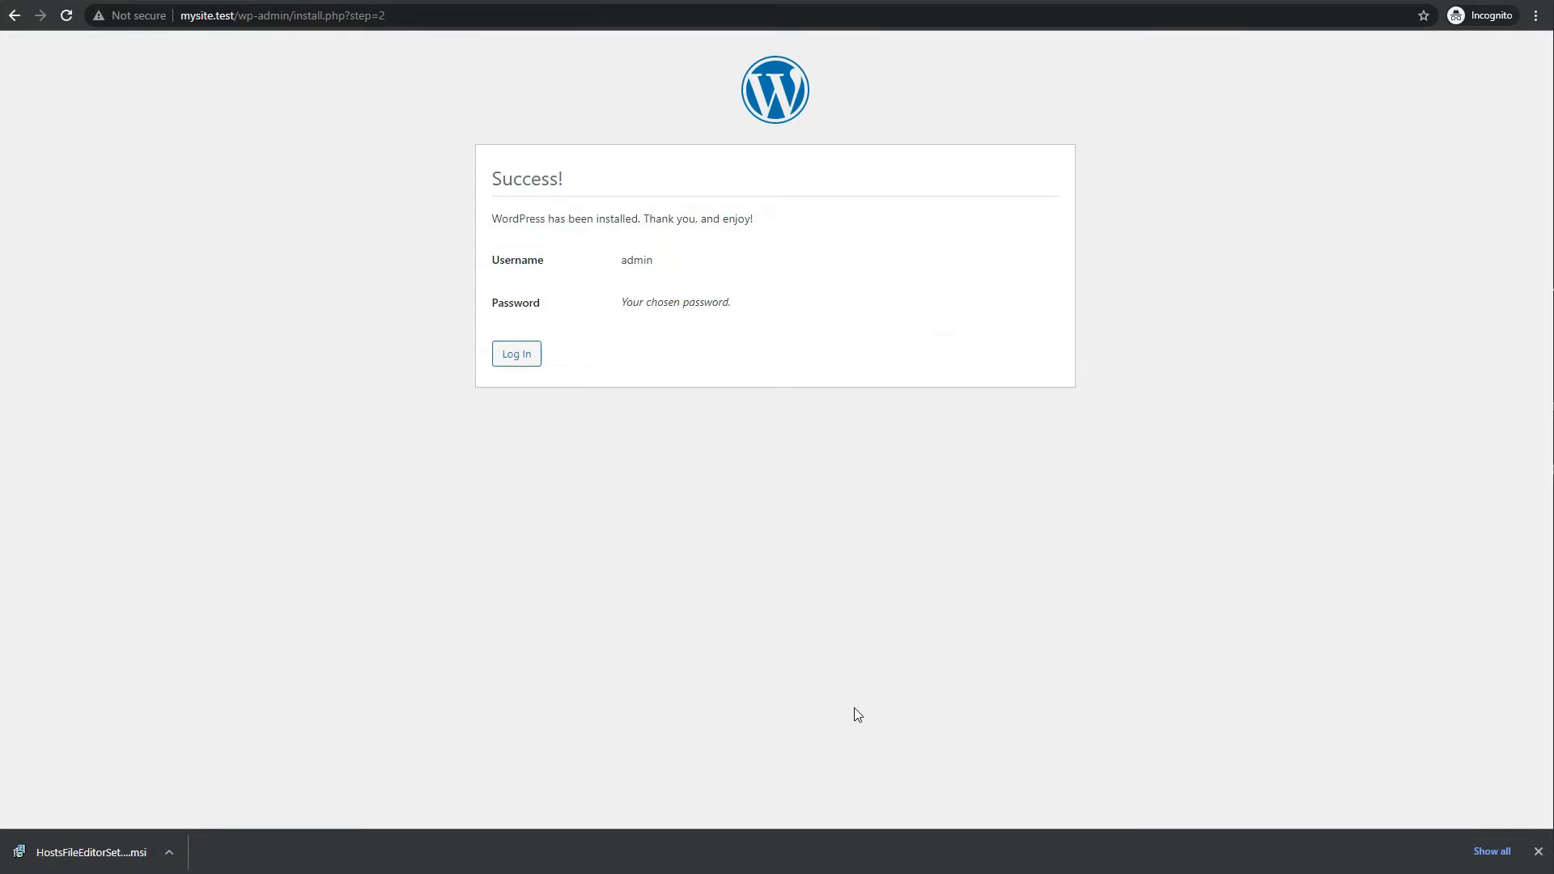
Log in with the administrator username and password, checking the password before submitting
{"action": "left_click", "coordinate": [523, 357]}
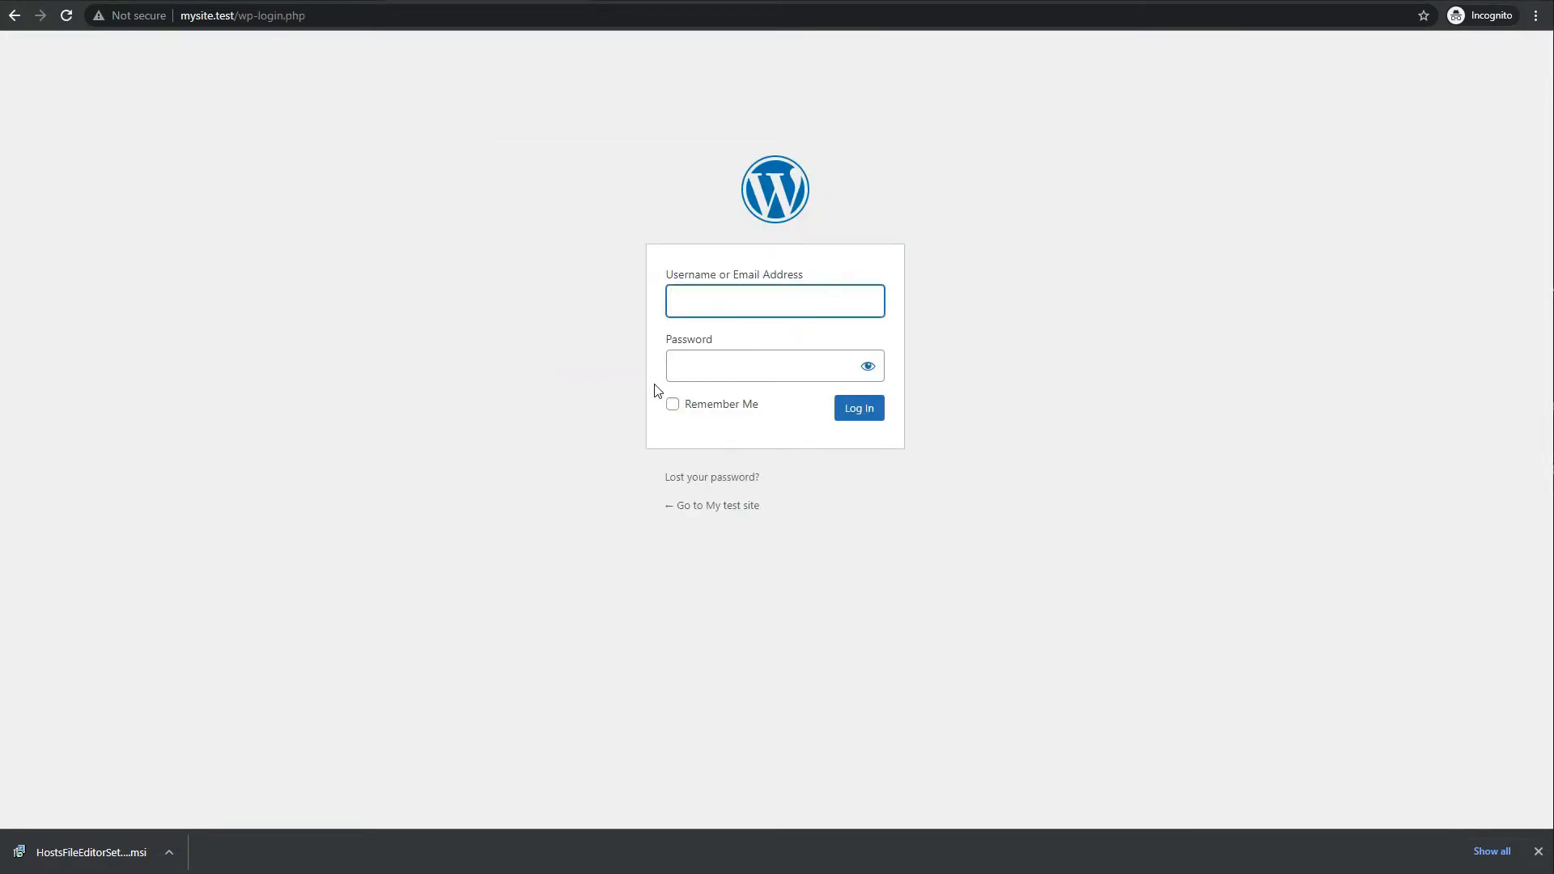
{"action": "type", "text": "admin"}
{"action": "key", "text": "Tab"}
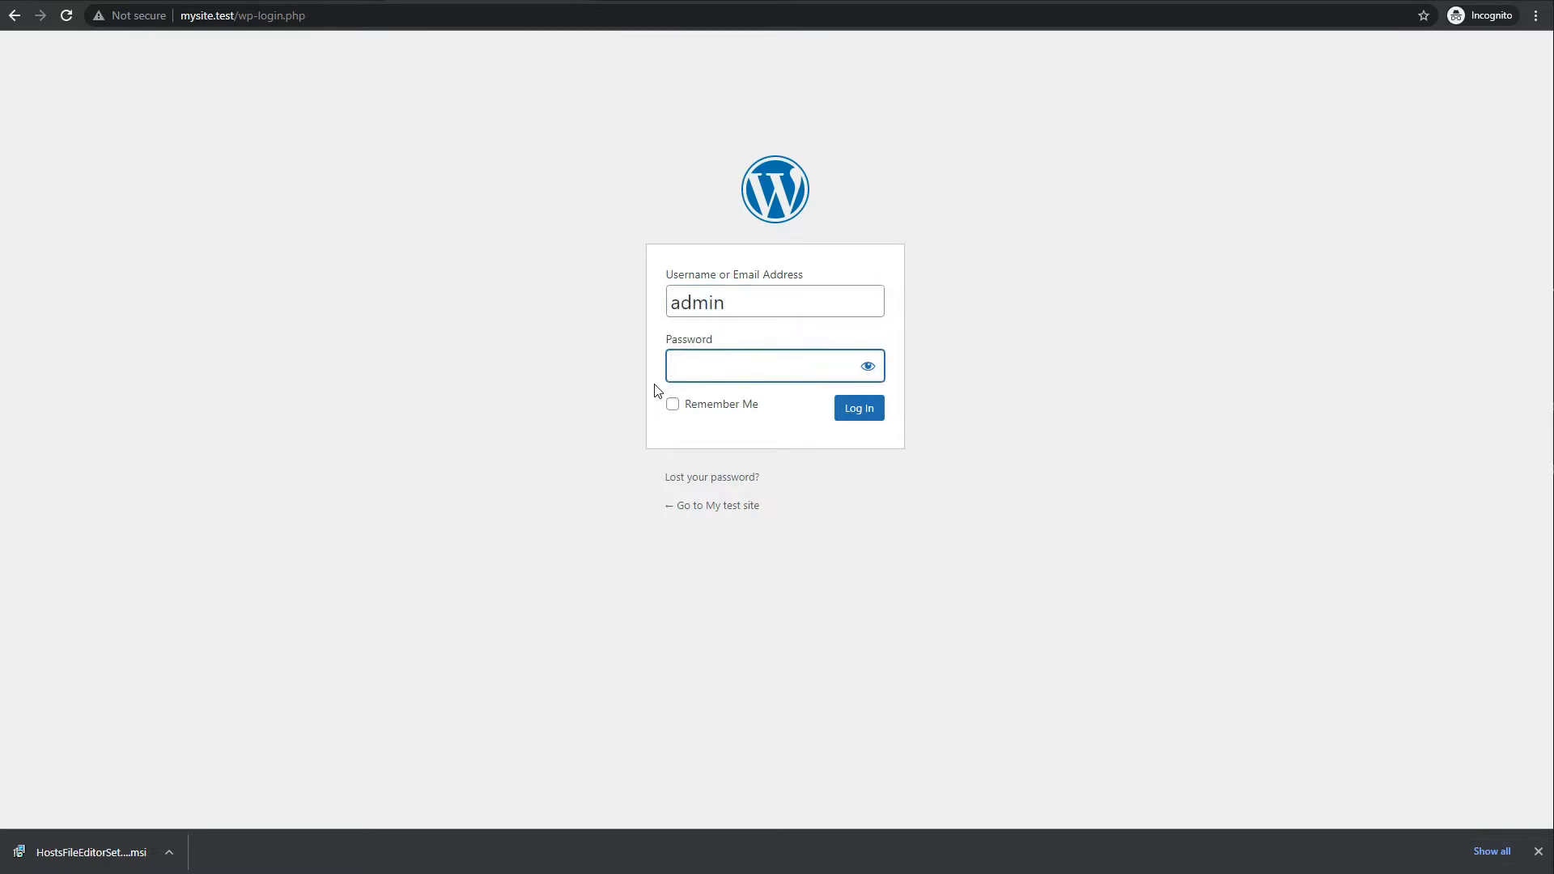
{"action": "type", "text": "password12"}
{"action": "left_click", "coordinate": [875, 372]}
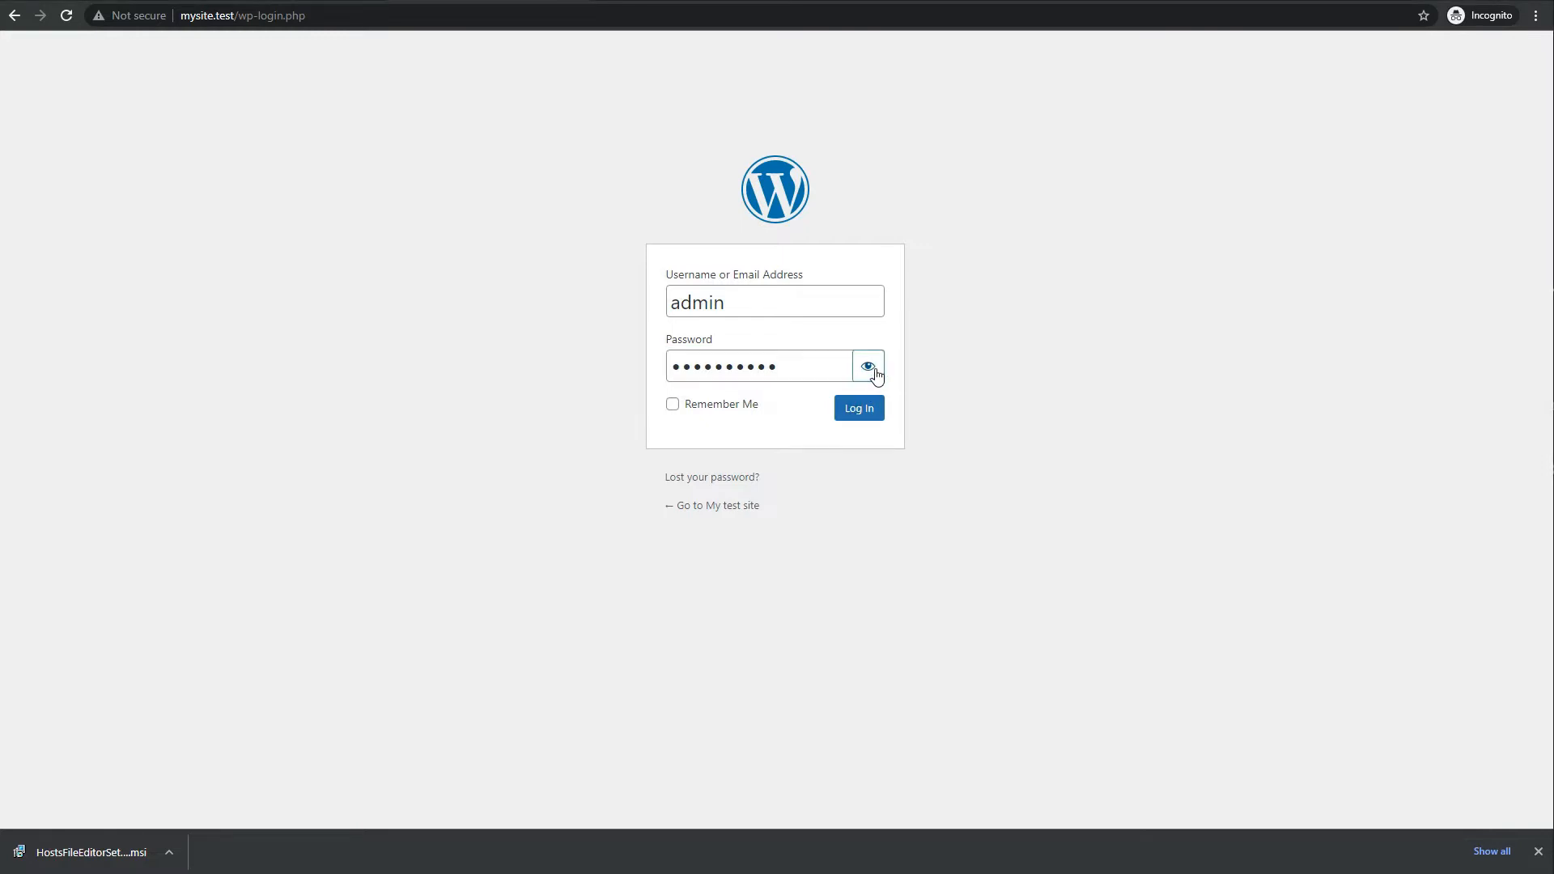
{"action": "left_click", "coordinate": [803, 366]}
{"action": "type", "text": "3"}
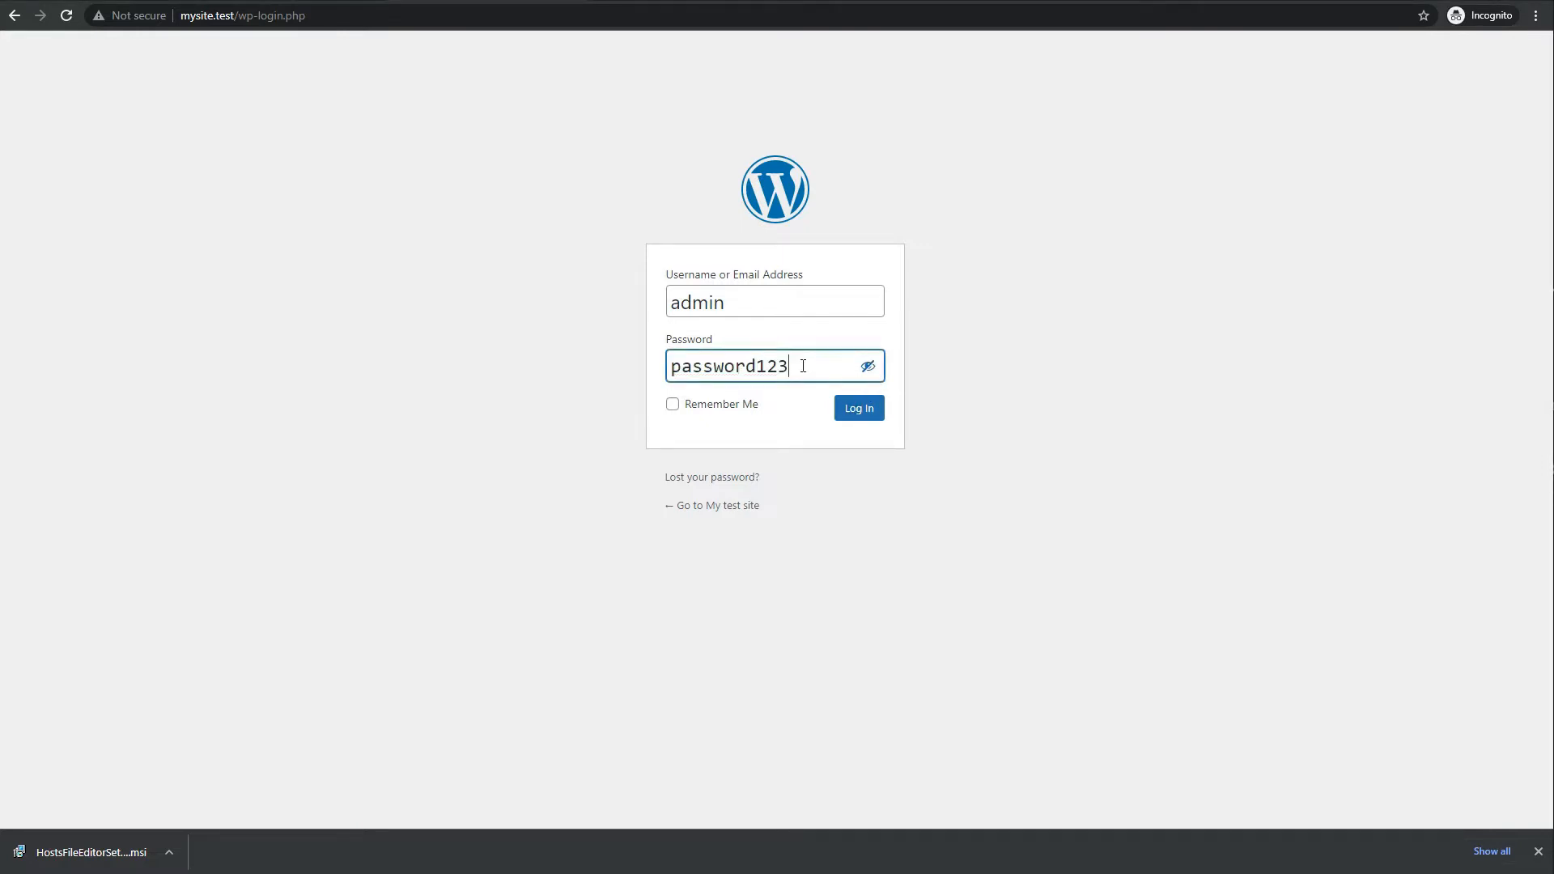
{"action": "left_click", "coordinate": [855, 416]}
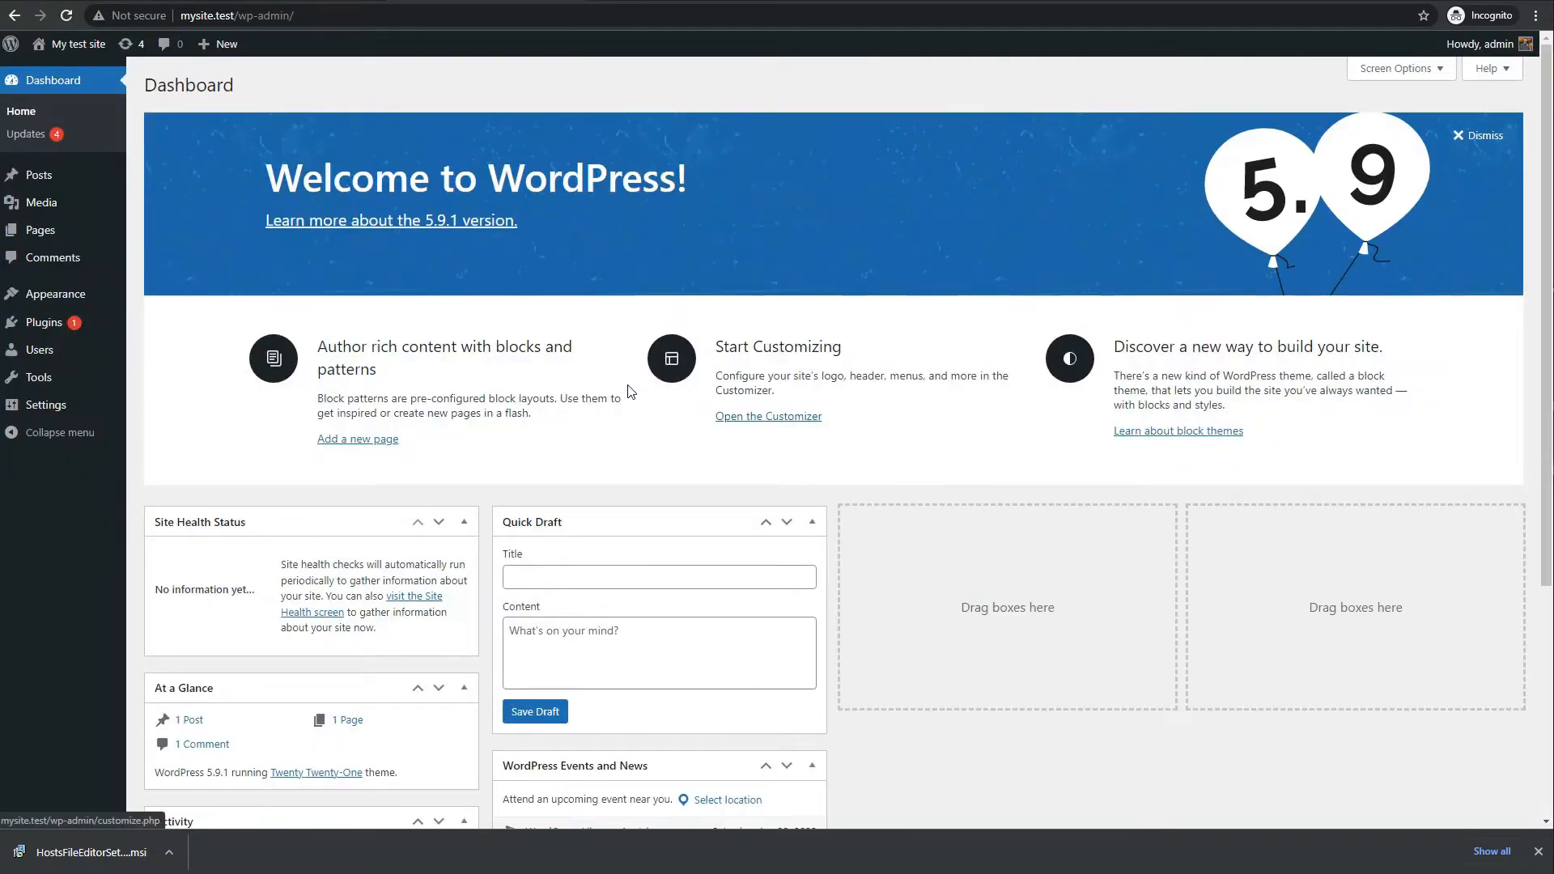
Copy the site address and load the mysite.test front page in a new incognito tab
{"action": "scroll", "coordinate": [624, 389], "scroll_direction": "down", "scroll_amount": 2}
{"action": "scroll", "coordinate": [625, 390], "scroll_direction": "down", "scroll_amount": 2}
{"action": "scroll", "coordinate": [627, 387], "scroll_direction": "up", "scroll_amount": 4}
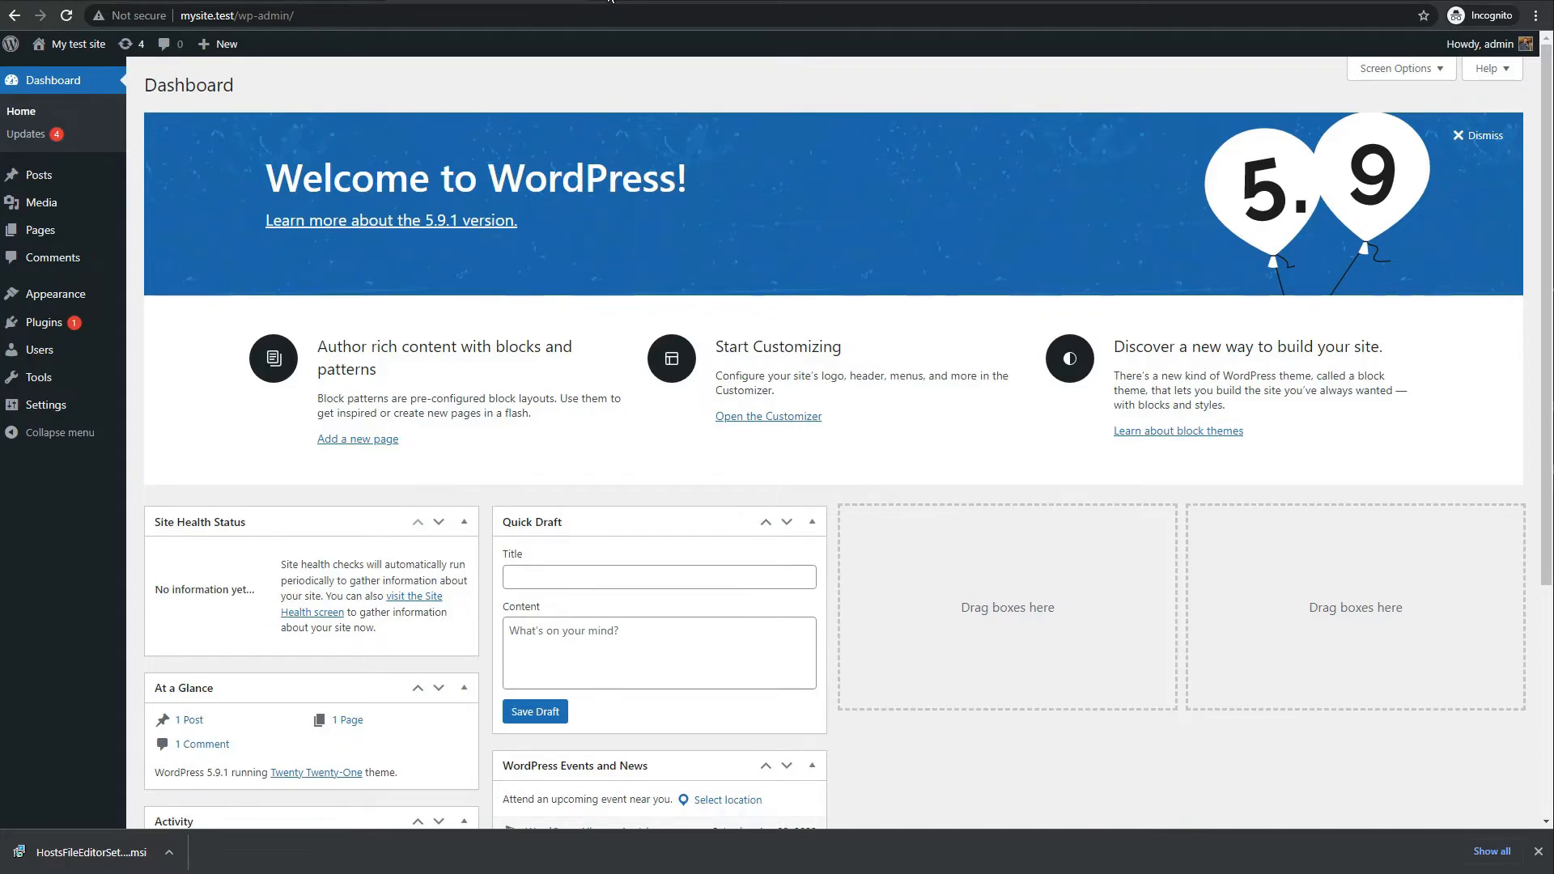
{"action": "left_click_drag", "start_coordinate": [236, 15], "coordinate": [181, 17]}
{"action": "key", "text": "ctrl+c"}
{"action": "key", "text": "ctrl+t"}
{"action": "key", "text": "ctrl+v"}
{"action": "key", "text": "Return"}
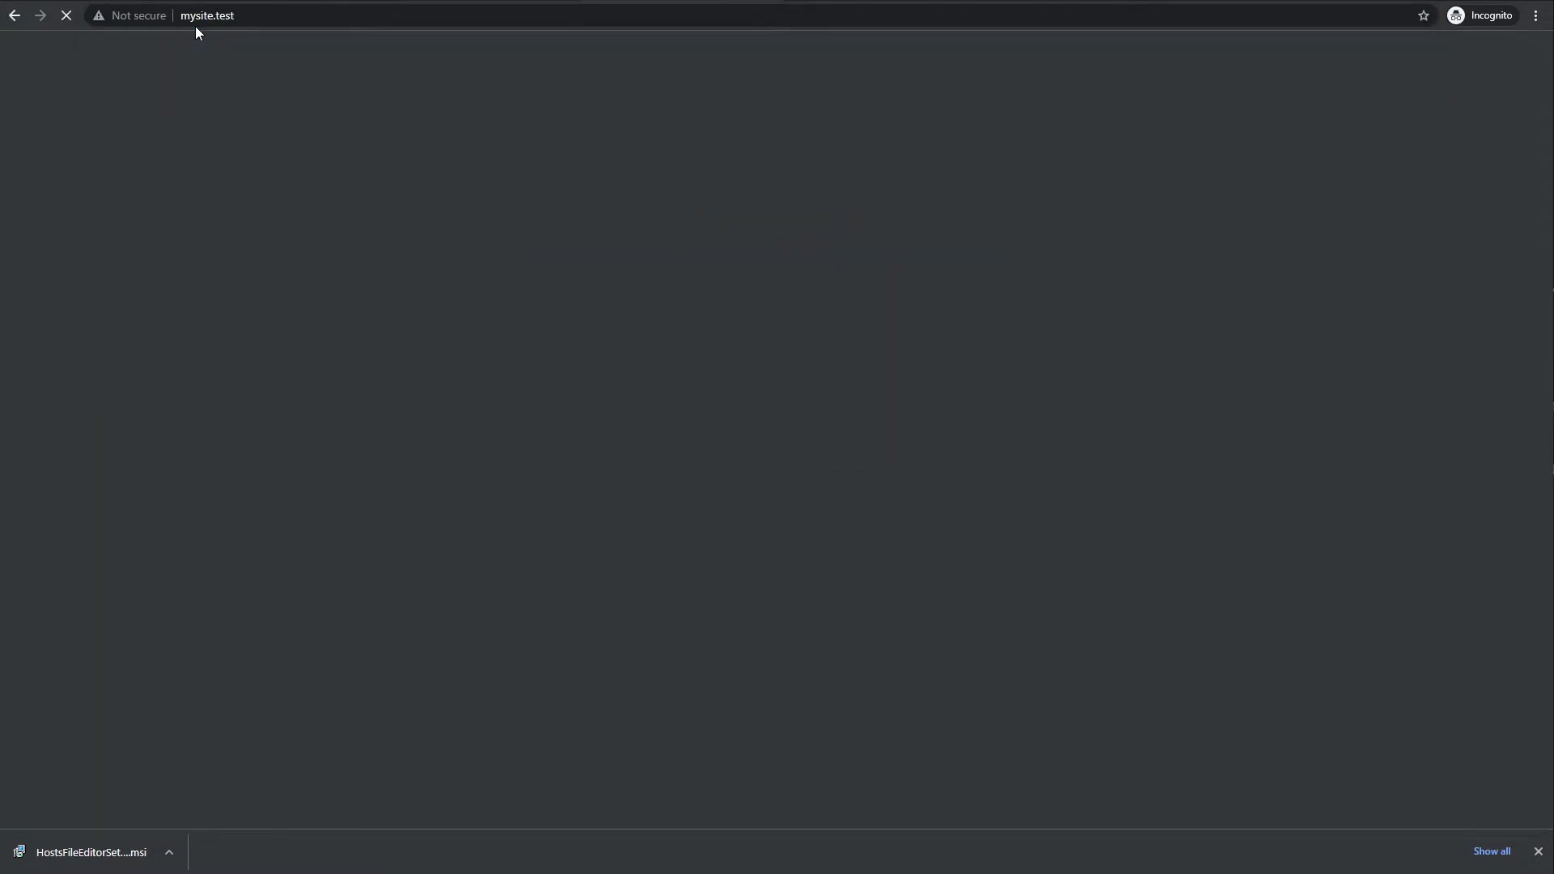
Close the downloads bar and go to the Appearance > Themes page
{"action": "scroll", "coordinate": [469, 268], "scroll_direction": "down", "scroll_amount": 2}
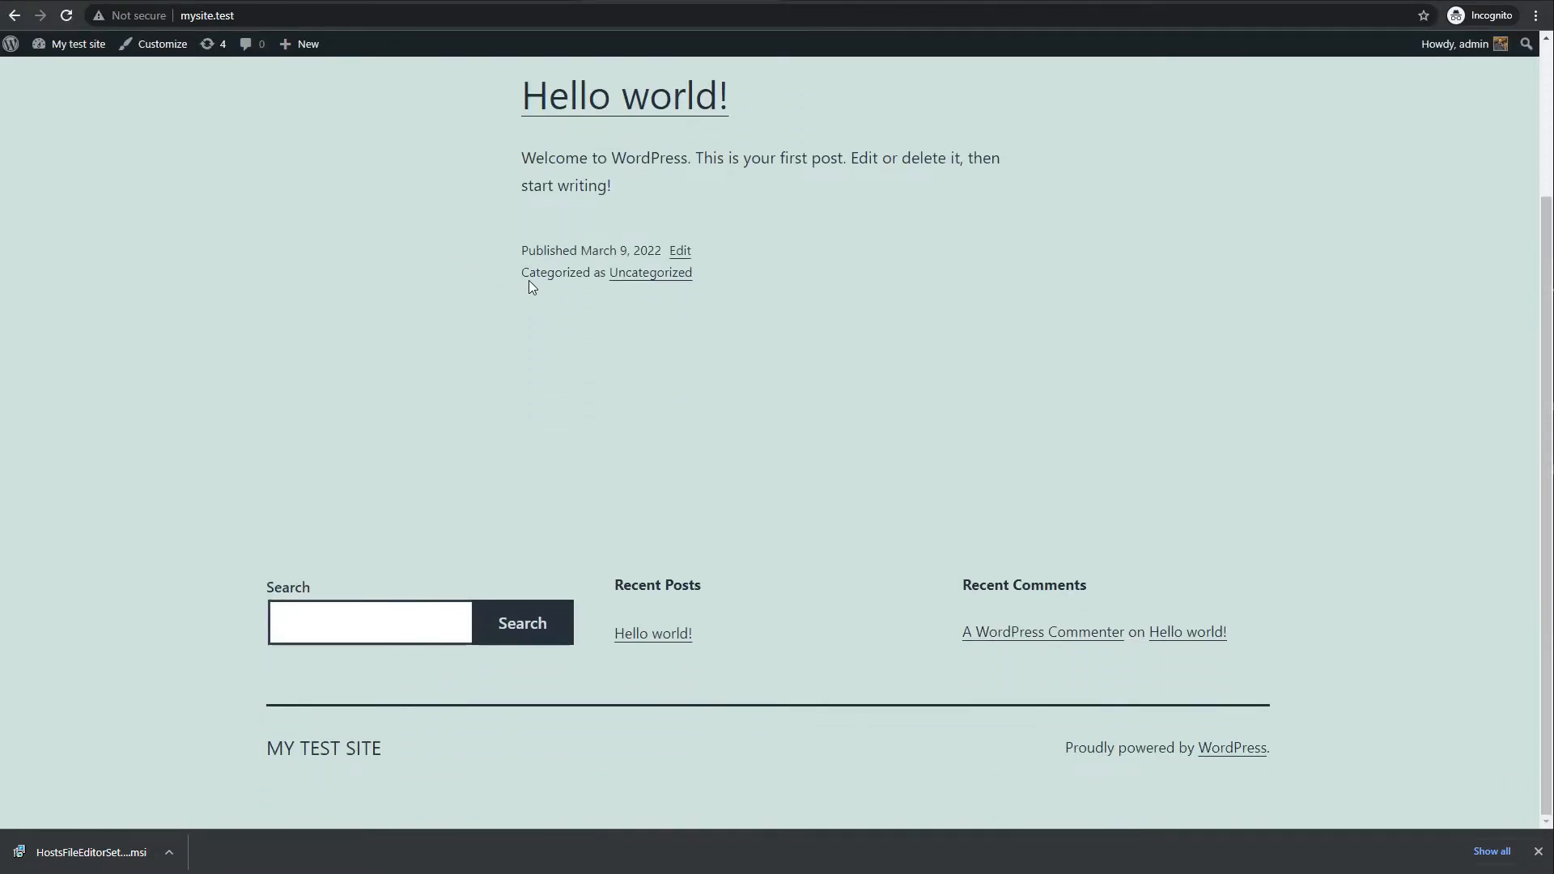
{"action": "left_click", "coordinate": [1538, 852]}
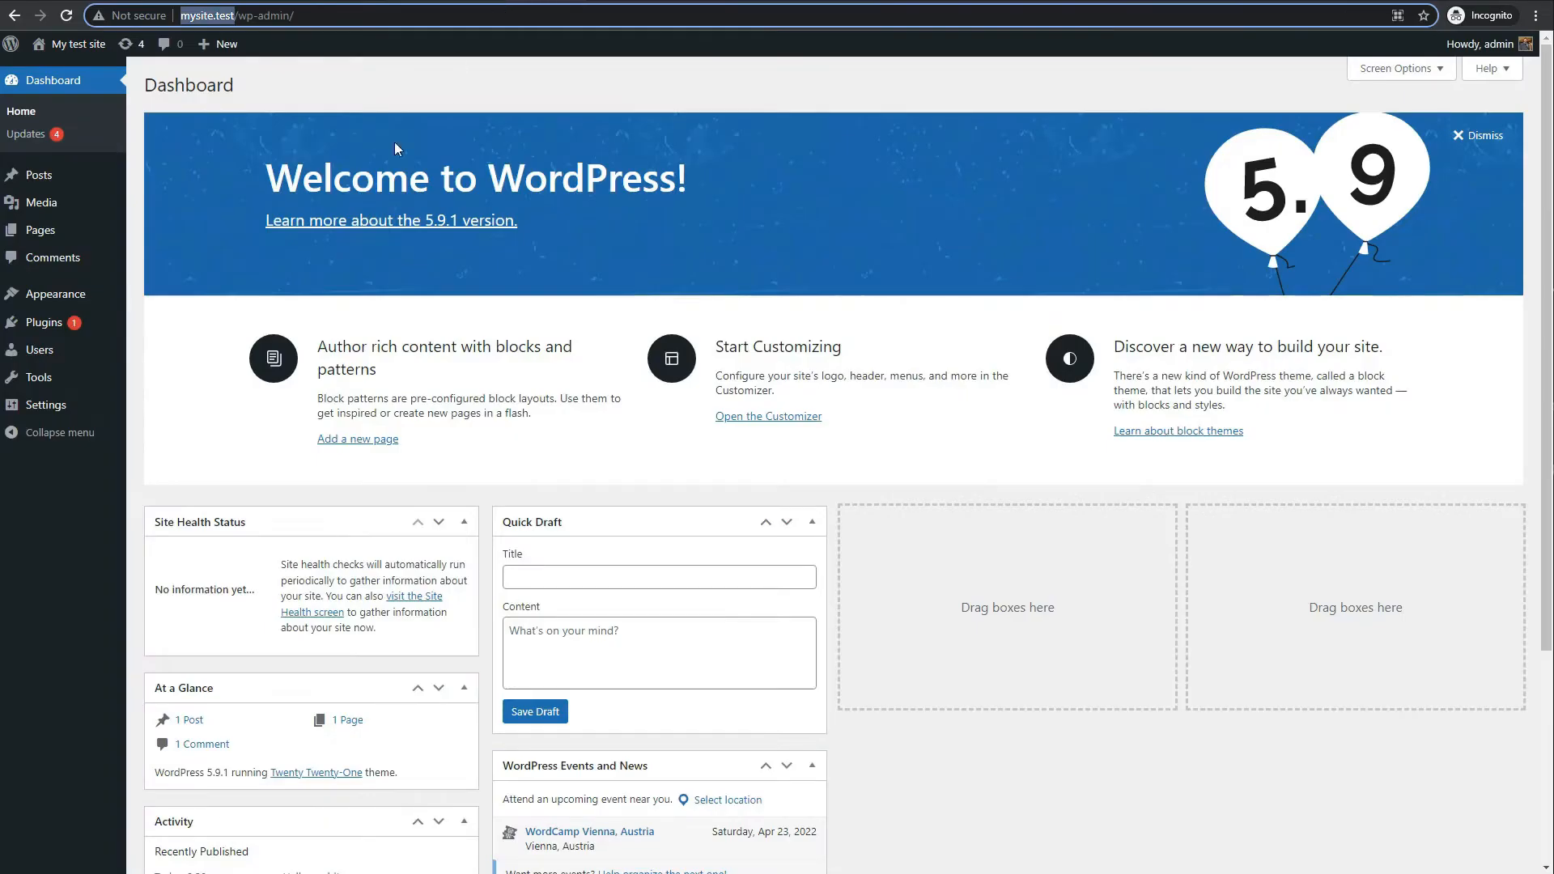
{"action": "left_click", "coordinate": [49, 298]}
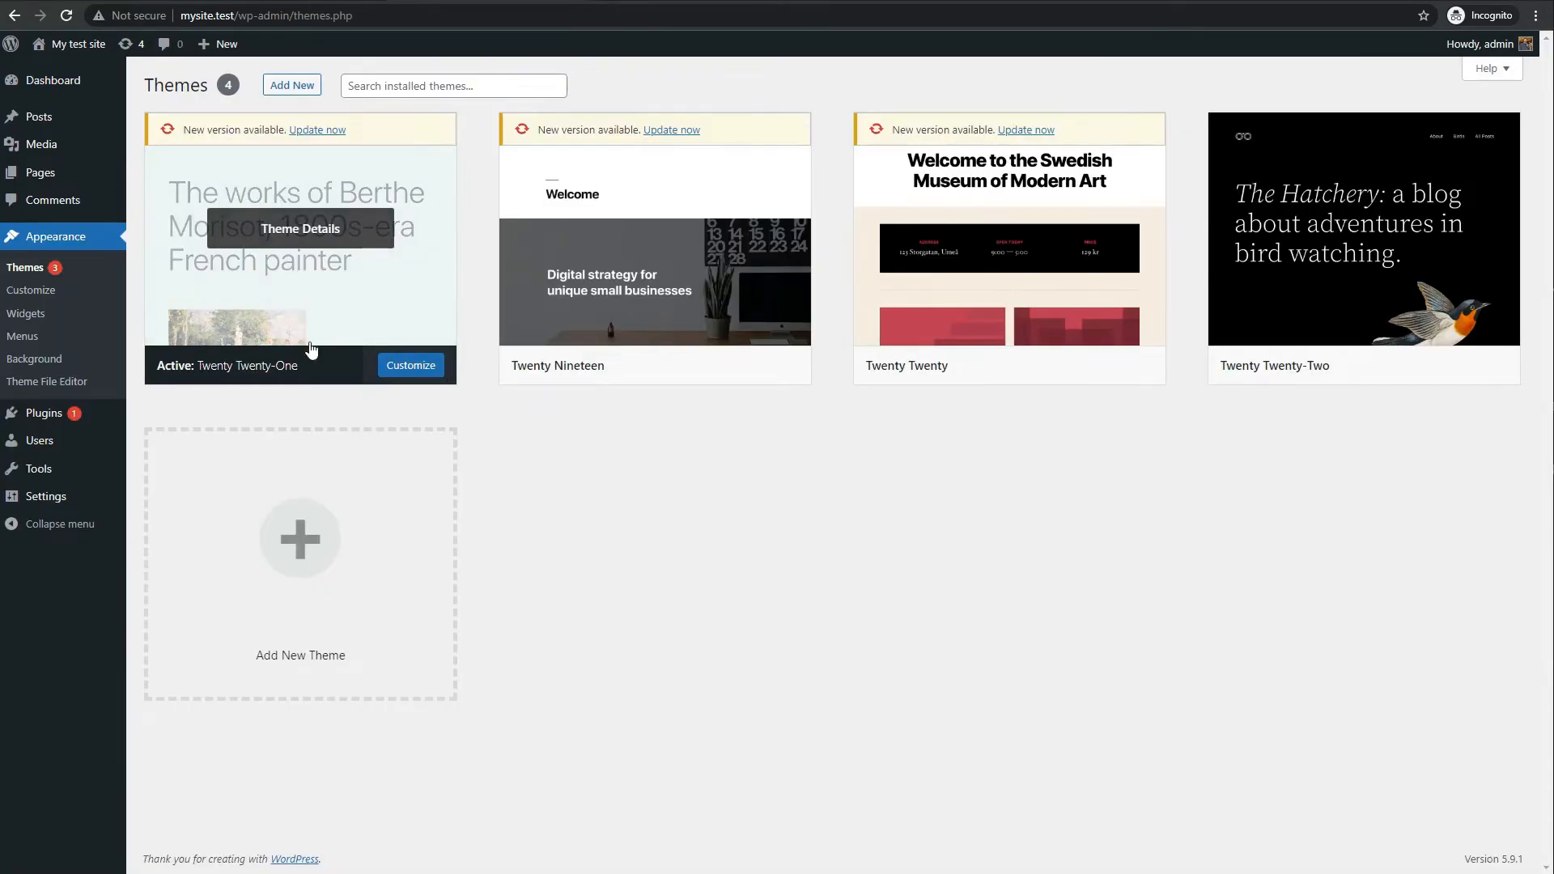
Update Twenty Twenty-One, Twenty Nineteen and Twenty Twenty themes, then go to Installed Plugins
{"action": "left_click", "coordinate": [323, 132]}
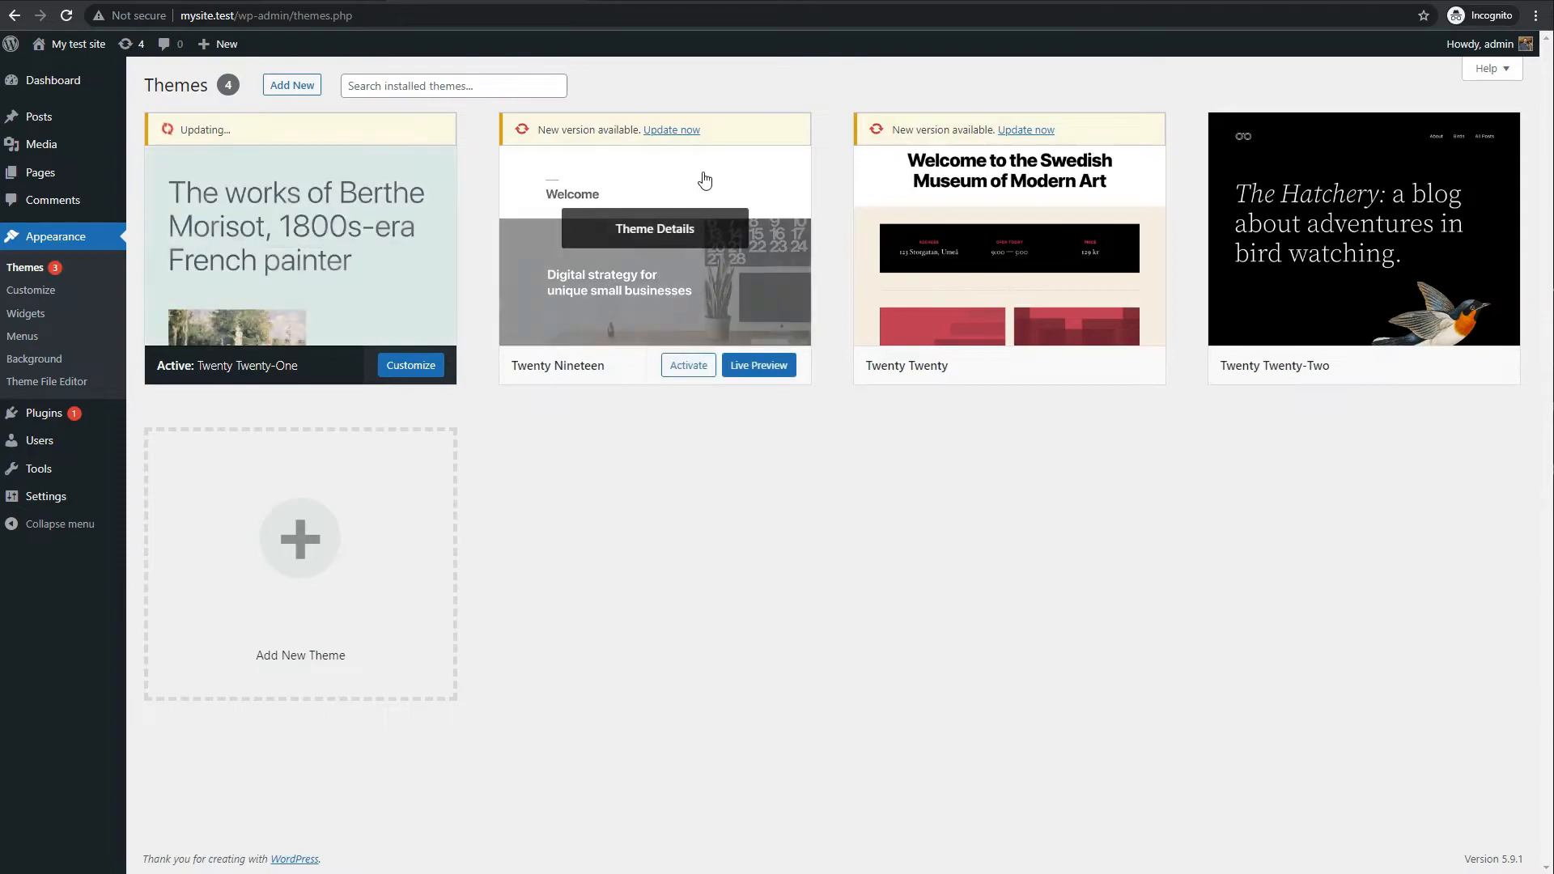
{"action": "left_click", "coordinate": [681, 131]}
{"action": "left_click", "coordinate": [1026, 131]}
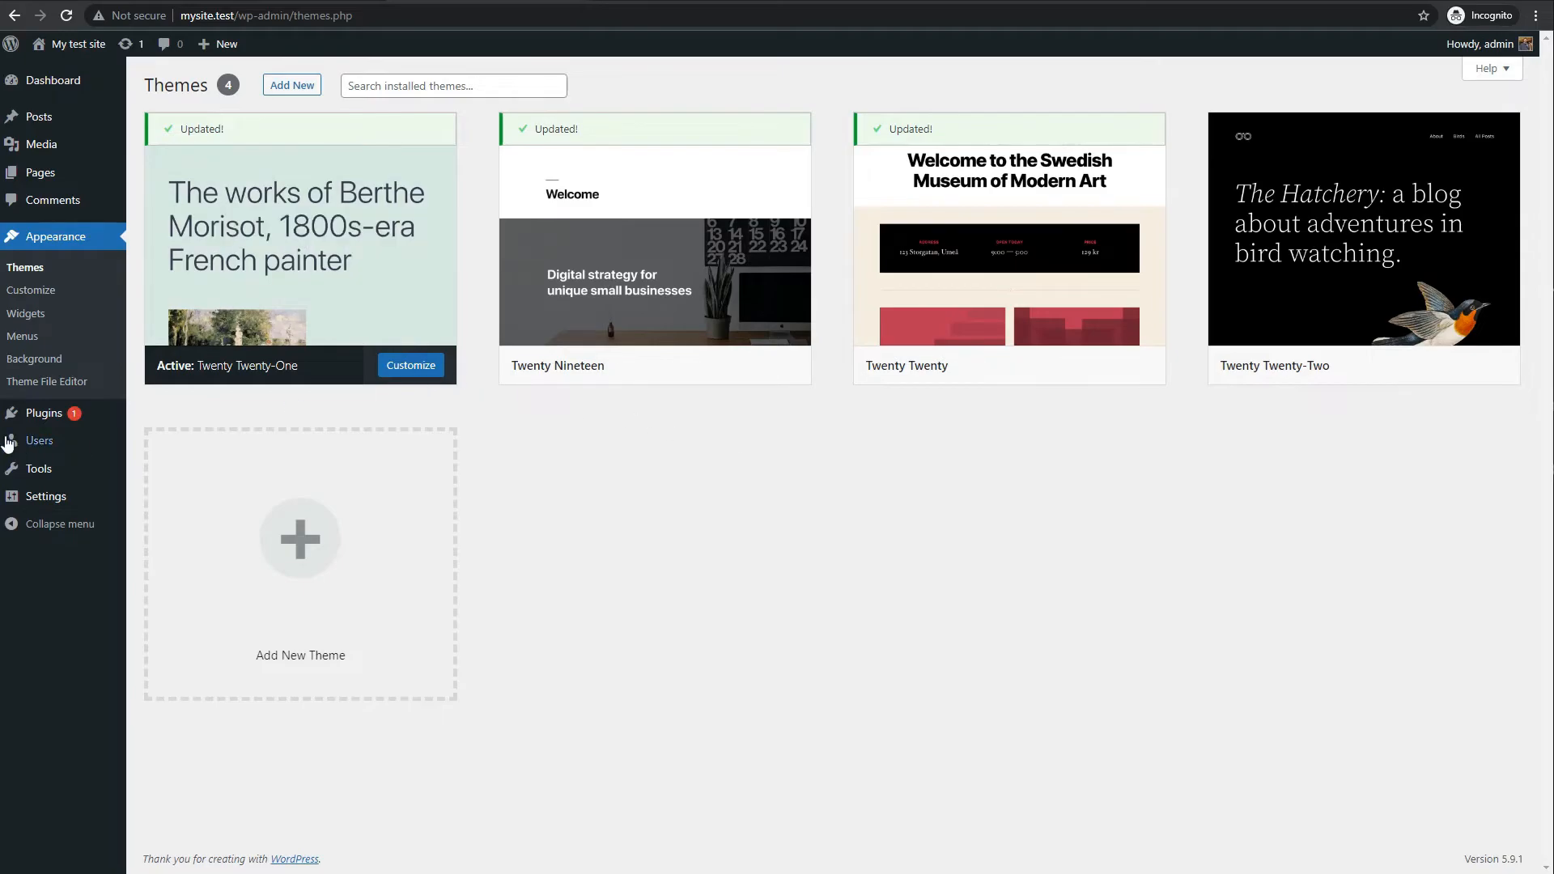
{"action": "mouse_move", "coordinate": [44, 414]}
{"action": "left_click", "coordinate": [159, 421]}
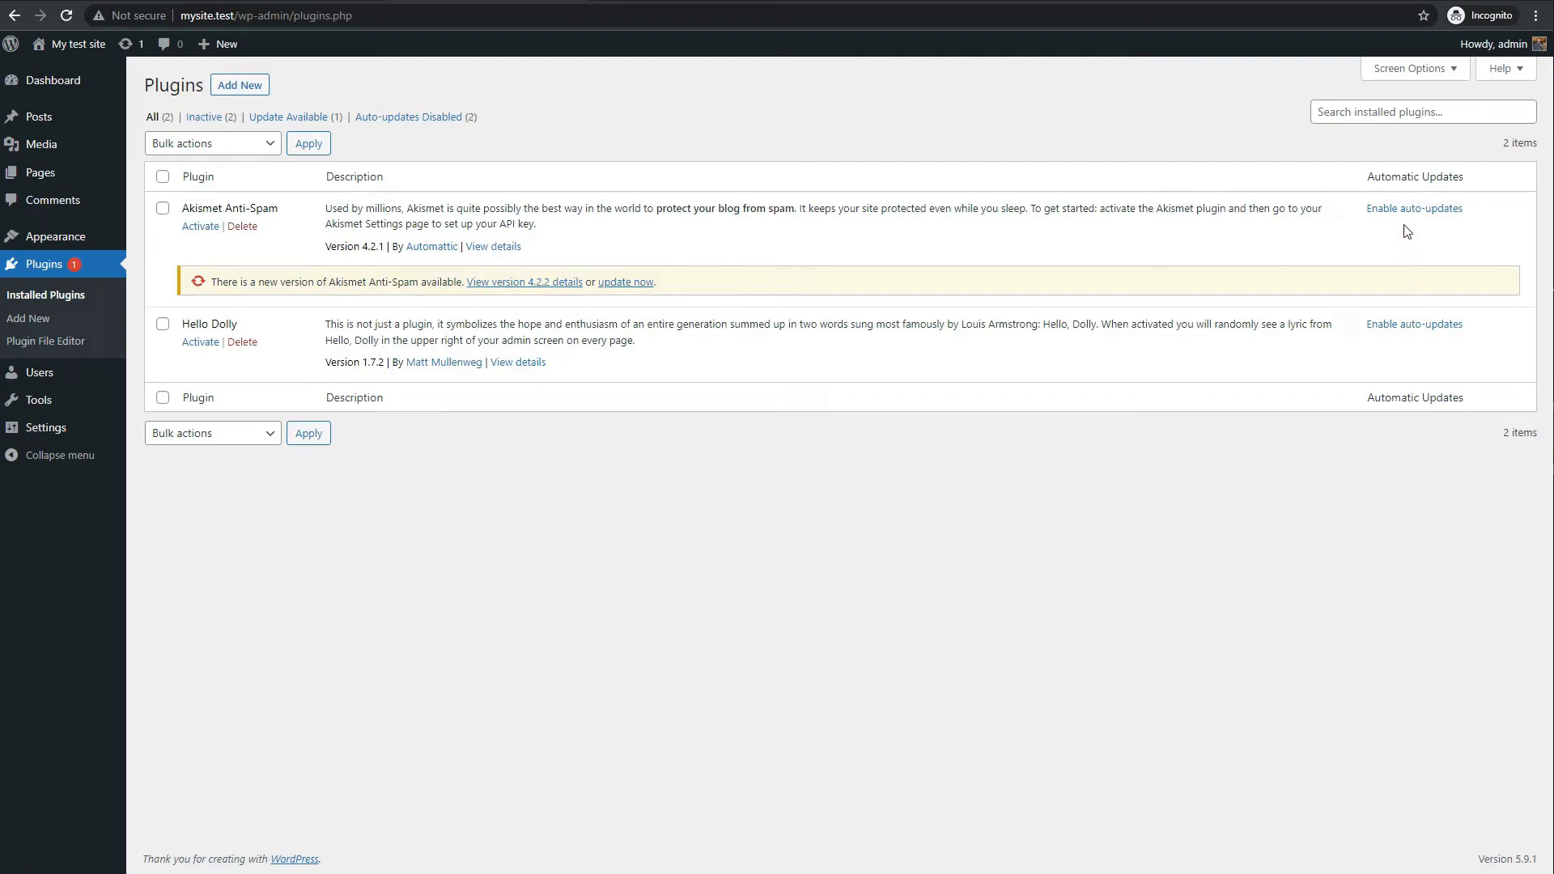
Turn on auto-updates for Akismet Anti-Spam, update it to 4.2.2, then go to Add New plugins
{"action": "left_click", "coordinate": [1410, 209]}
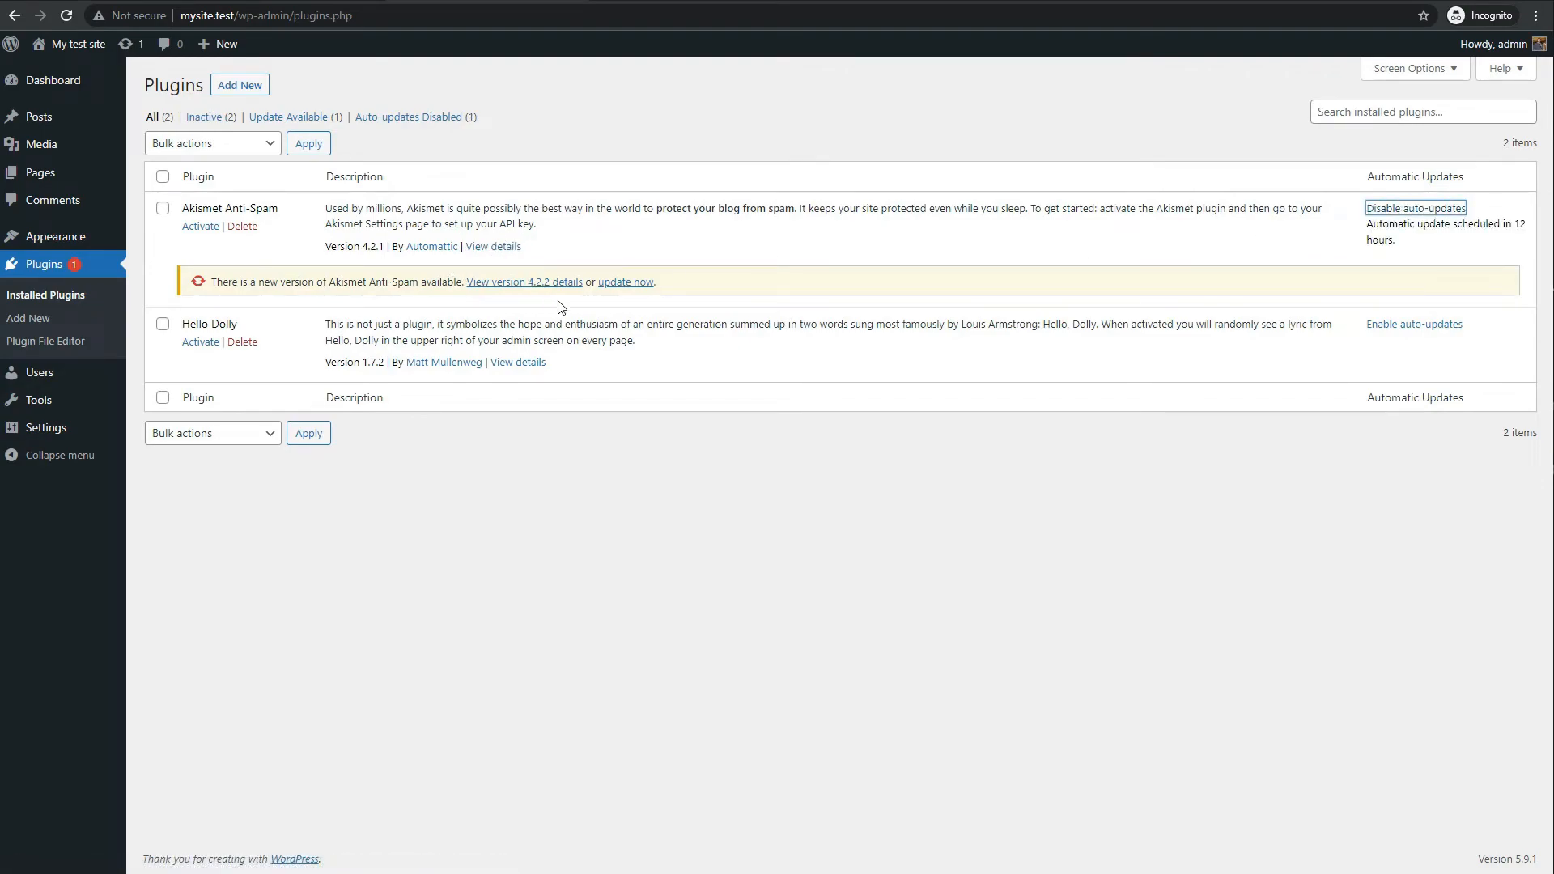
{"action": "left_click", "coordinate": [623, 283]}
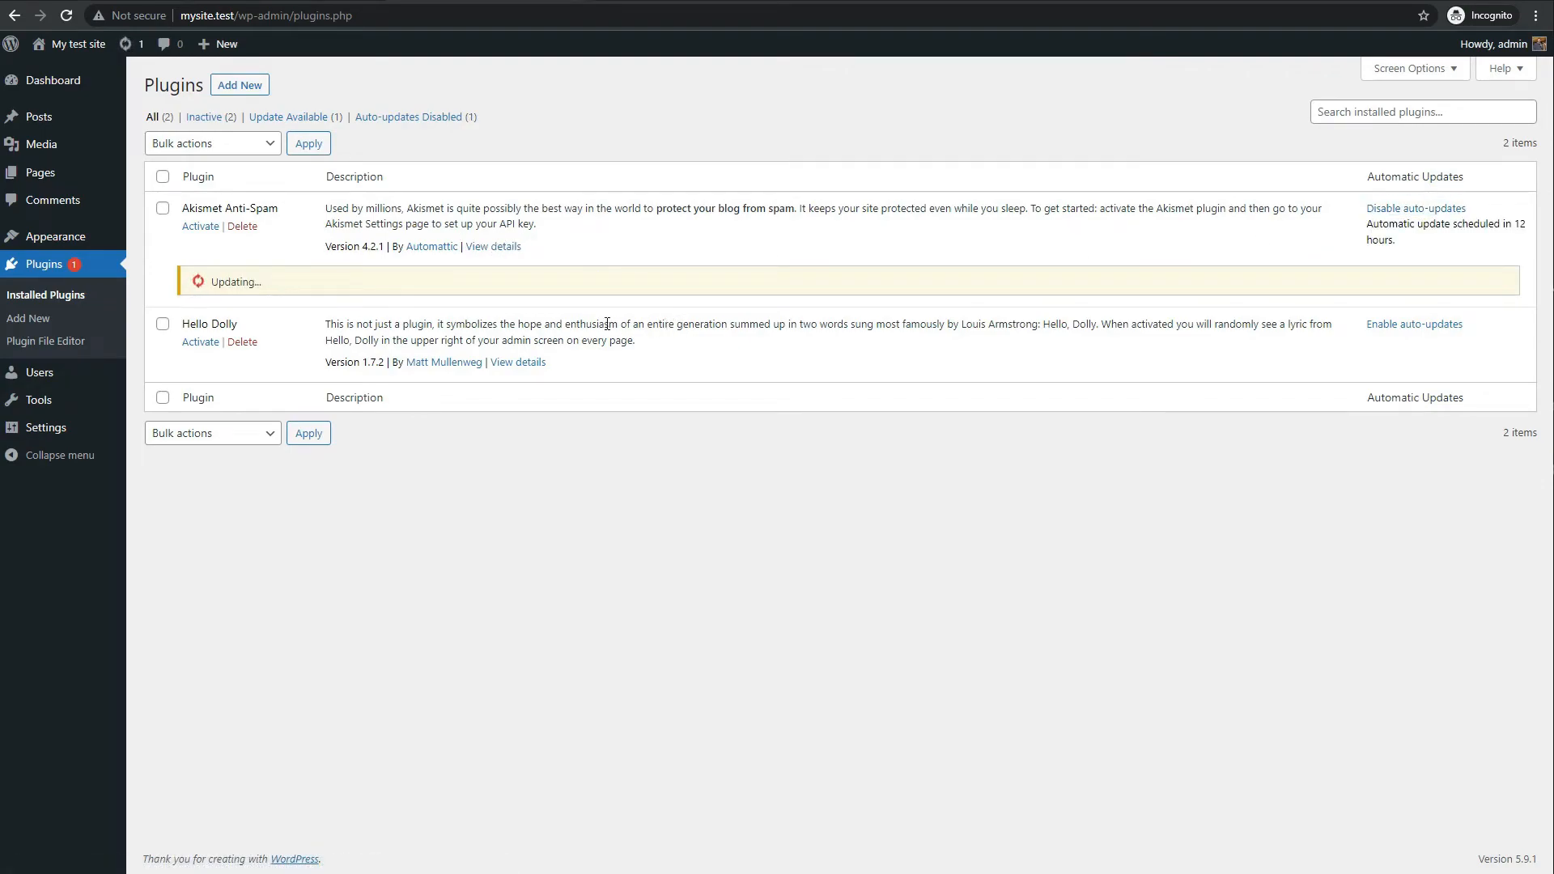
{"action": "left_click", "coordinate": [32, 318]}
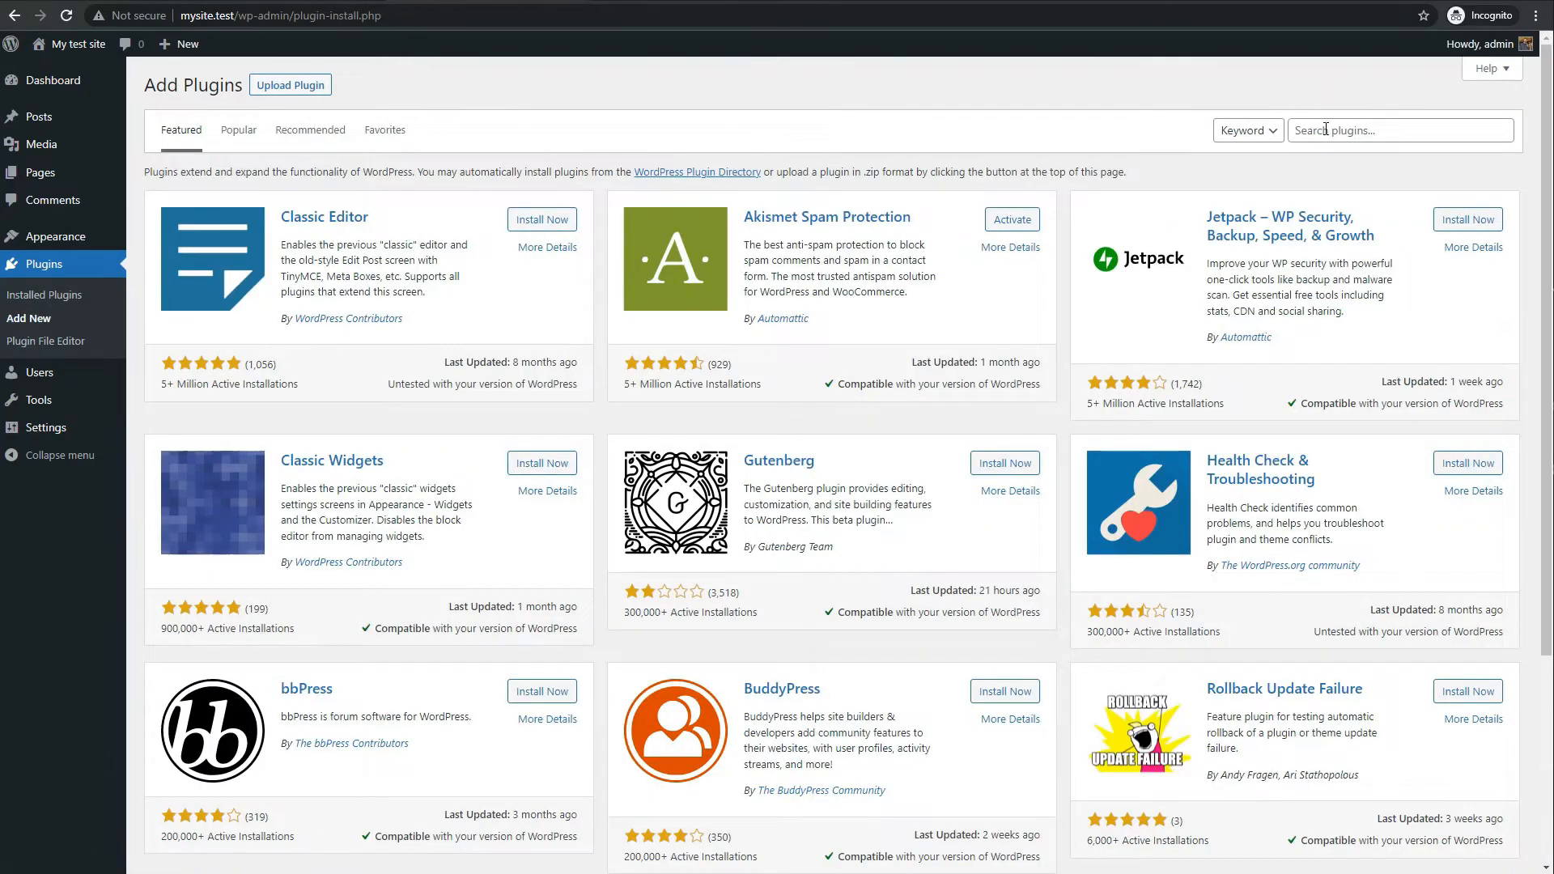
Search plugins for 'all in one', then install and activate All-in-One WP Migration
{"action": "left_click", "coordinate": [1332, 129]}
{"action": "type", "text": "all in"}
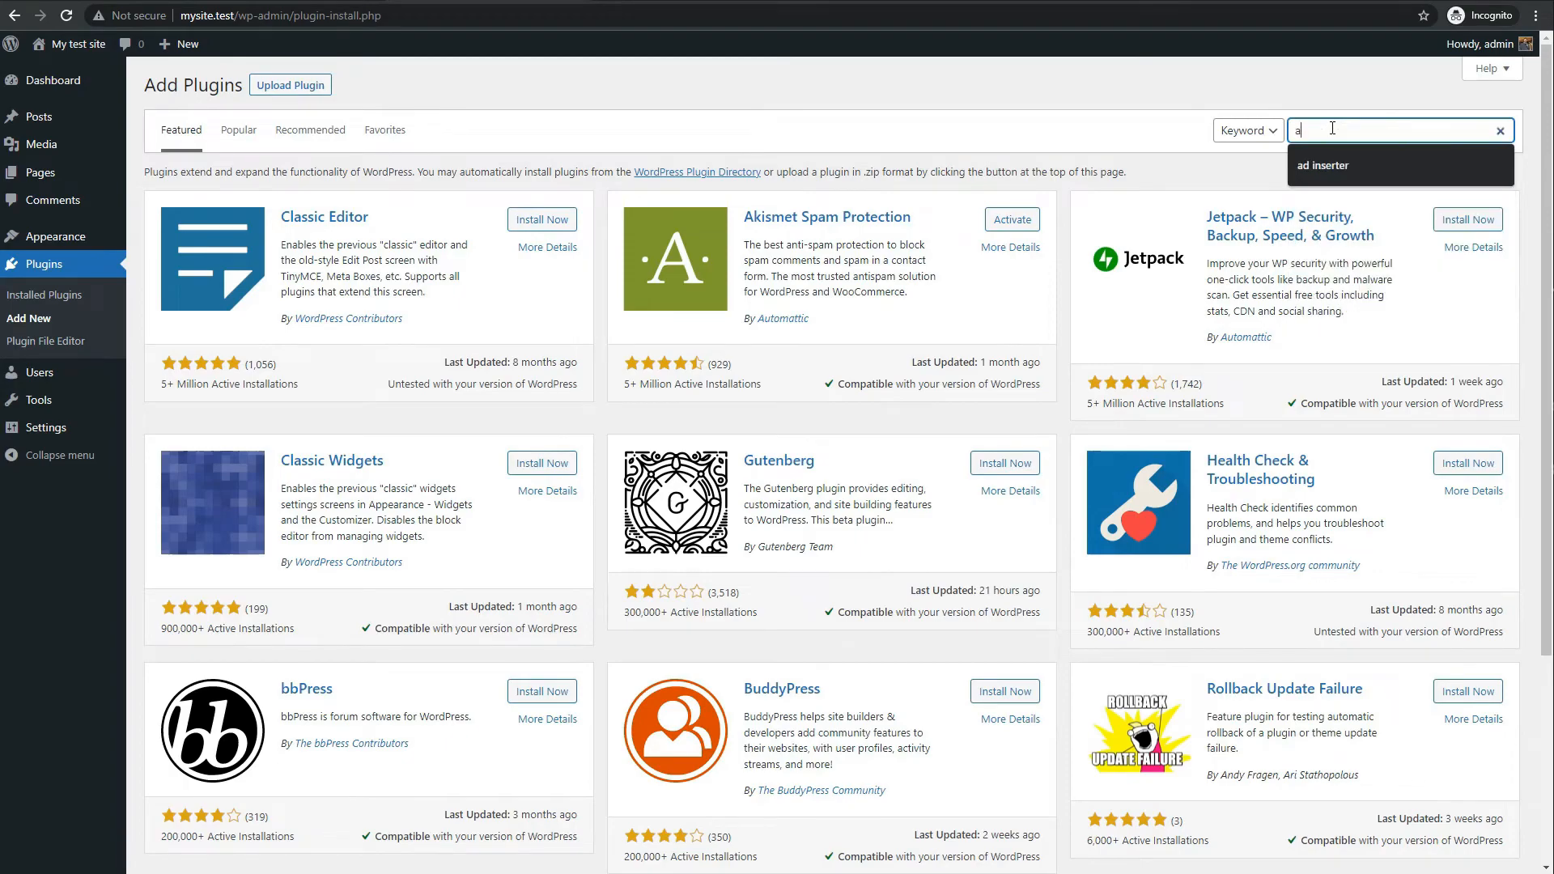
{"action": "type", "text": " one"}
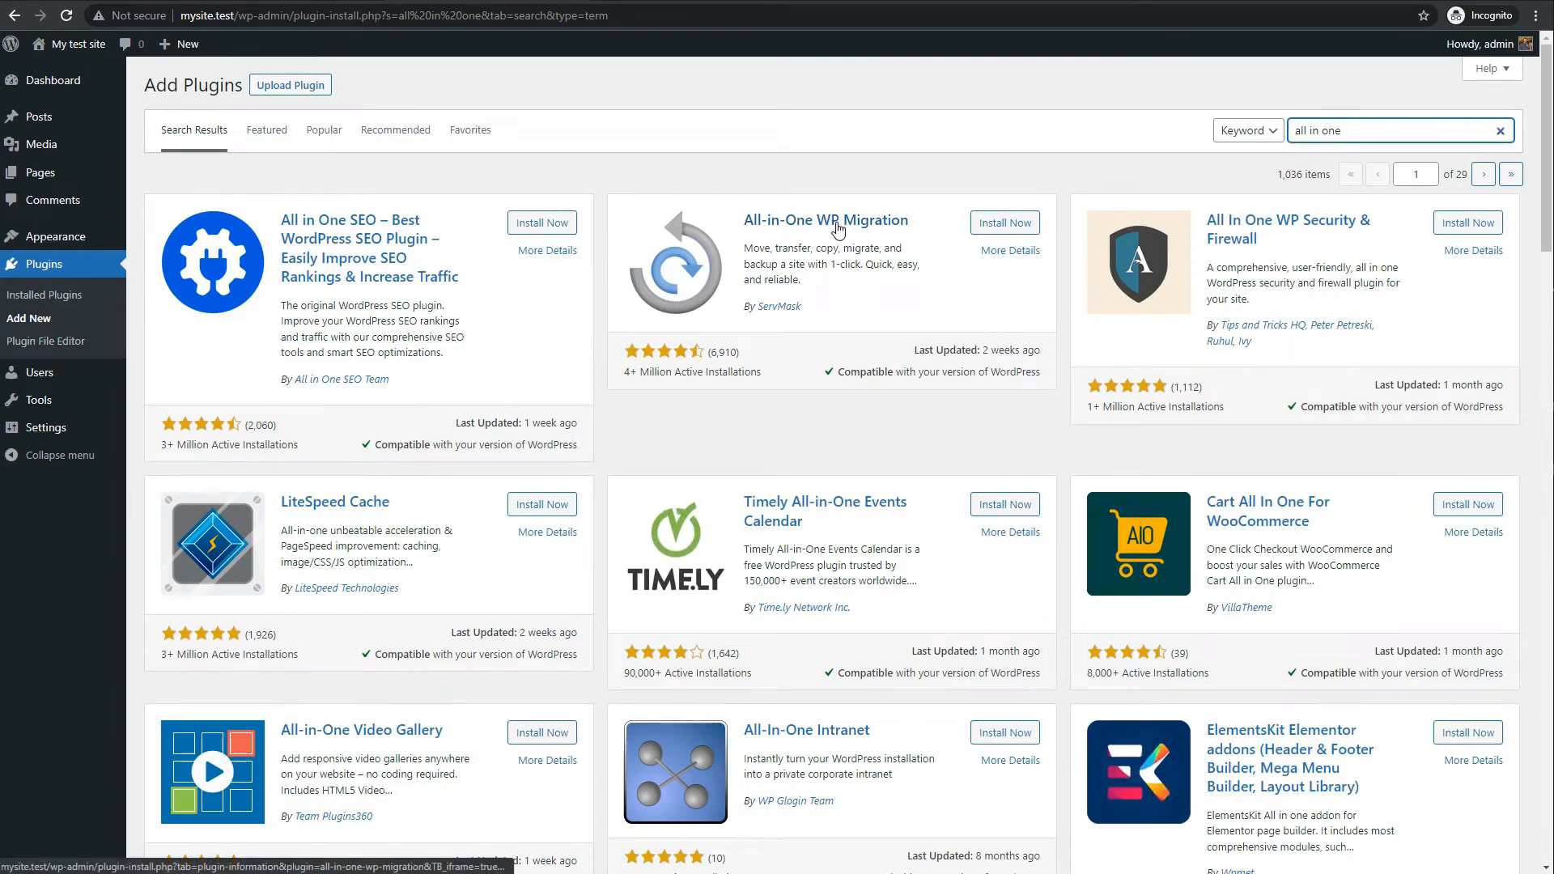
{"action": "left_click", "coordinate": [997, 224]}
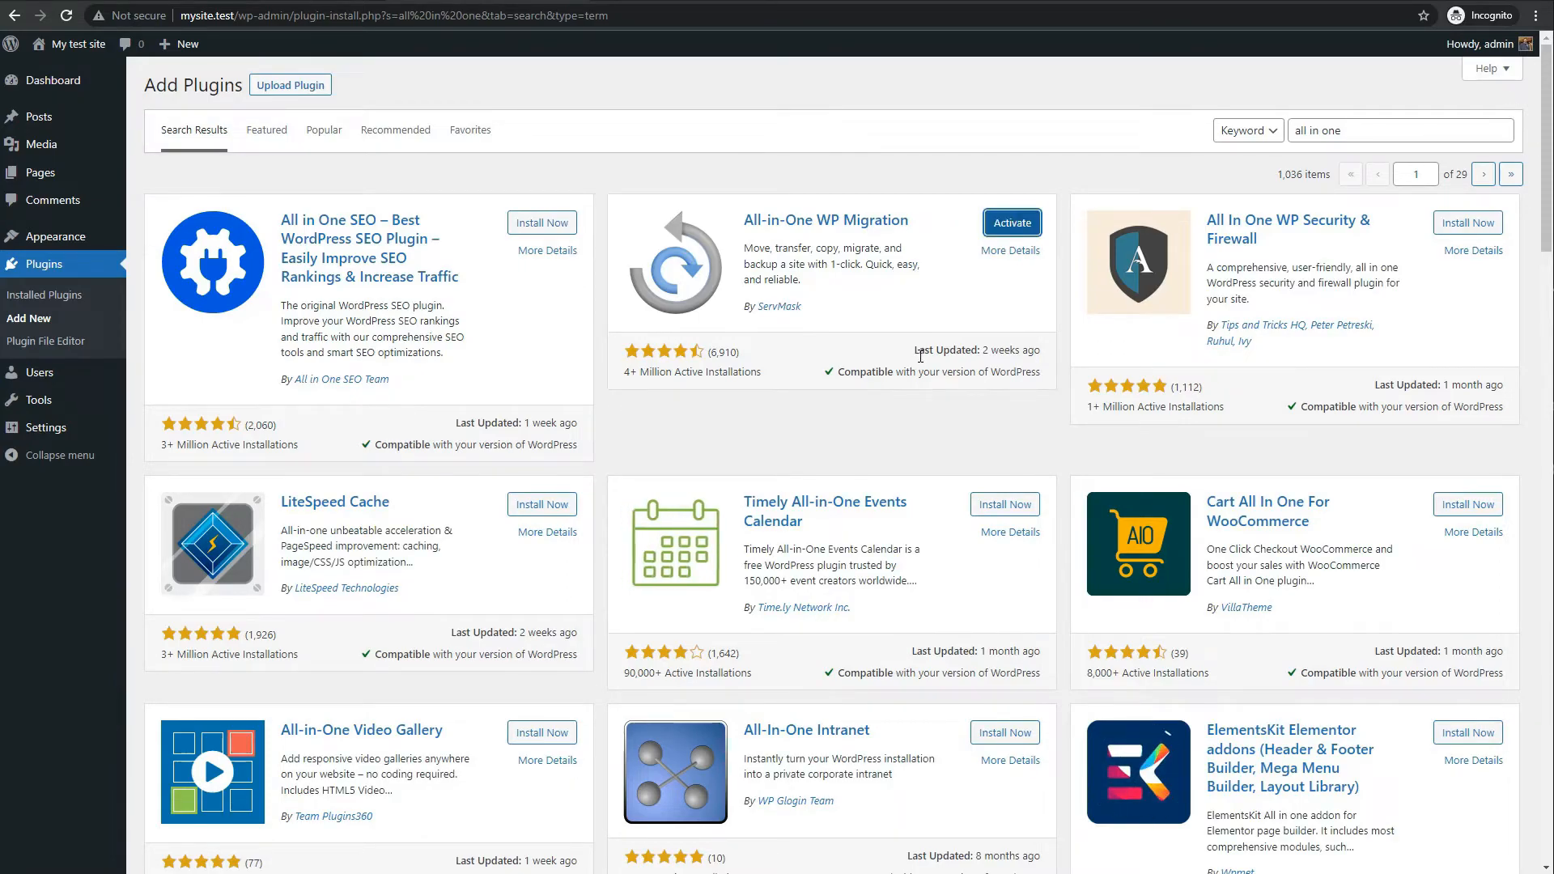
{"action": "left_click", "coordinate": [1013, 223]}
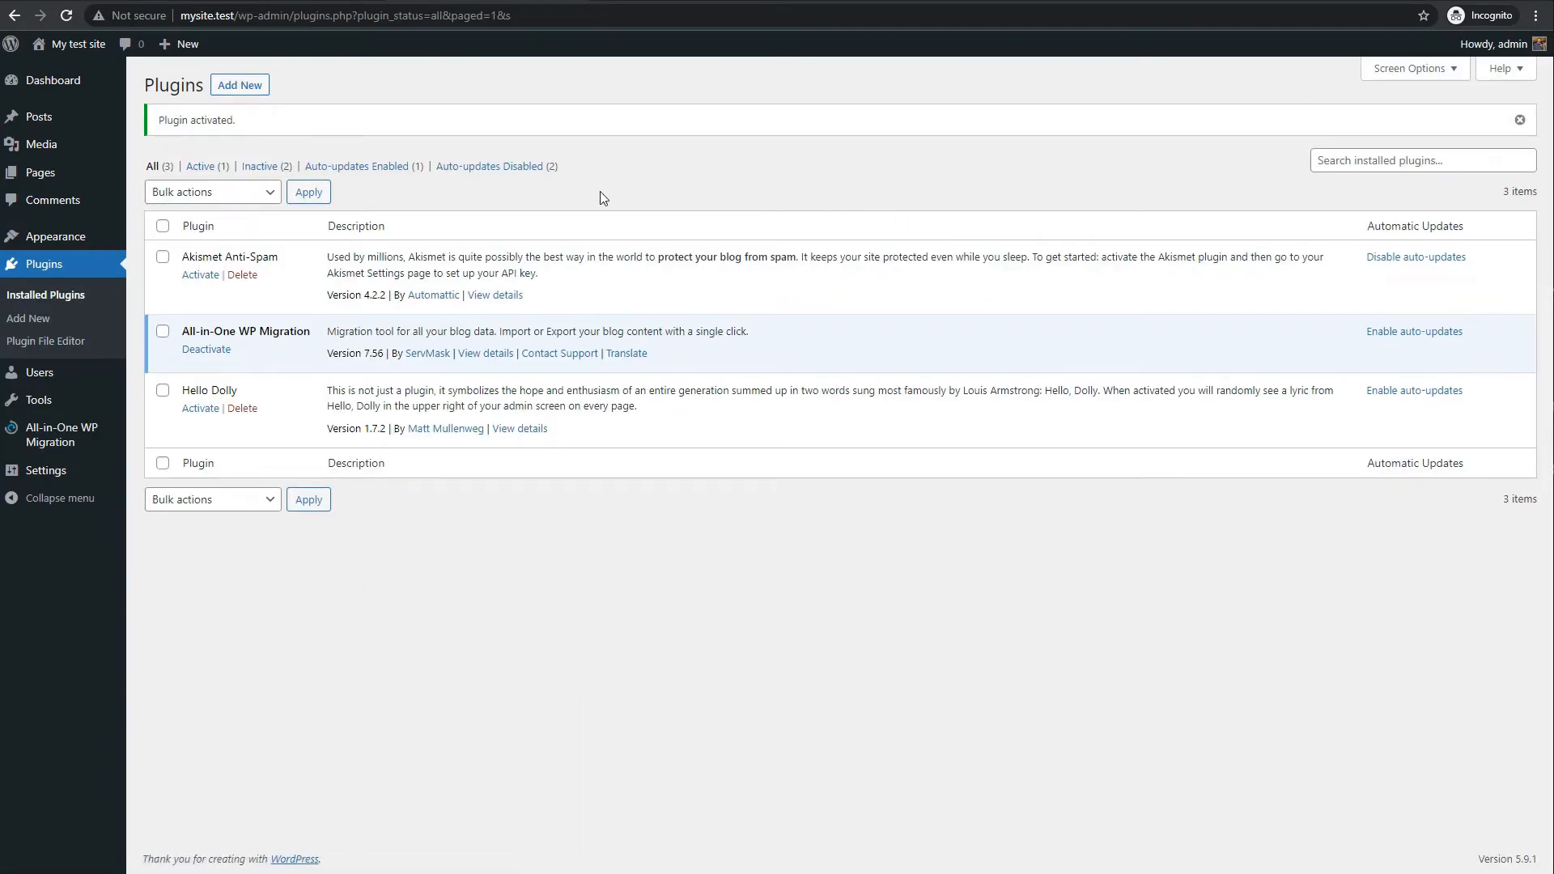
Open All-in-One WP Migration > Import, highlight the 4 GB upload limit, then switch to the laragon.org tab
{"action": "mouse_move", "coordinate": [72, 437]}
{"action": "left_click", "coordinate": [159, 453]}
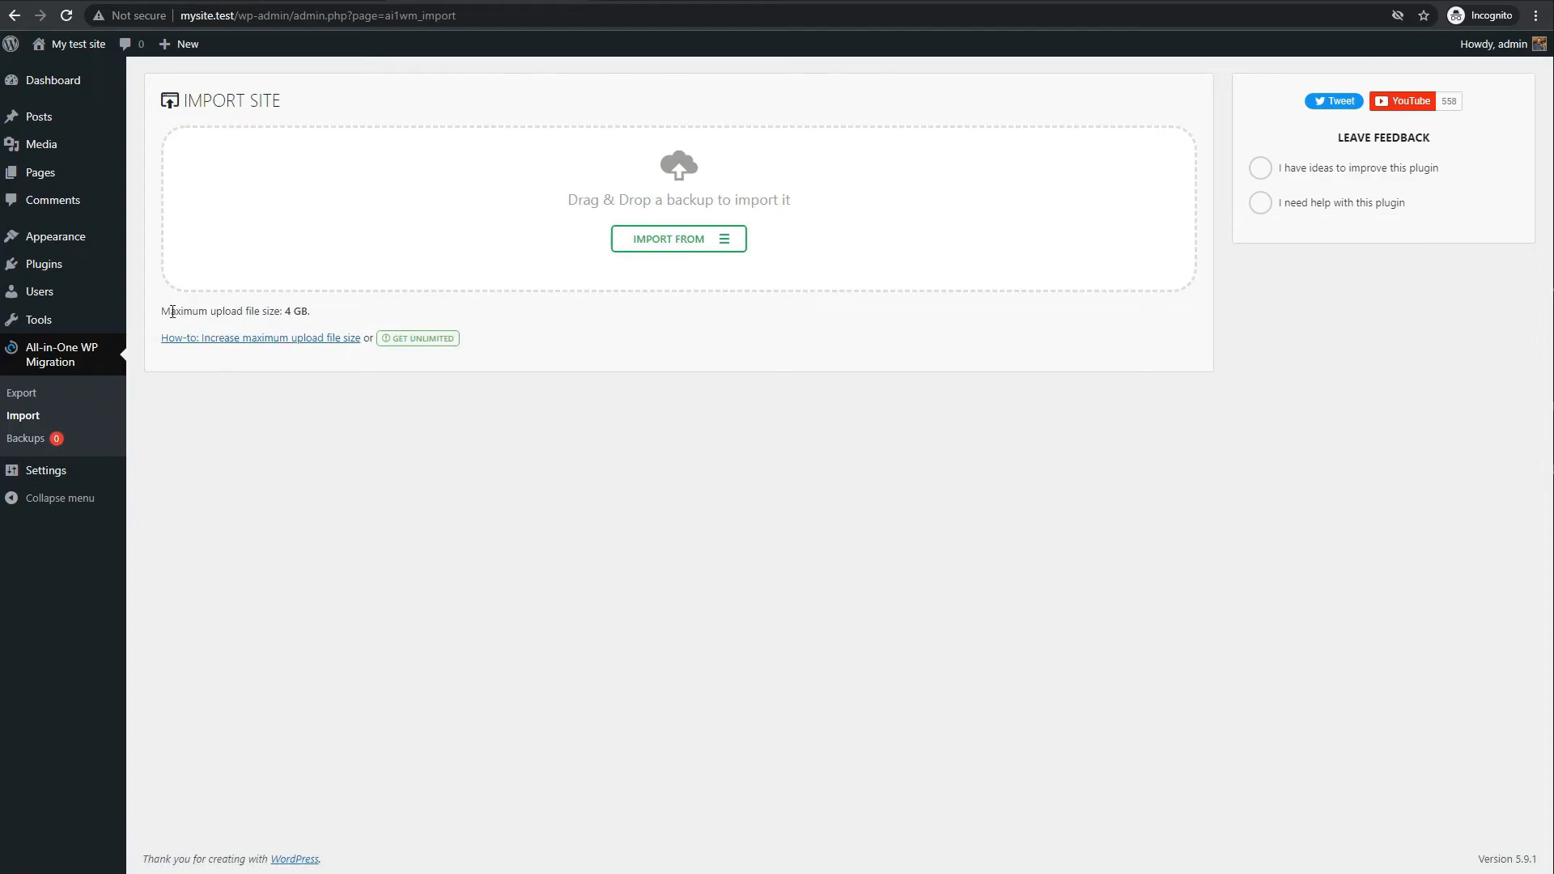
{"action": "mouse_move", "coordinate": [170, 311]}
{"action": "left_mouse_down"}
{"action": "mouse_move", "coordinate": [319, 321]}
{"action": "mouse_move", "coordinate": [162, 312]}
{"action": "left_mouse_up"}
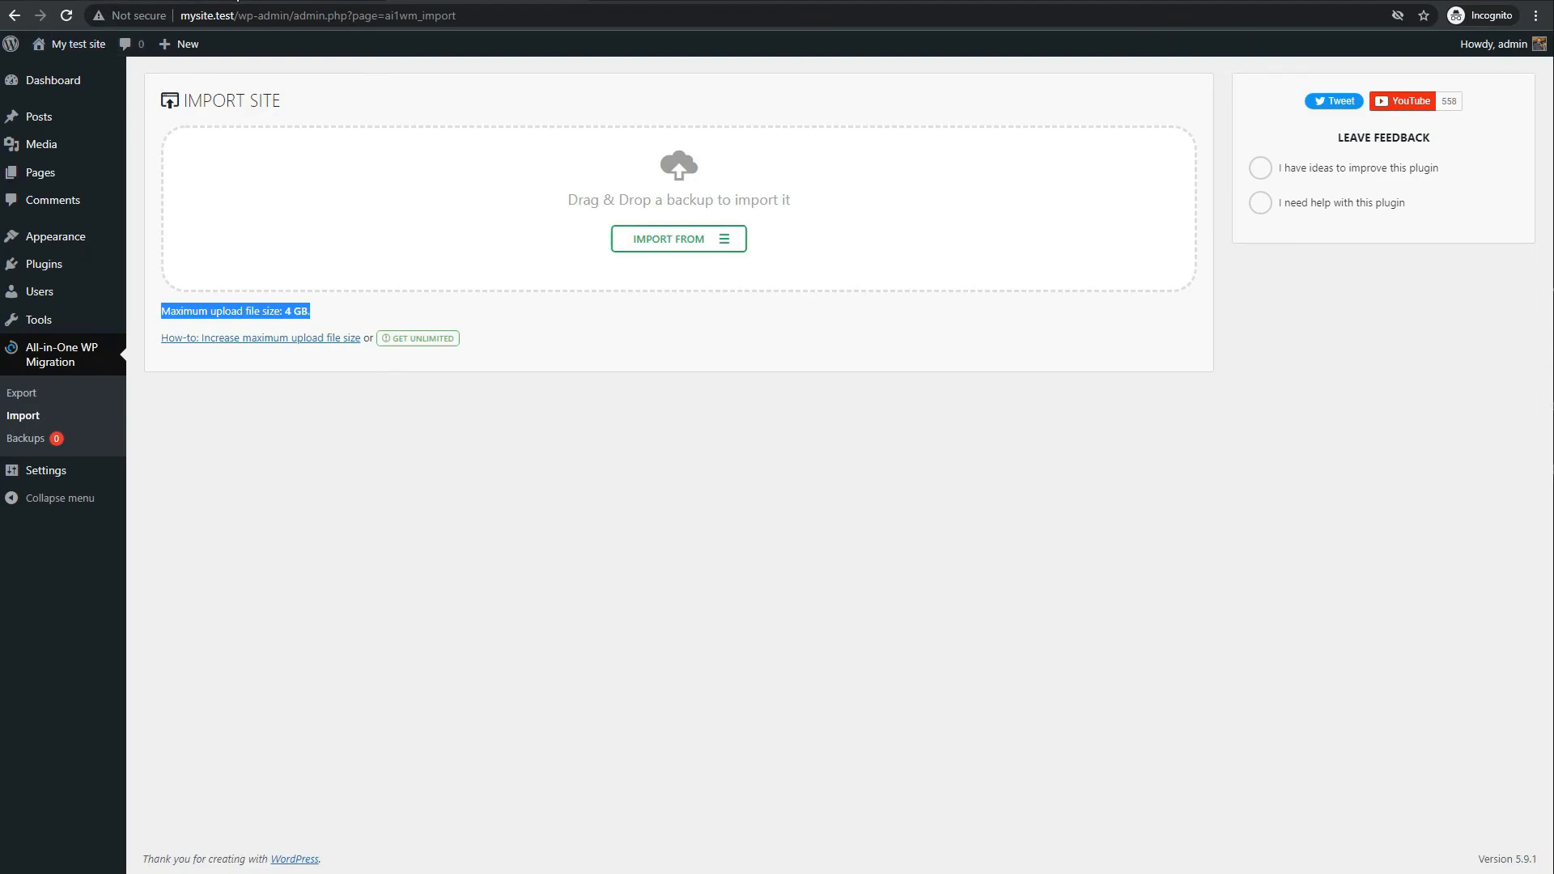
{"action": "left_click", "coordinate": [297, 0]}
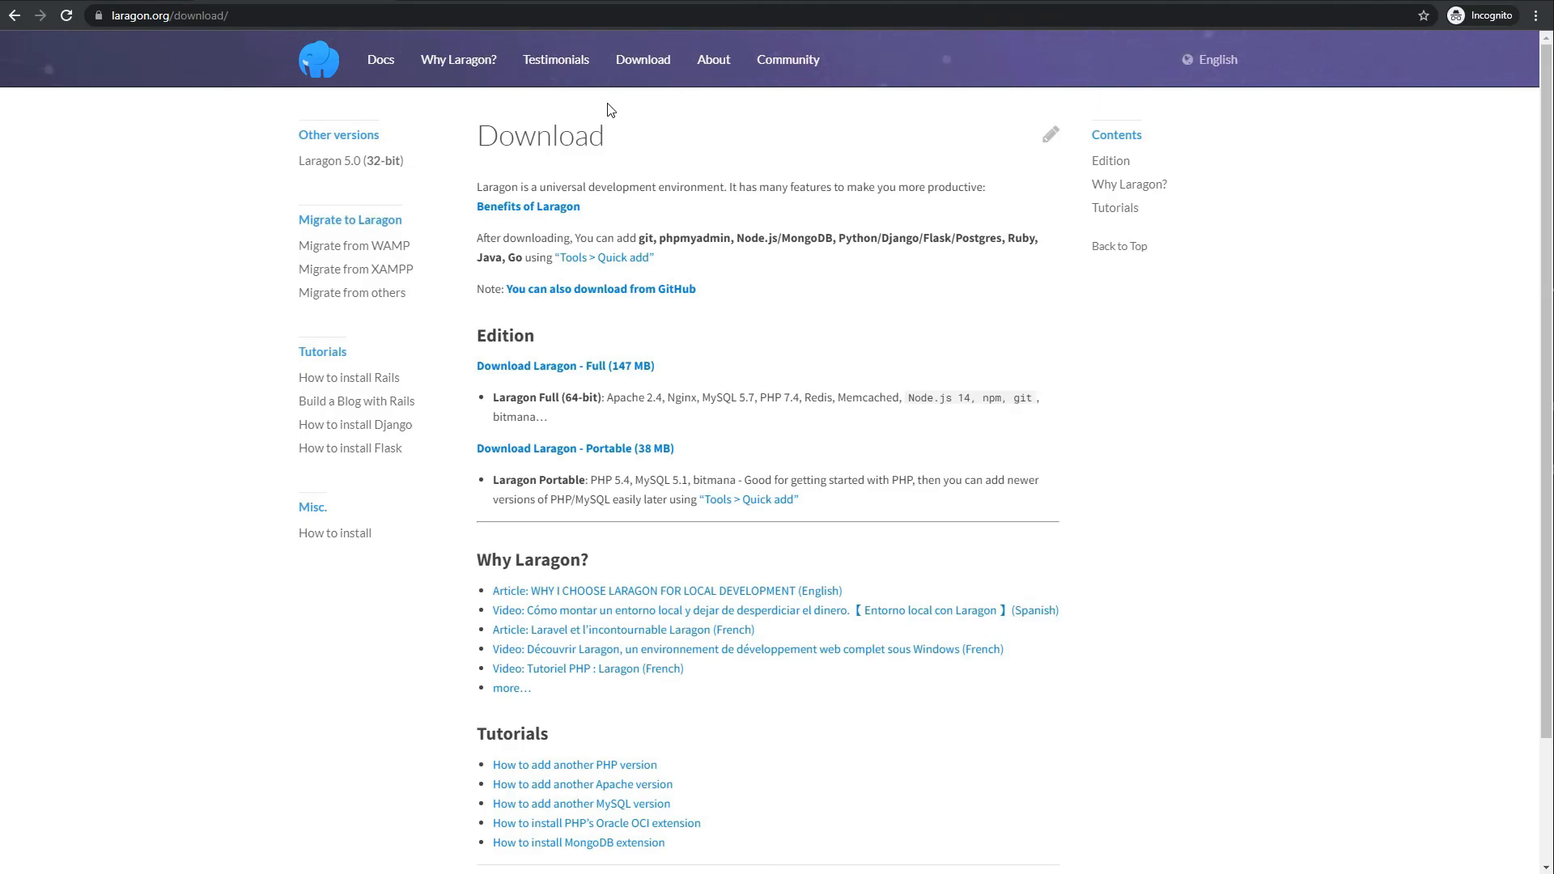
Dismiss the Windows 'host' search and return to Chrome's Import Site tab
{"action": "key", "text": "super"}
{"action": "type", "text": "host"}
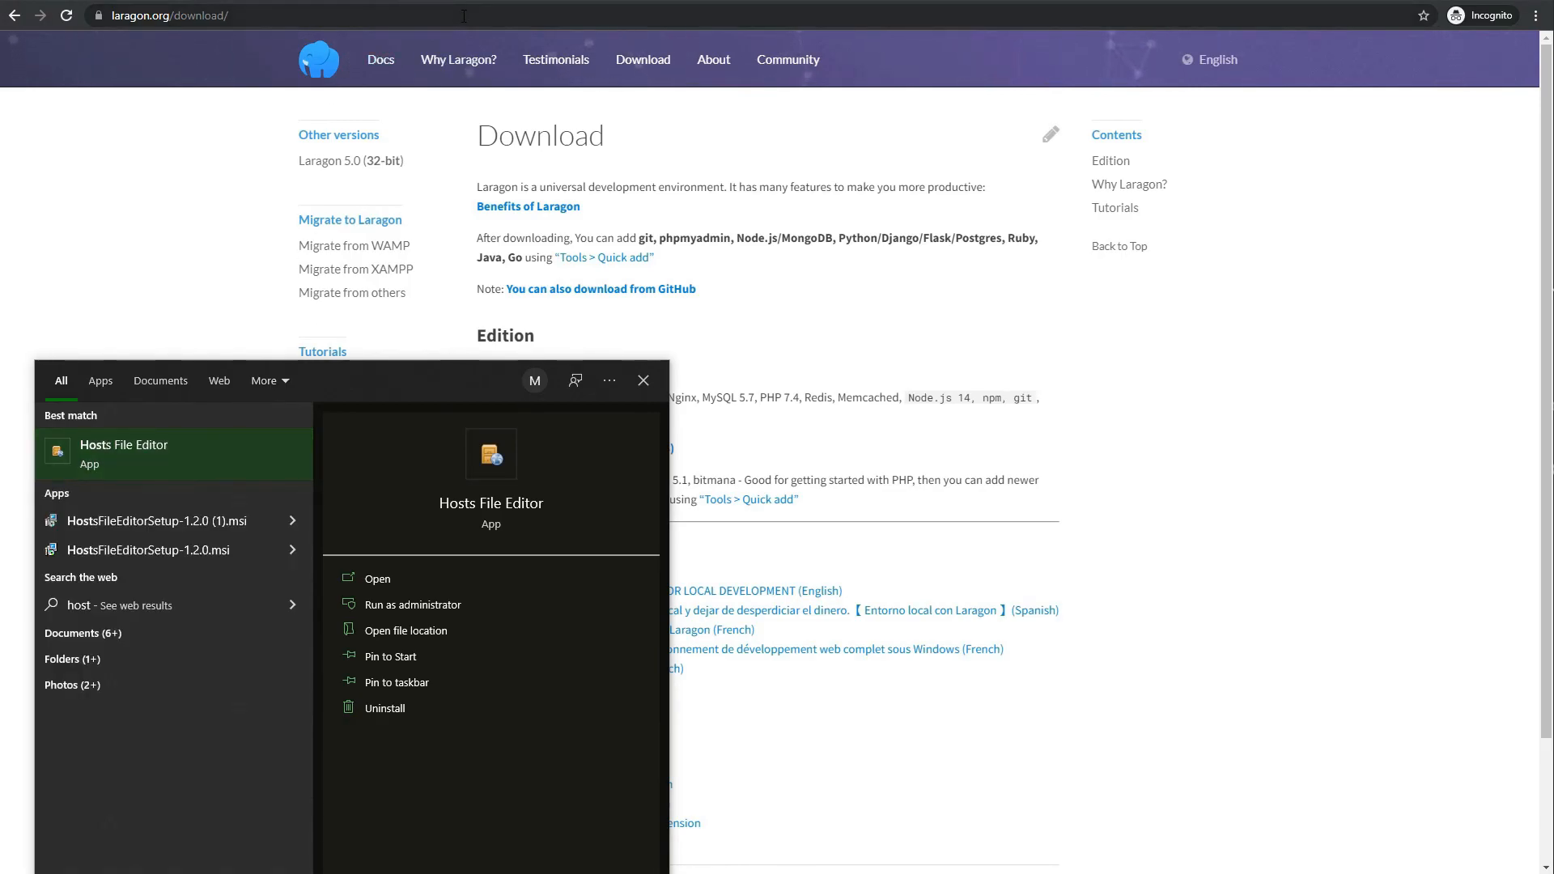
{"action": "left_click", "coordinate": [1092, 362]}
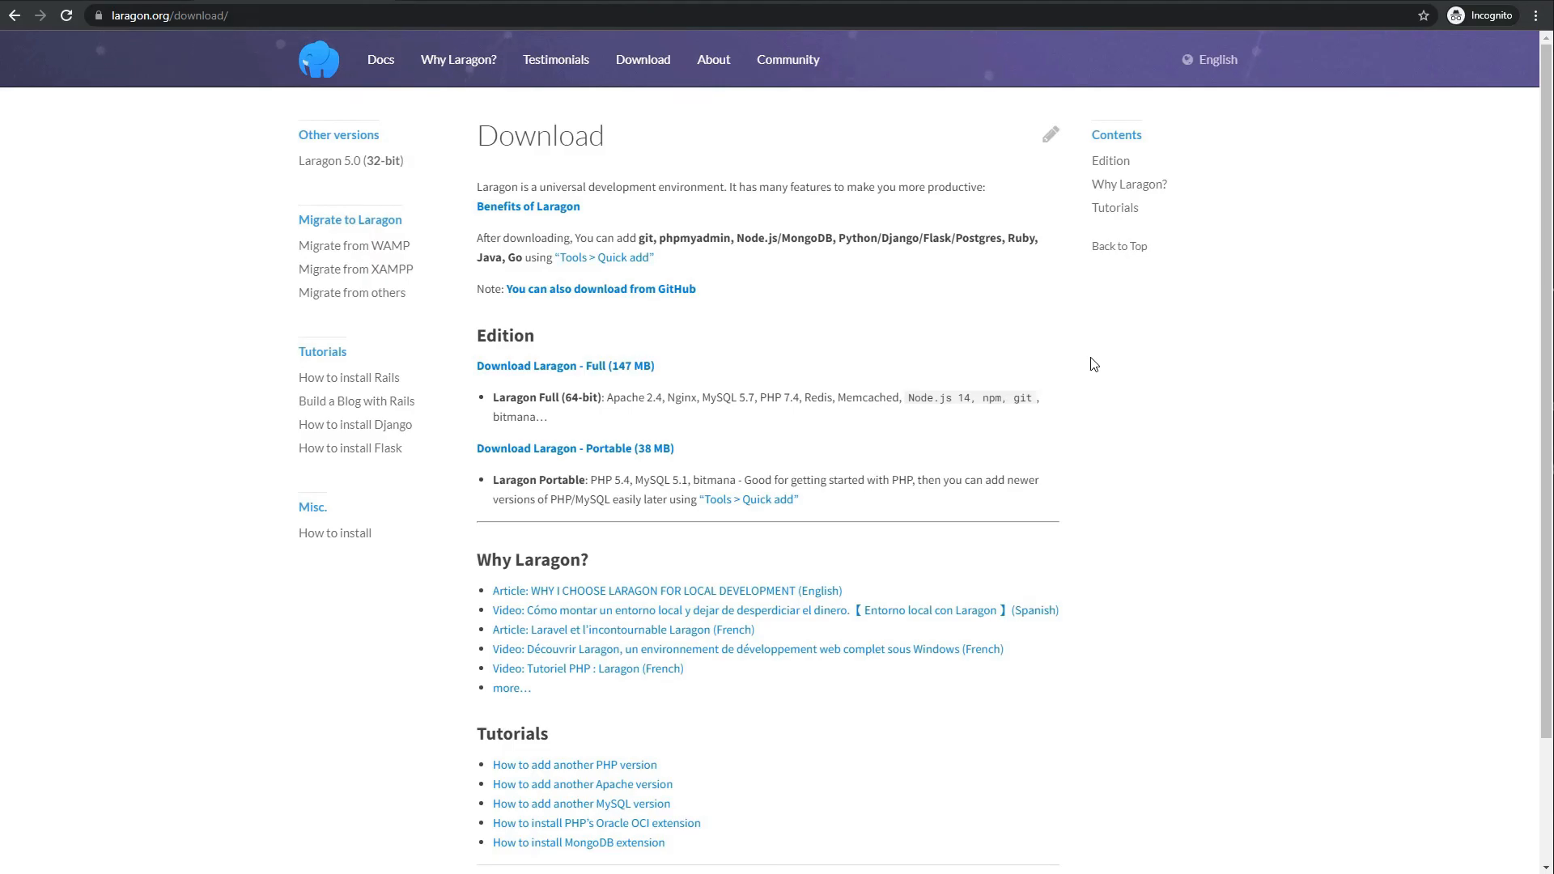
{"action": "left_click", "coordinate": [544, 3]}
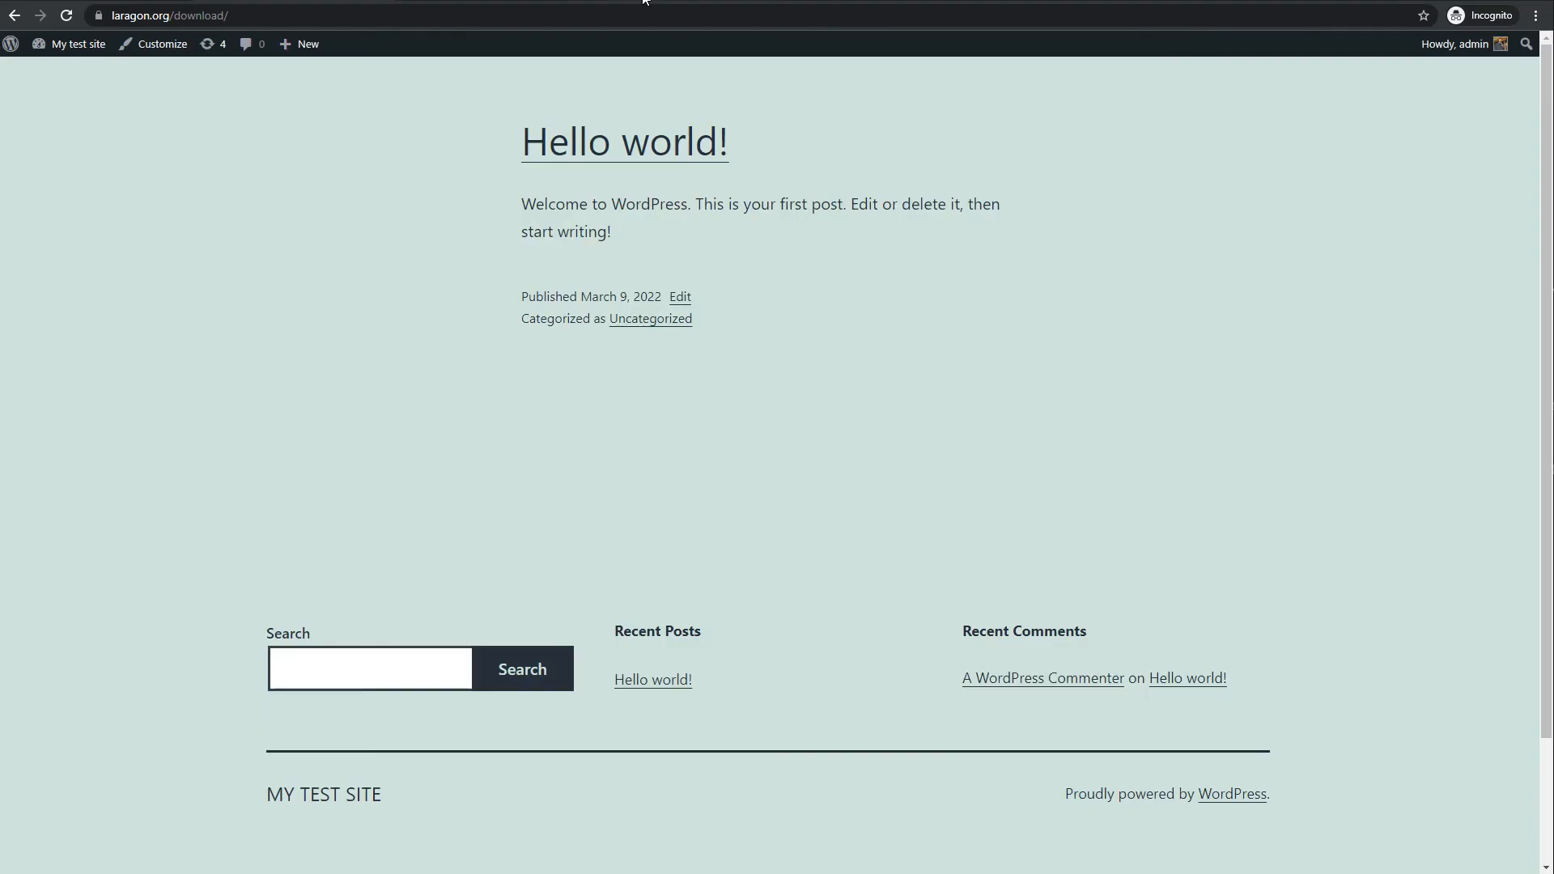
{"action": "left_click", "coordinate": [494, 2]}
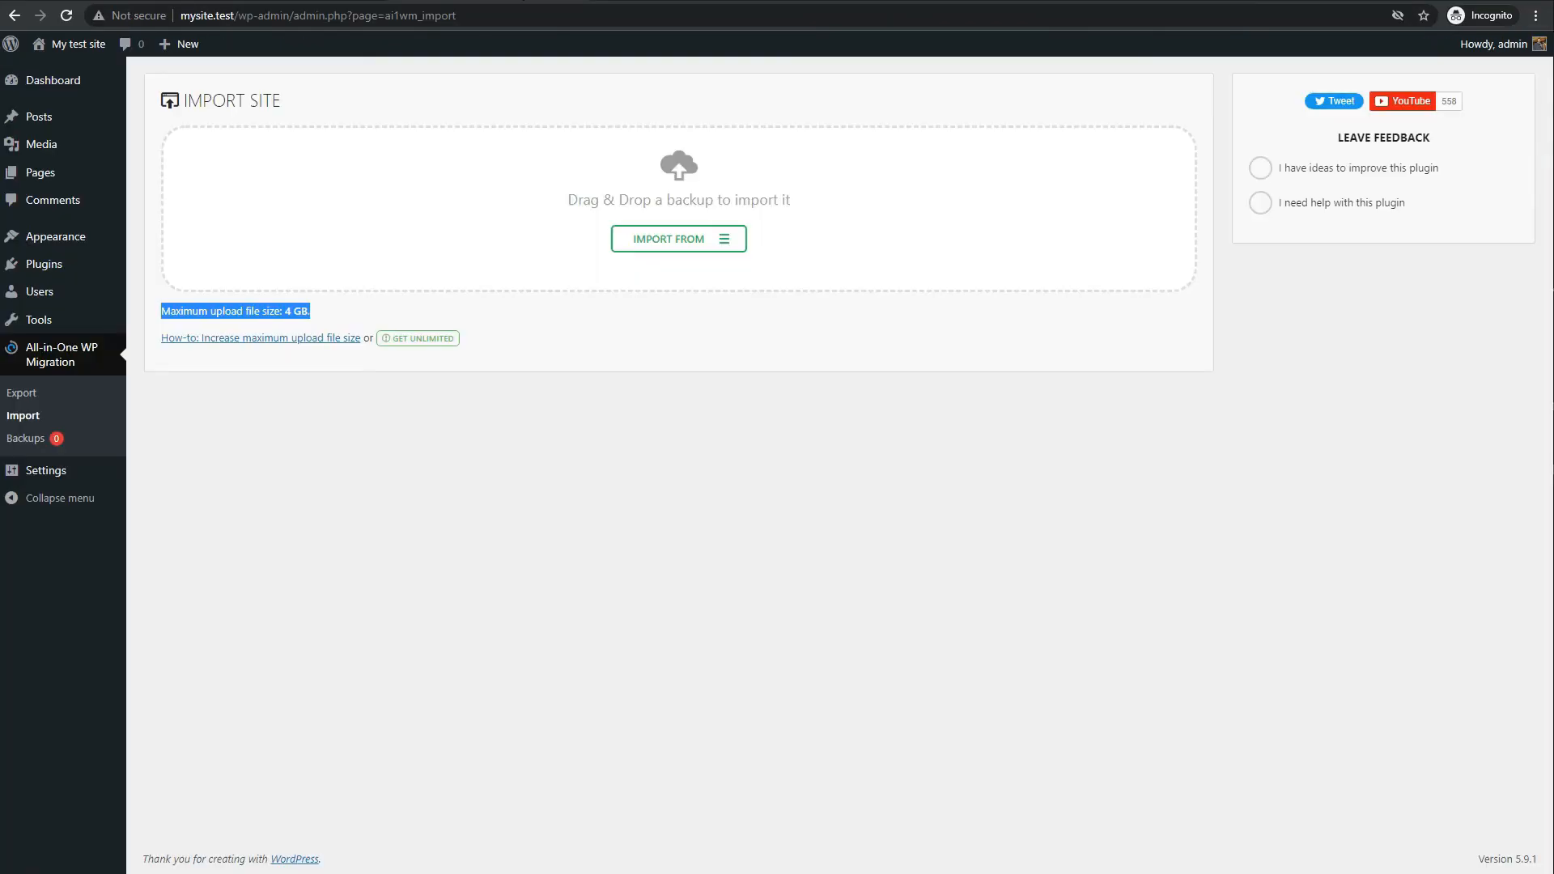